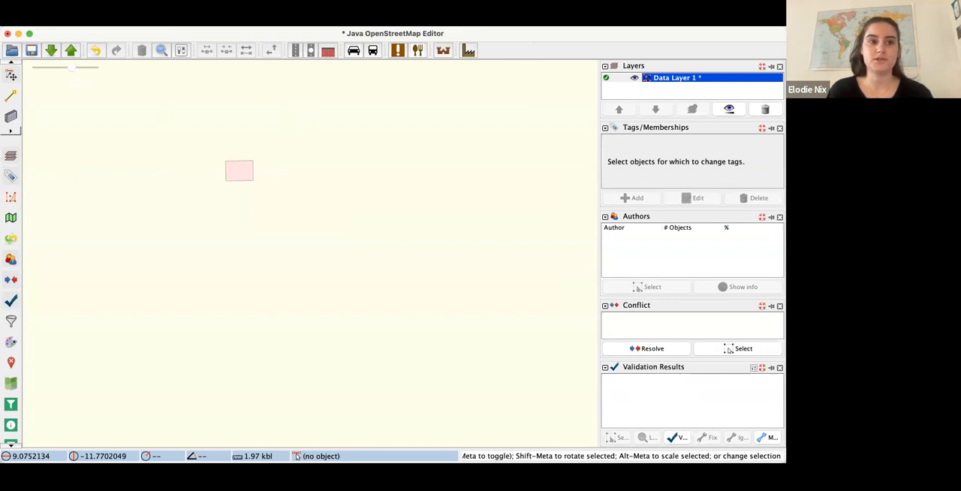
left_click(86, 21)
mouse_move(36, 21)
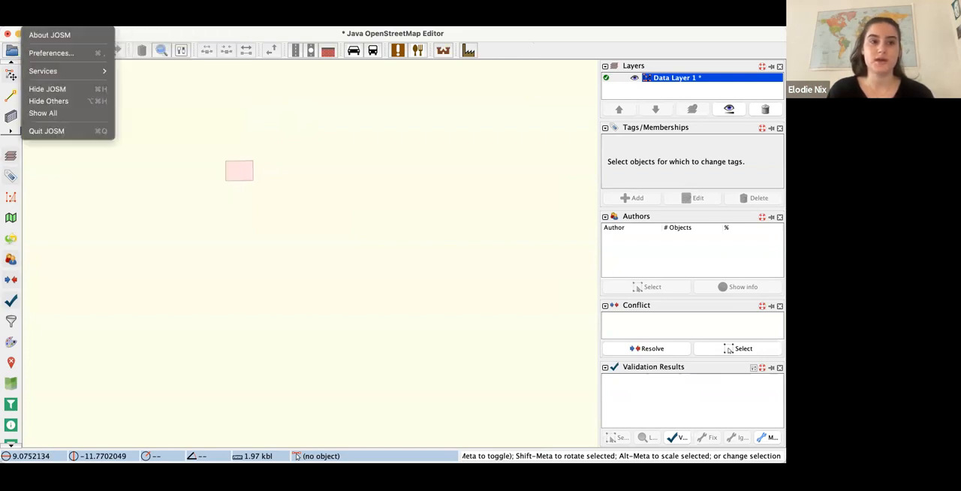
mouse_move(68, 21)
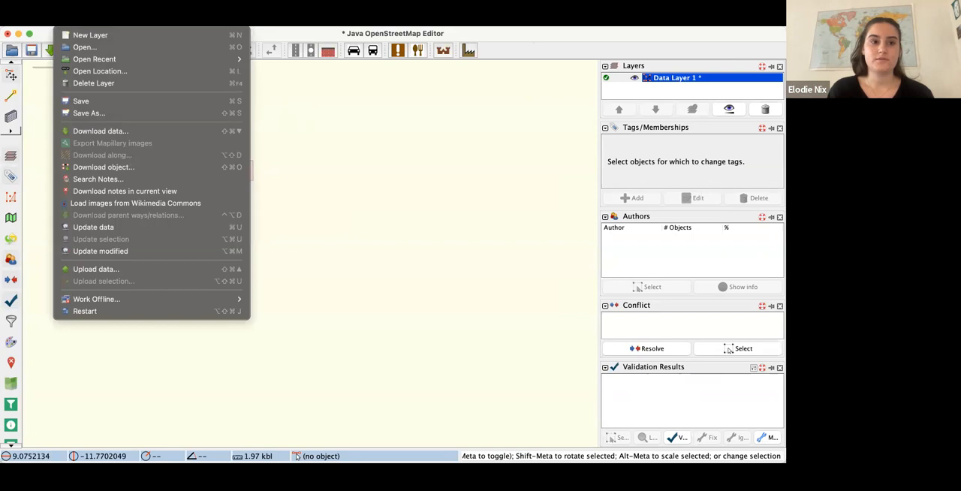
left_click(285, 33)
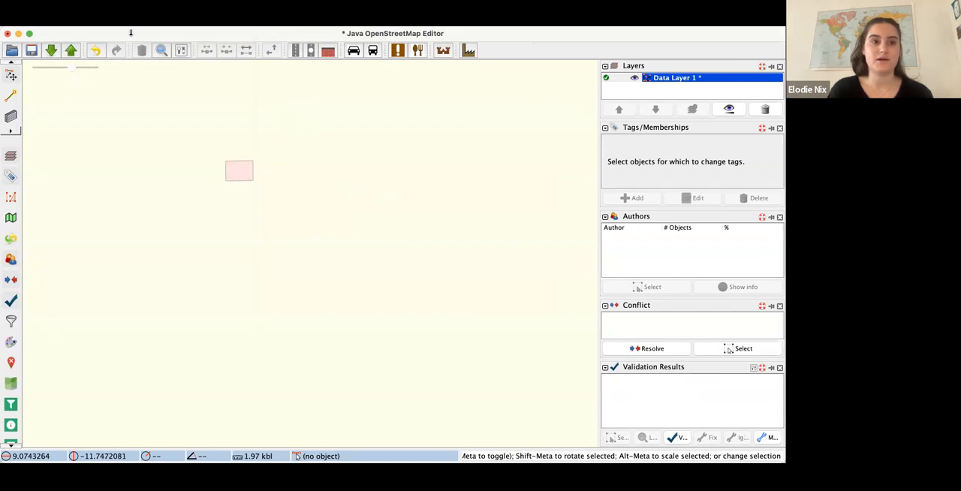
- Open the preferences and compare the OAuth and Basic Authentication options in the OSM Server settings, returning to Basic Authentication
left_click(181, 50)
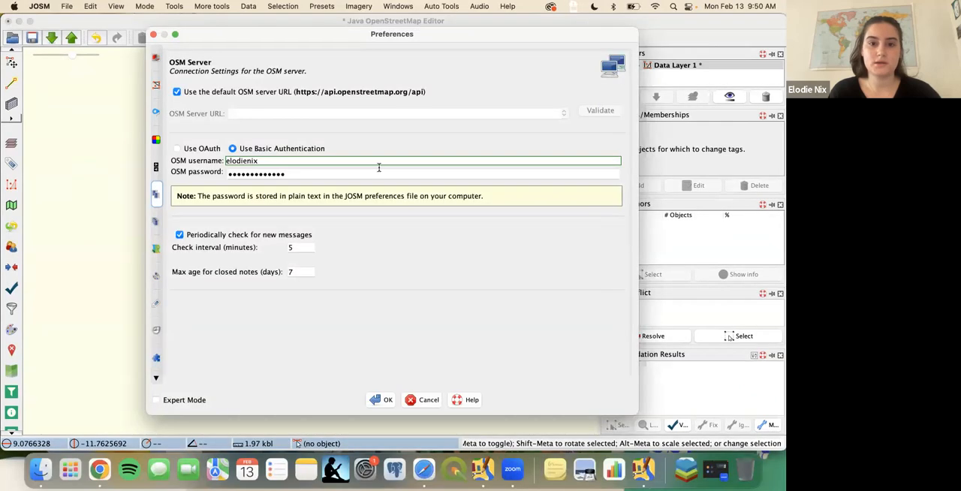
left_click(154, 35)
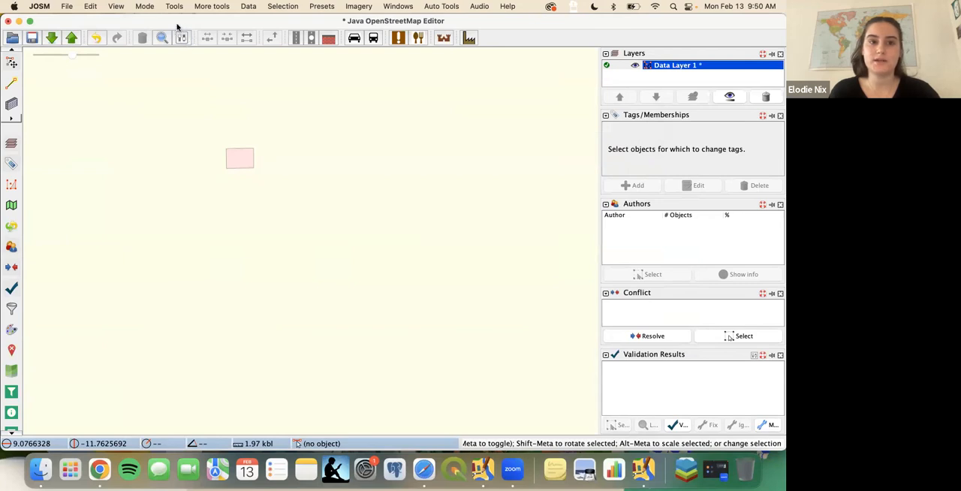
left_click(183, 40)
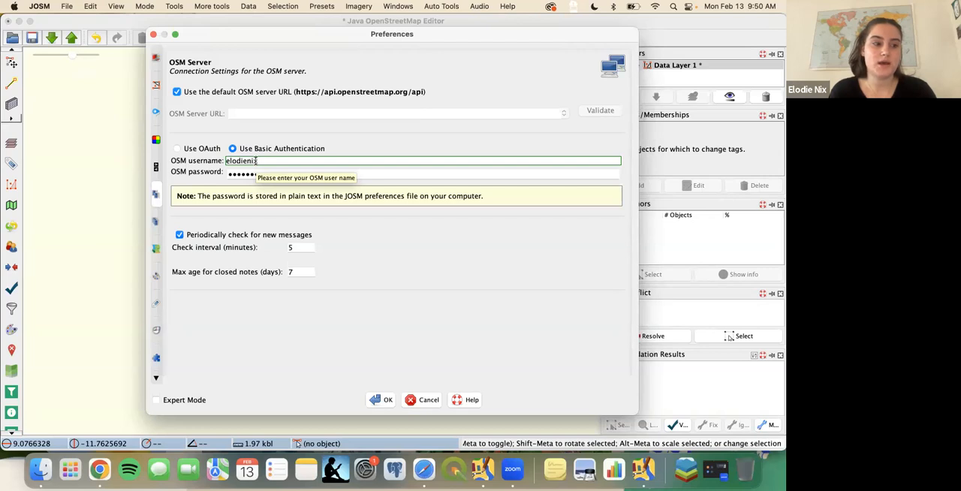
left_click(177, 148)
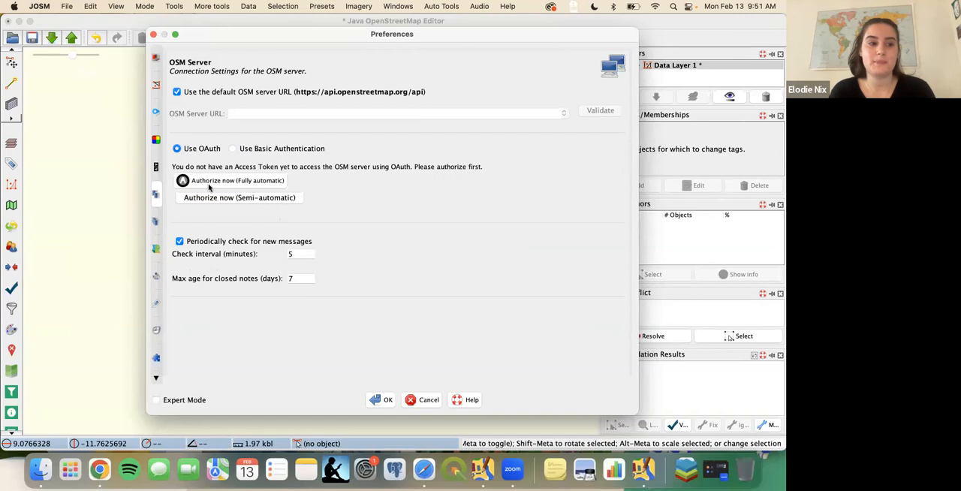
left_click(233, 148)
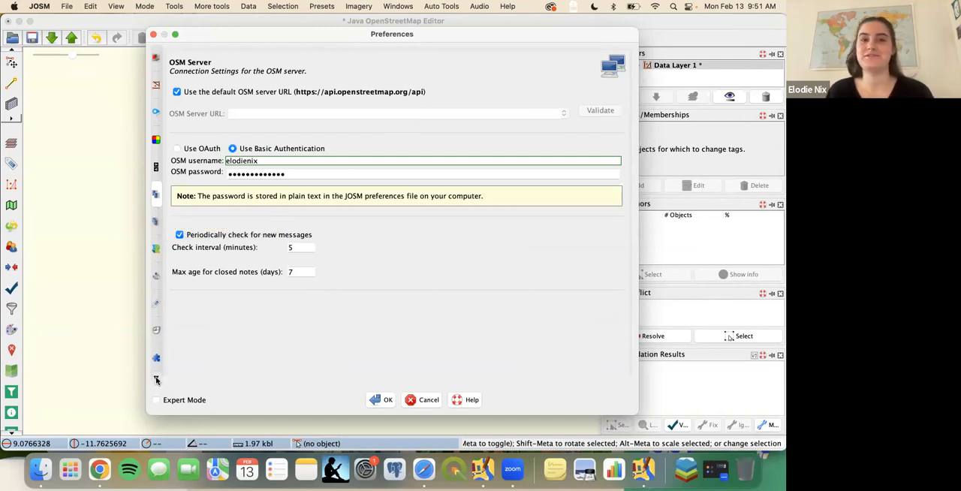
- Look through the preferences for Proxy, Map Paint Styles, Tagging Presets, Plugins and Remote Control
left_click(156, 220)
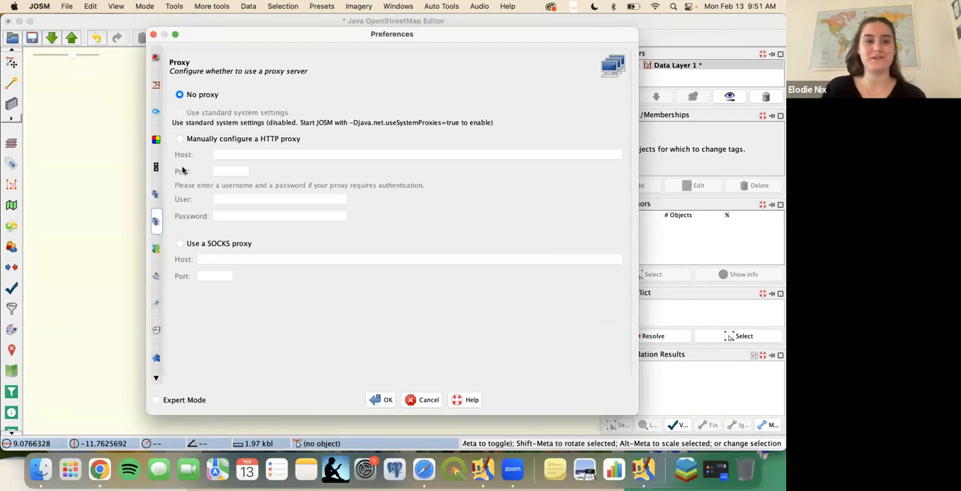
left_click(156, 380)
left_click(155, 379)
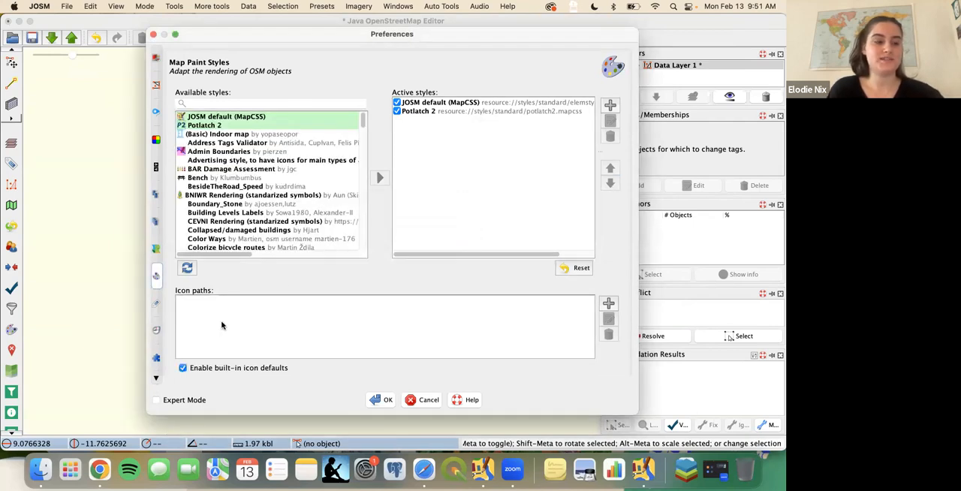
left_click(157, 381)
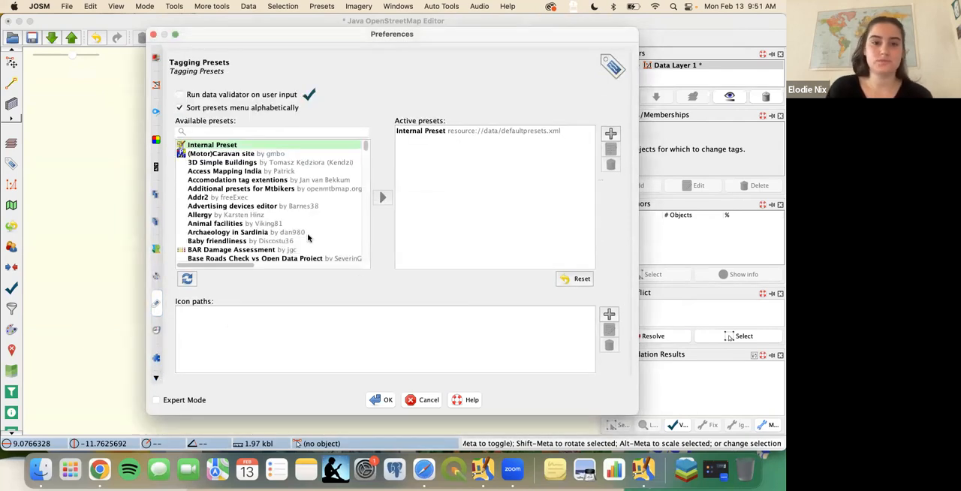
left_click(156, 381)
left_click(156, 381)
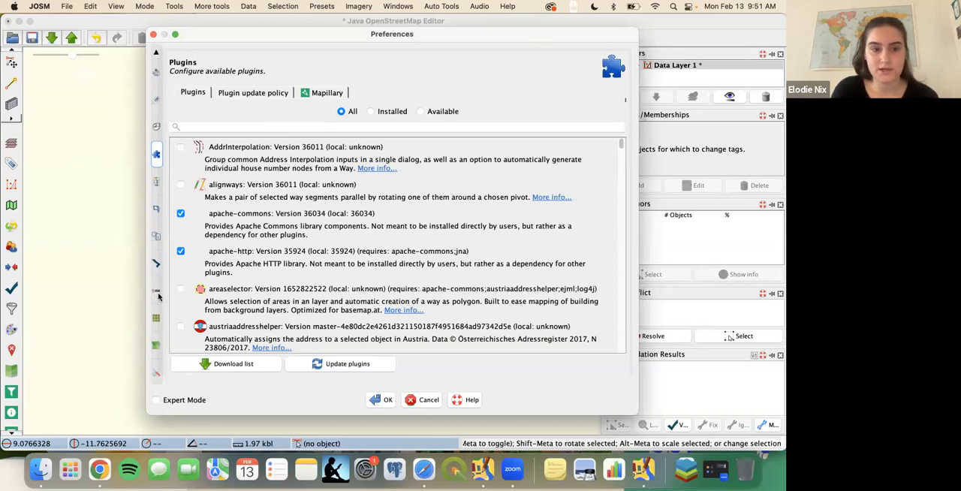
left_click(156, 295)
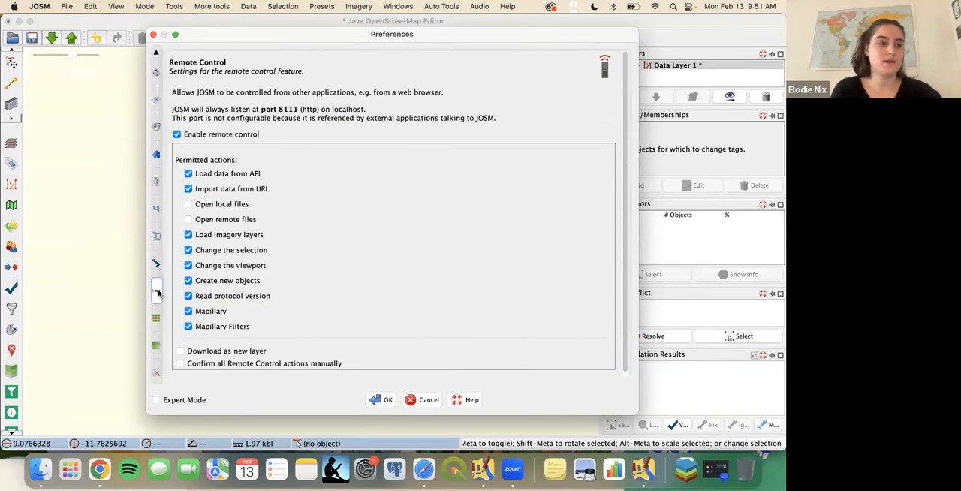
- Search the plugin preferences for "buildings", among the available plugins and across all plugins, to examine the building-related entries
left_click(156, 155)
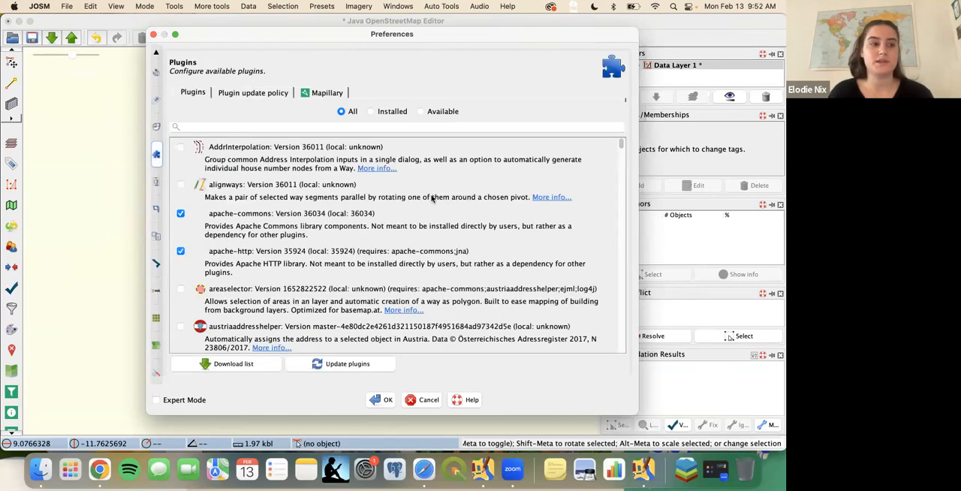
left_click(253, 126)
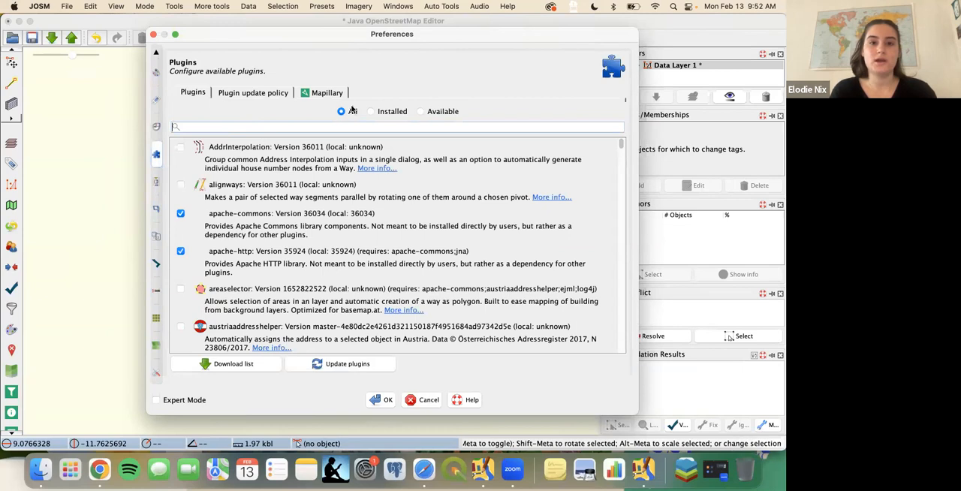
left_click(420, 111)
left_click(209, 127)
type("buil")
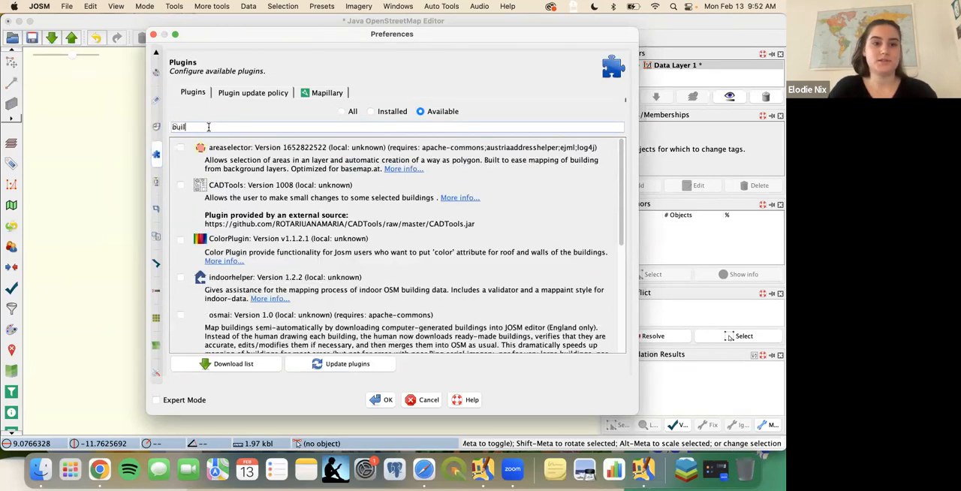
type("dings")
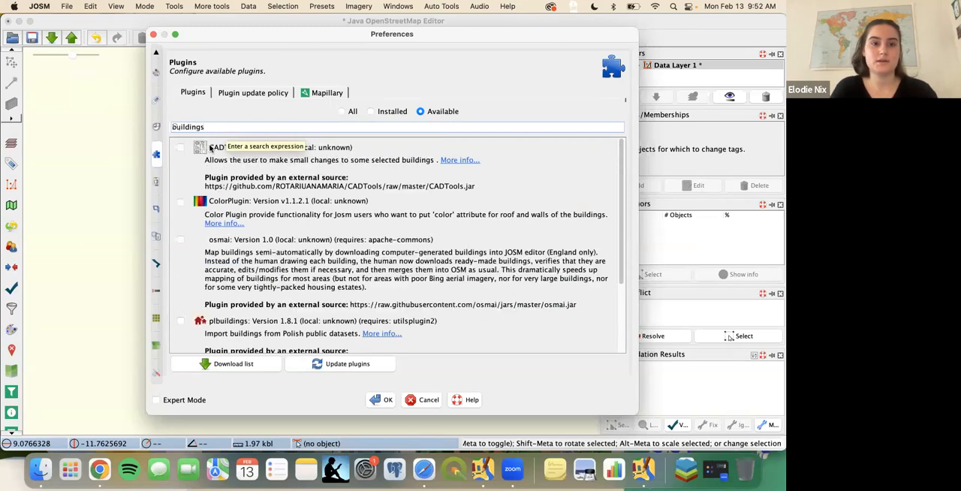
scroll(235, 287, "down", 3)
scroll(418, 248, "up", 3)
scroll(418, 248, "down", 3)
left_click(342, 111)
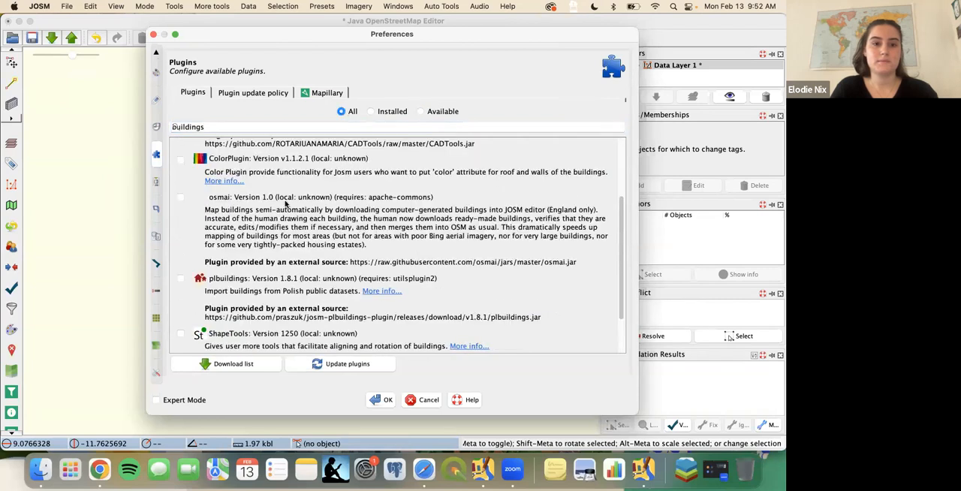
scroll(286, 204, "up", 3)
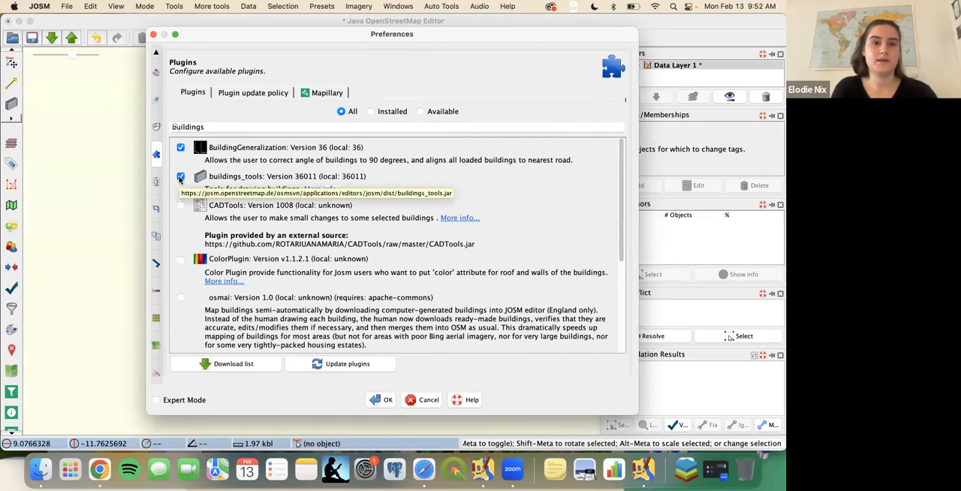
- Replace the plugin search term with "utils" to find the utilities plugin
left_click_drag(220, 127, 154, 131)
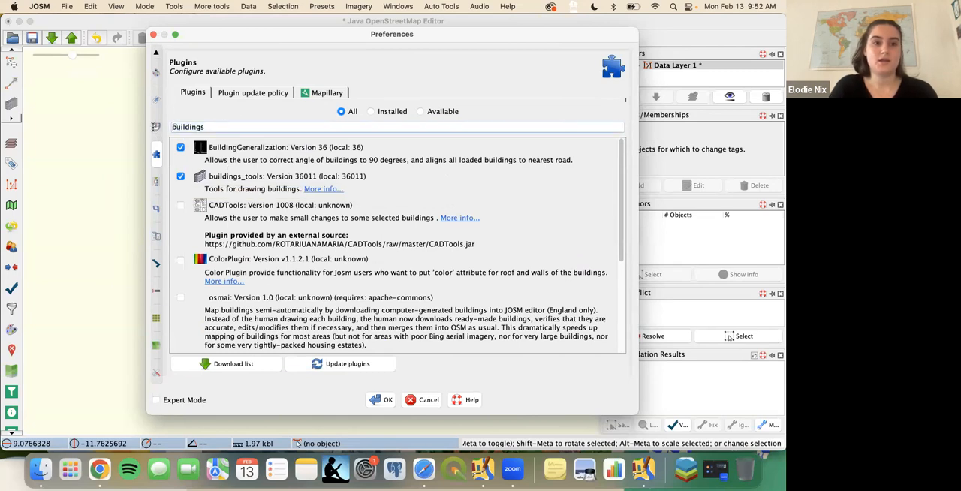
double_click(198, 127)
type("utils")
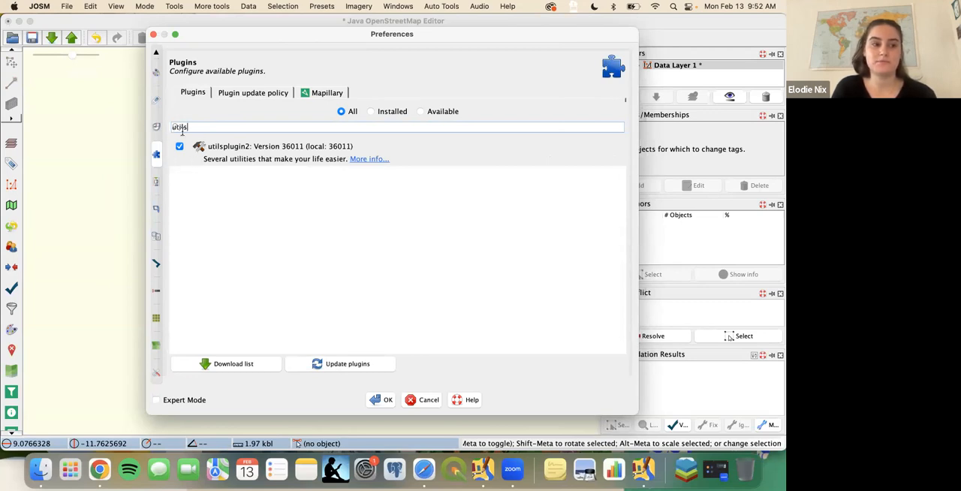
- Search the plugins for "mapa", enable mapathoner, download the plugin list and apply the preferences to install the plugin
double_click(182, 127)
type("ma")
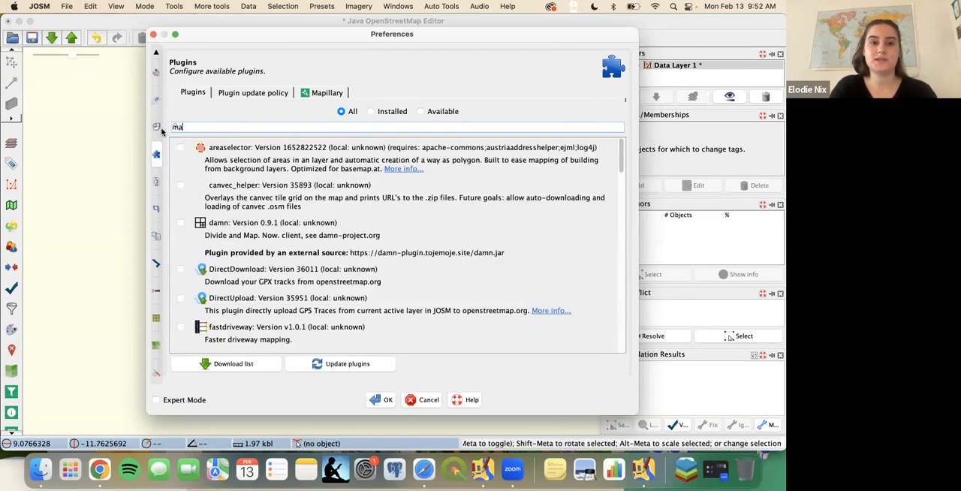
type("pa")
left_click(180, 145)
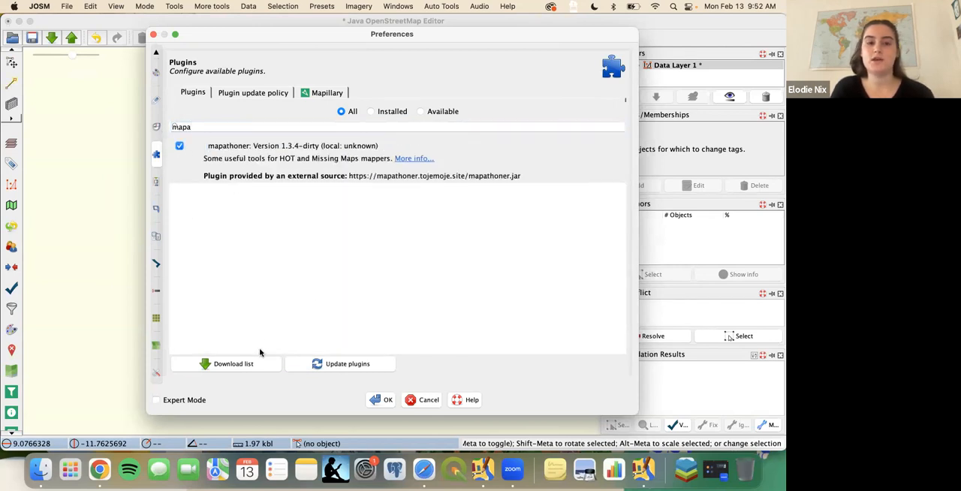
left_click(233, 361)
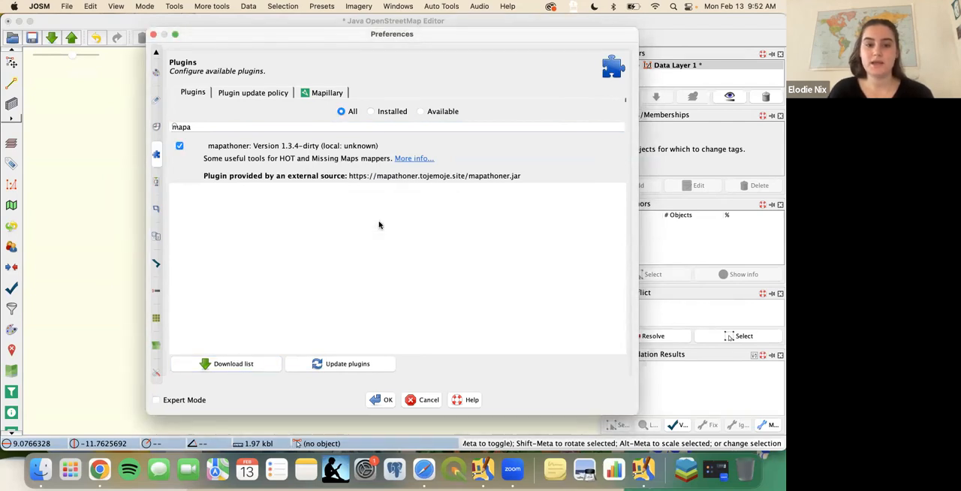
left_click(383, 402)
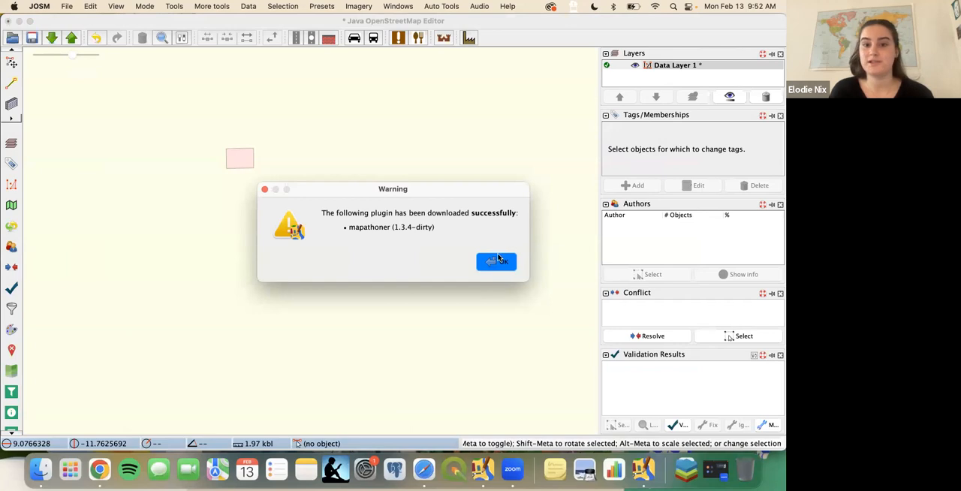
left_click(496, 260)
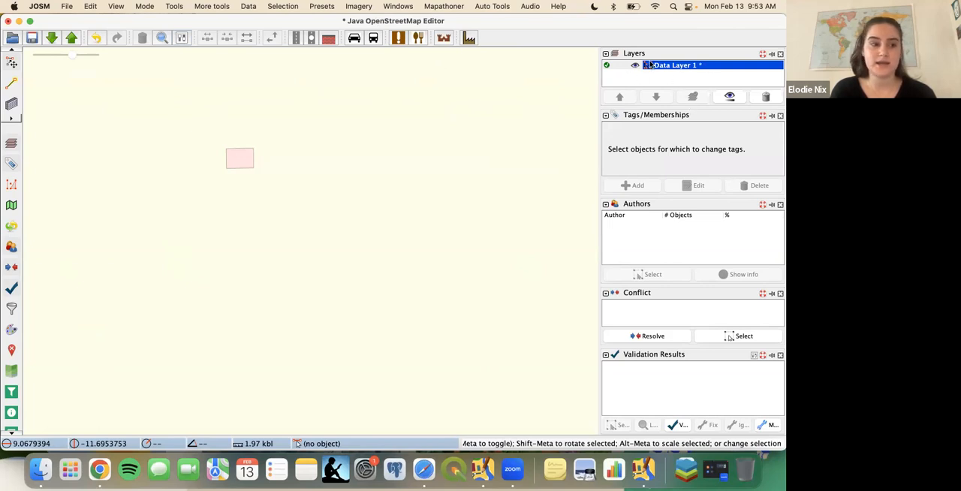
- Select the building on the map and enlarge the tags list to examine its tags
left_click(244, 154)
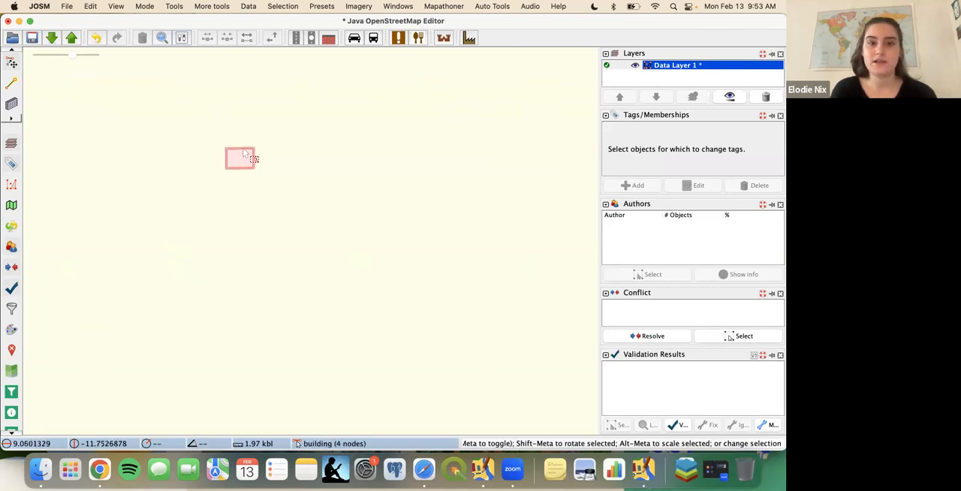
left_click(244, 153)
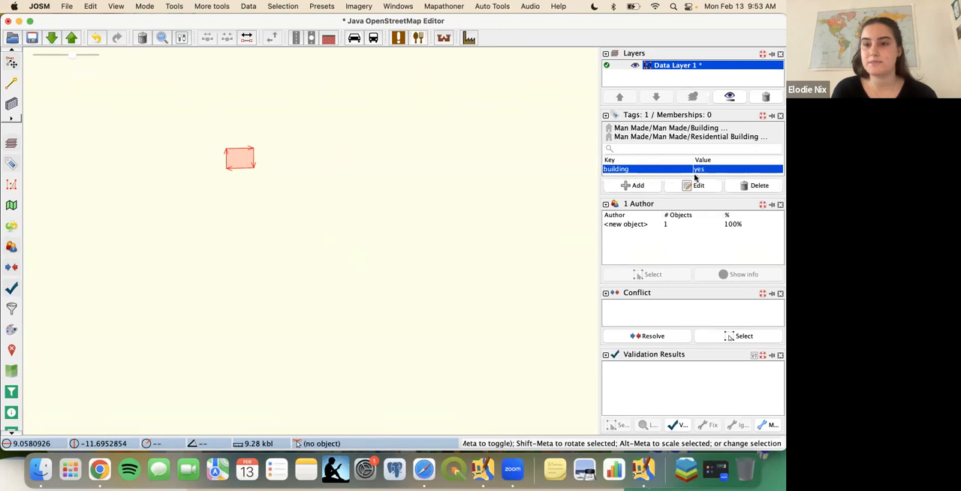
left_click_drag(691, 197, 655, 227)
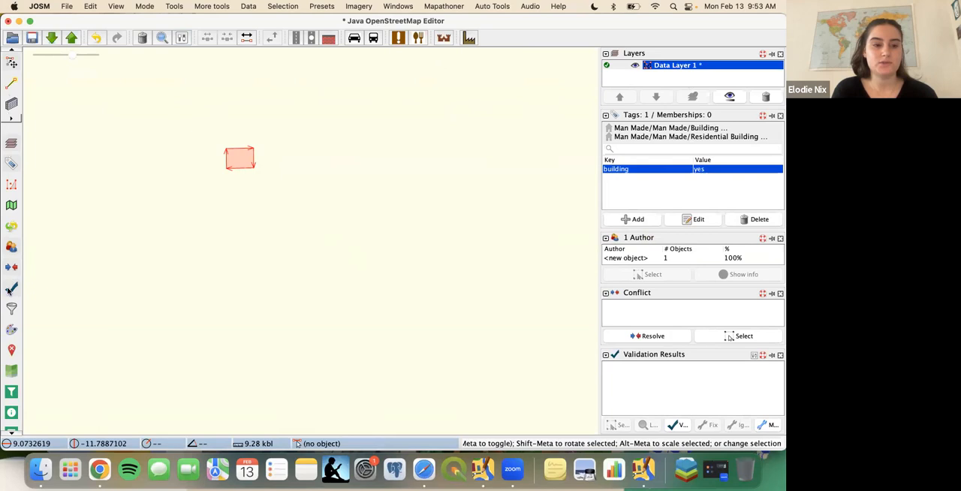
scroll(10, 373, "down", 1)
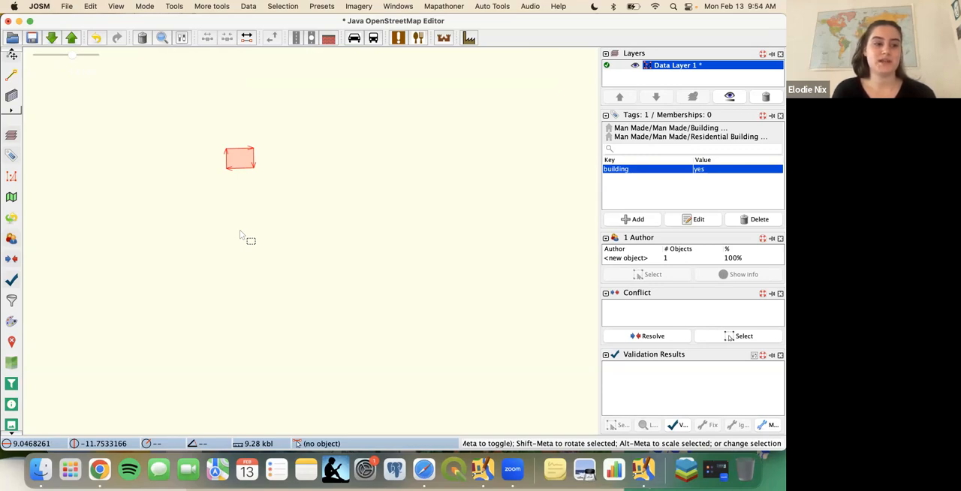
- Switch to the Google Slides presentation in Safari and advance to the "Downloading OSM Data" slide
key("ctrl+Right")
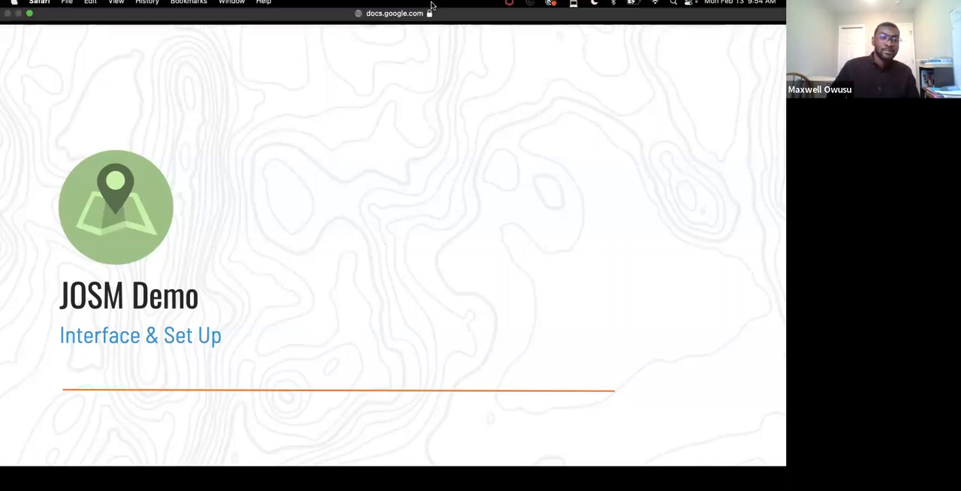
key("Right")
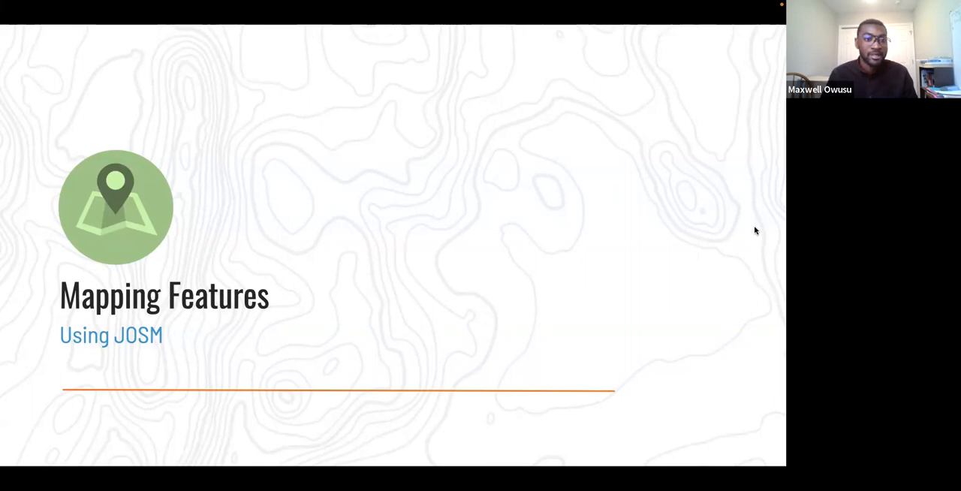
key("Right")
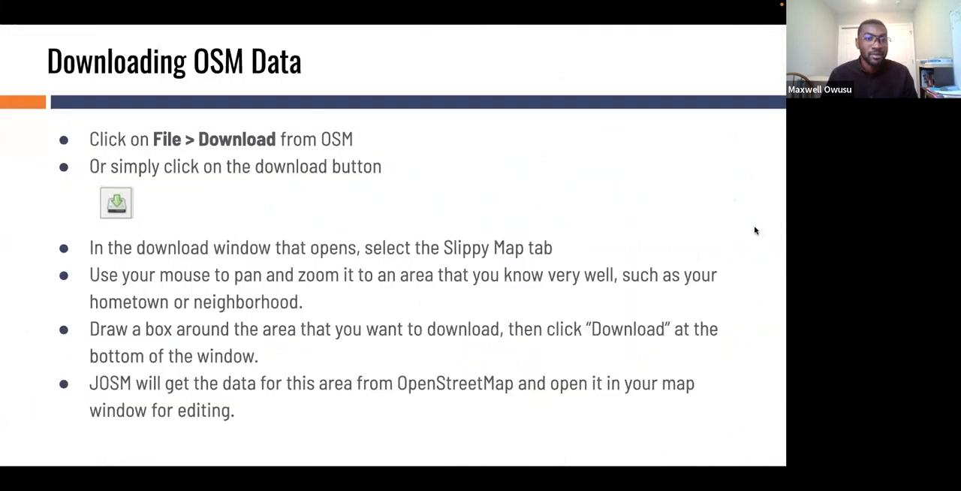
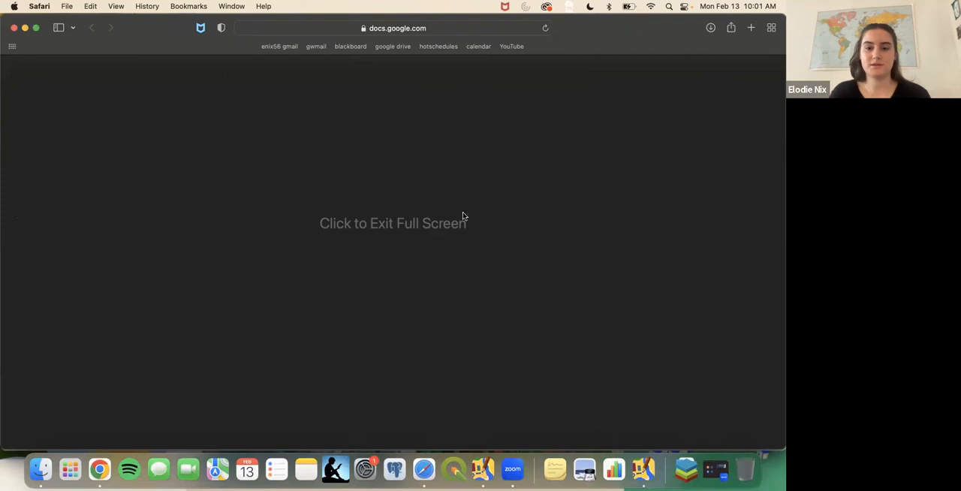
- Switch to JOSM, open the Download window for OpenStreetMap data and move it clear of the screen's upper edge
left_click(643, 470)
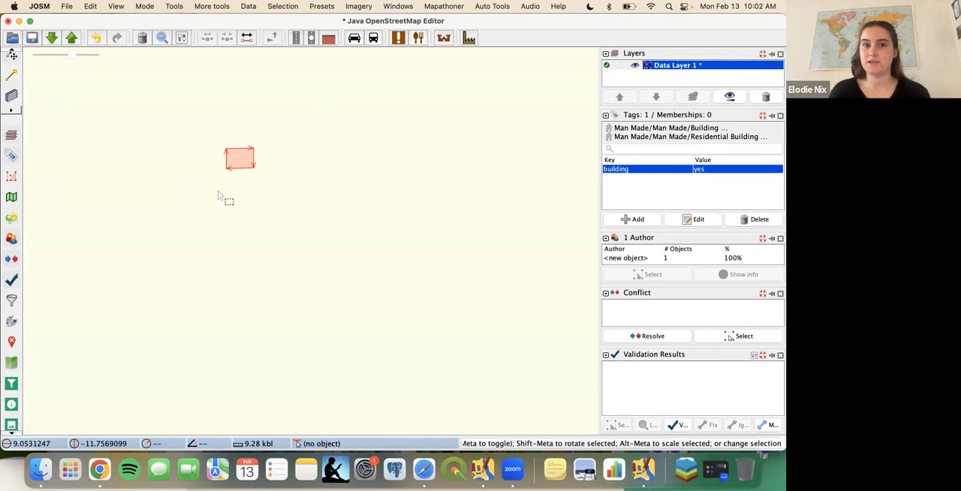
left_click(68, 6)
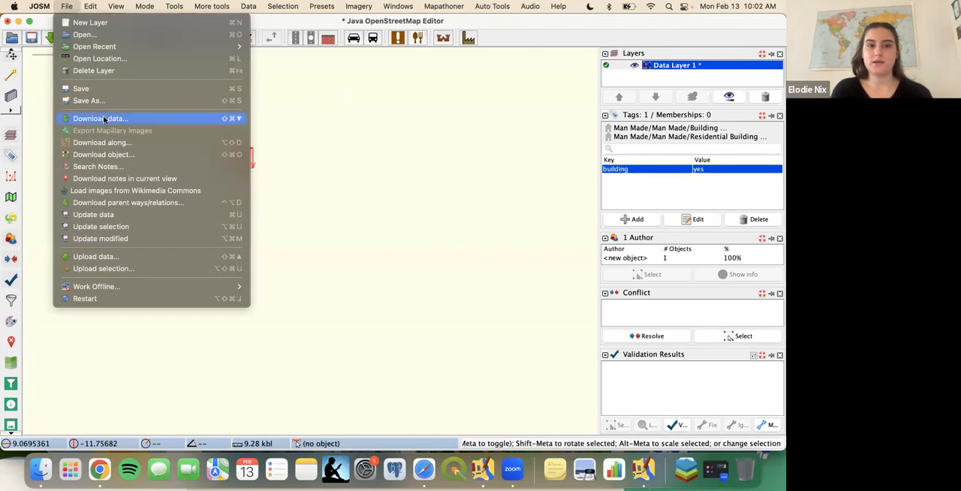
left_click(40, 77)
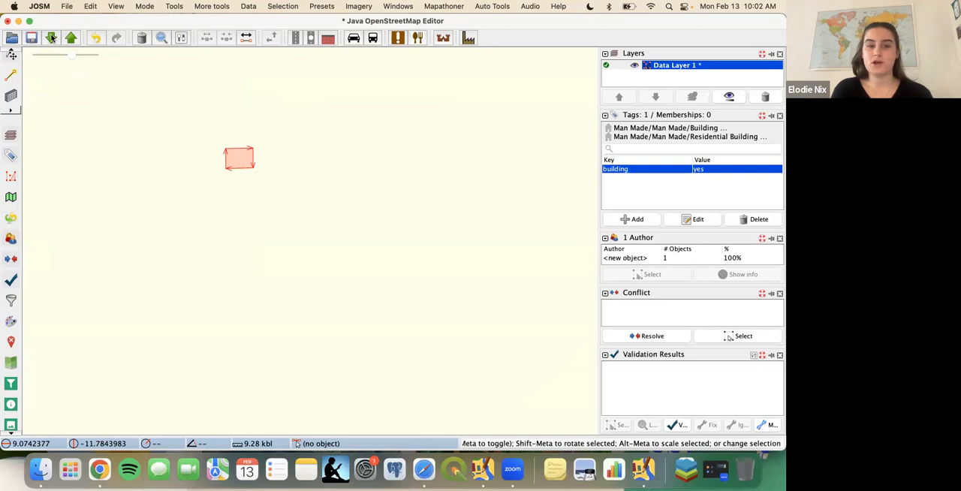
left_click(51, 38)
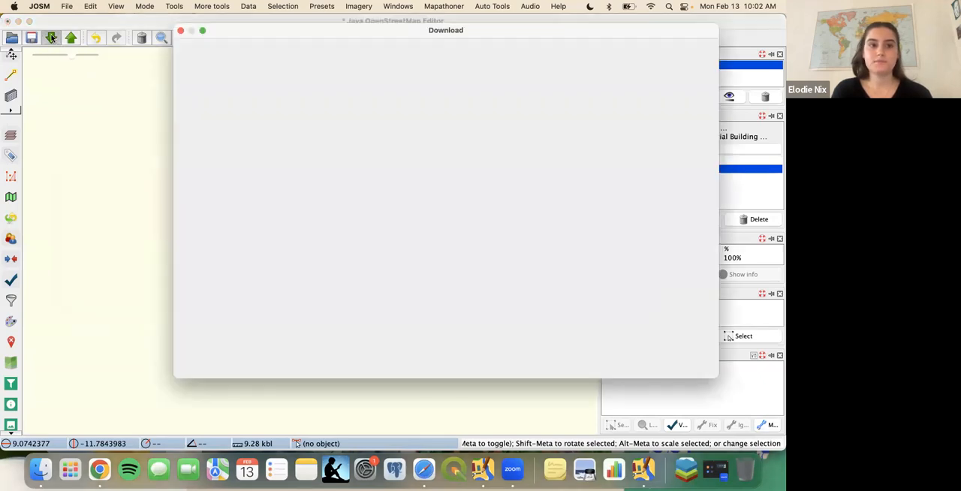
left_click_drag(229, 32, 184, 76)
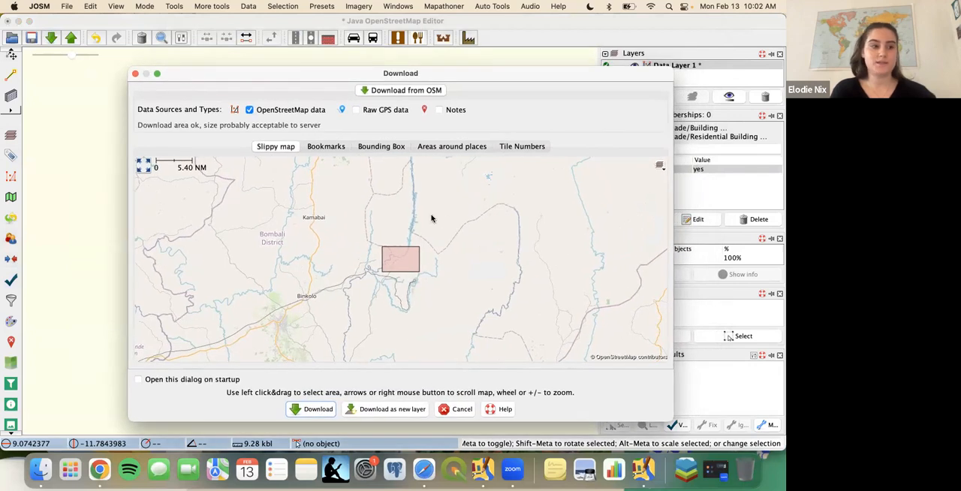
- Mark the Washington blocks between Foggy Bottom-GWU station and F Street Northwest as the download area and download their OpenStreetMap data
scroll(398, 244, "down", 5)
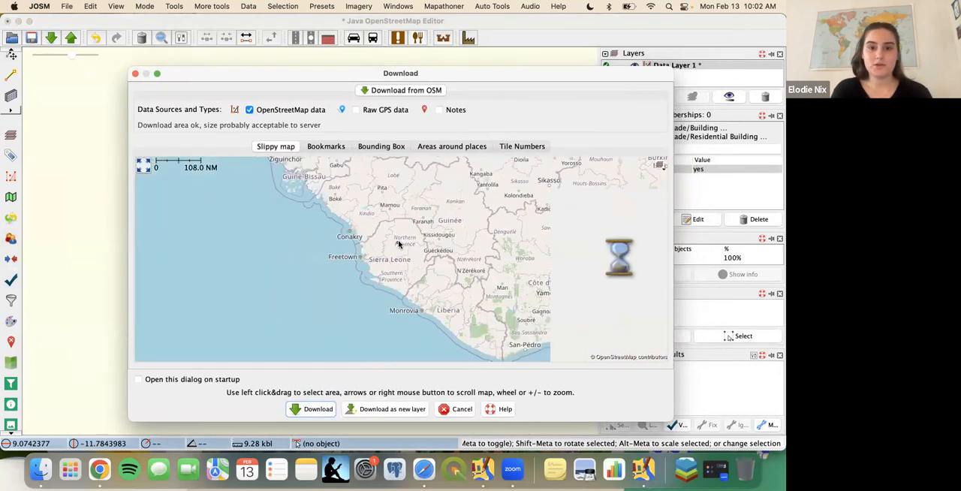
scroll(399, 244, "down", 3)
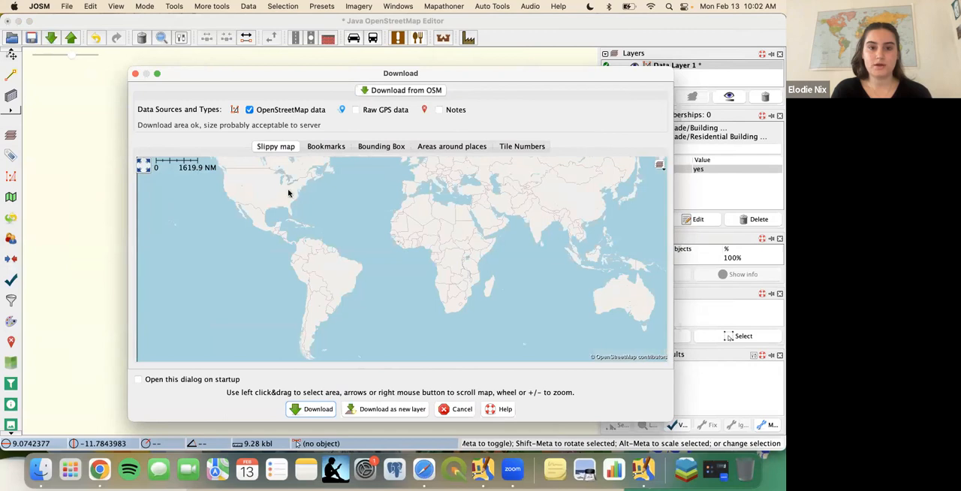
scroll(292, 193, "up", 5)
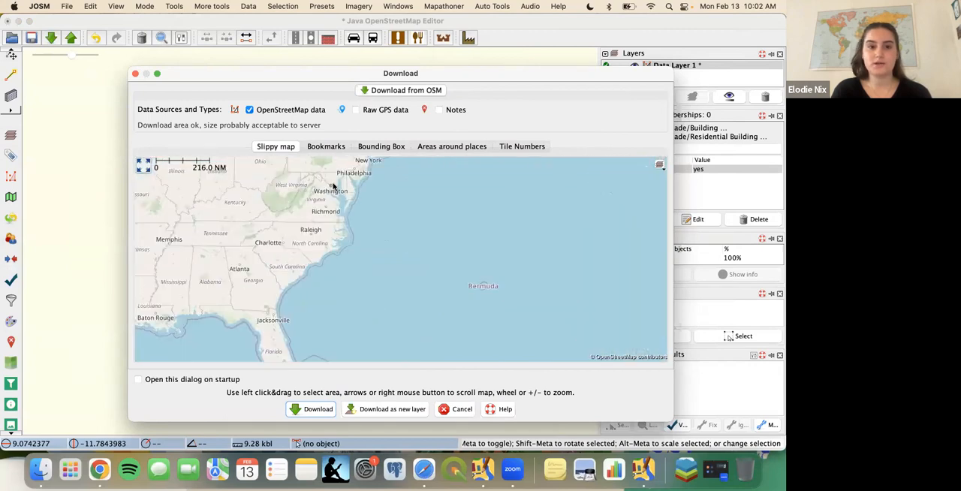
scroll(331, 188, "up", 2)
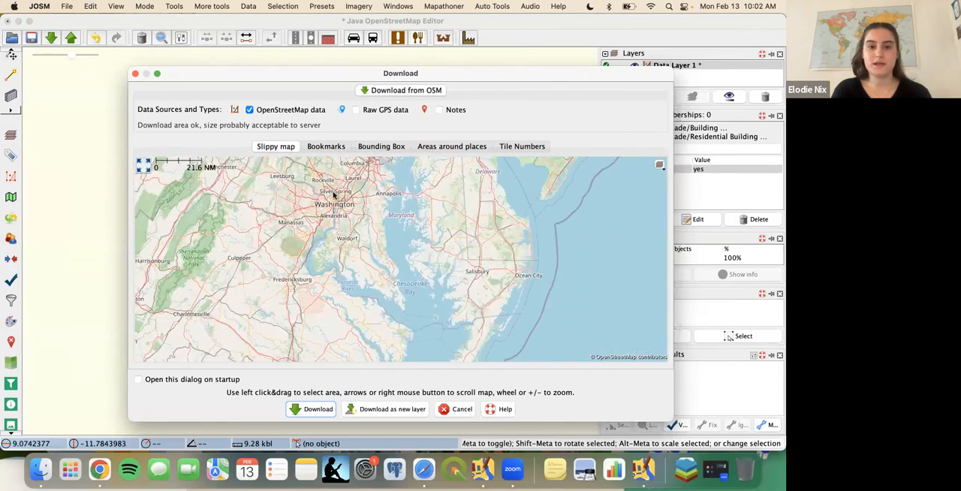
scroll(334, 195, "up", 2)
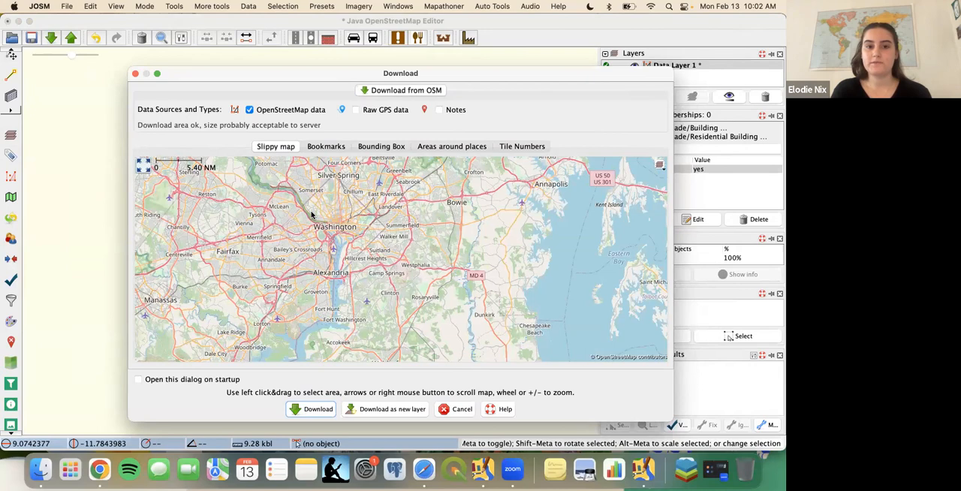
scroll(312, 215, "up", 1)
scroll(336, 218, "up", 2)
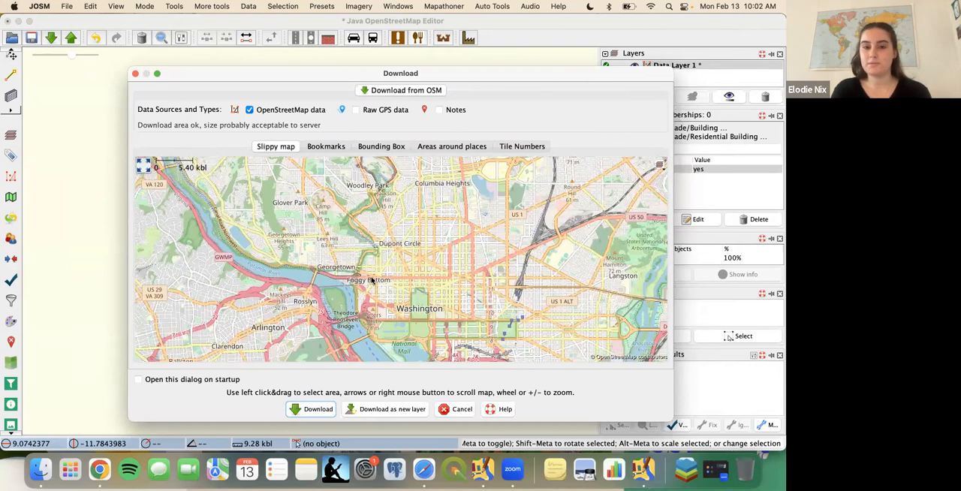
scroll(371, 279, "up", 1)
scroll(397, 277, "up", 1)
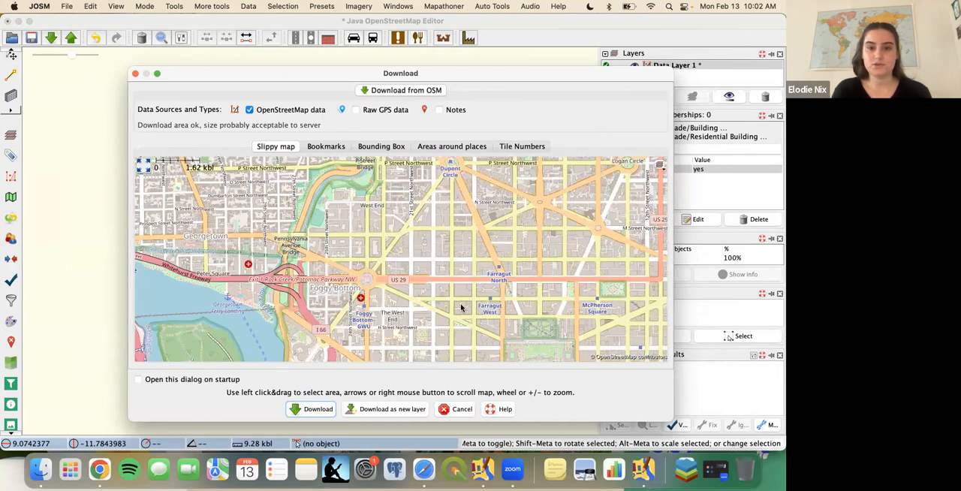
left_click_drag(403, 281, 414, 223)
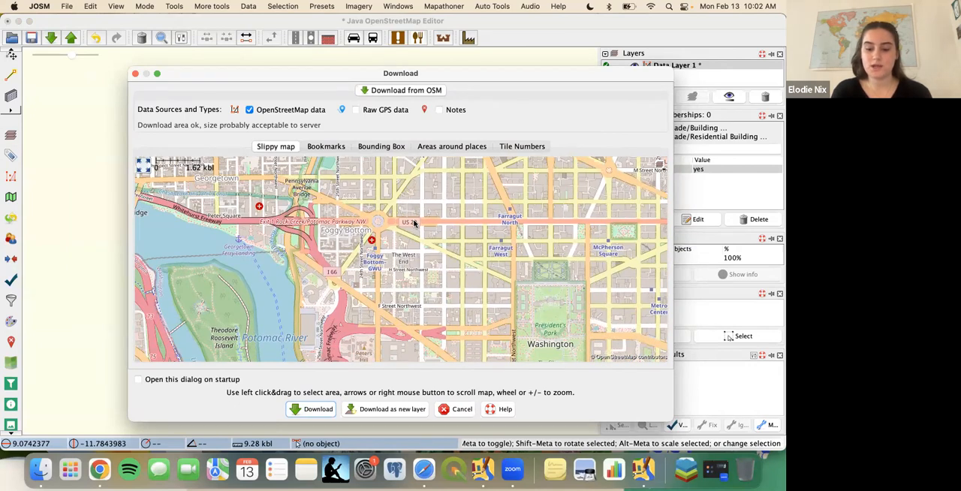
left_click_drag(414, 223, 437, 238)
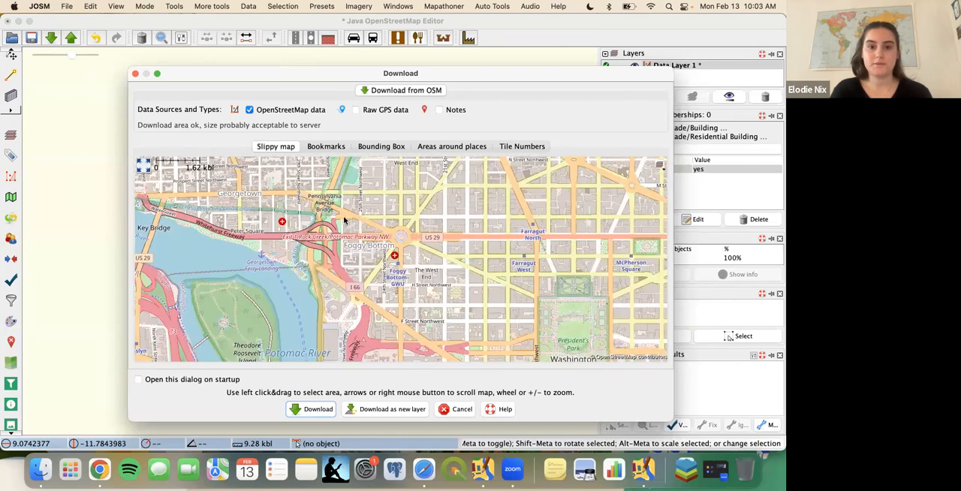
scroll(392, 240, "up", 3)
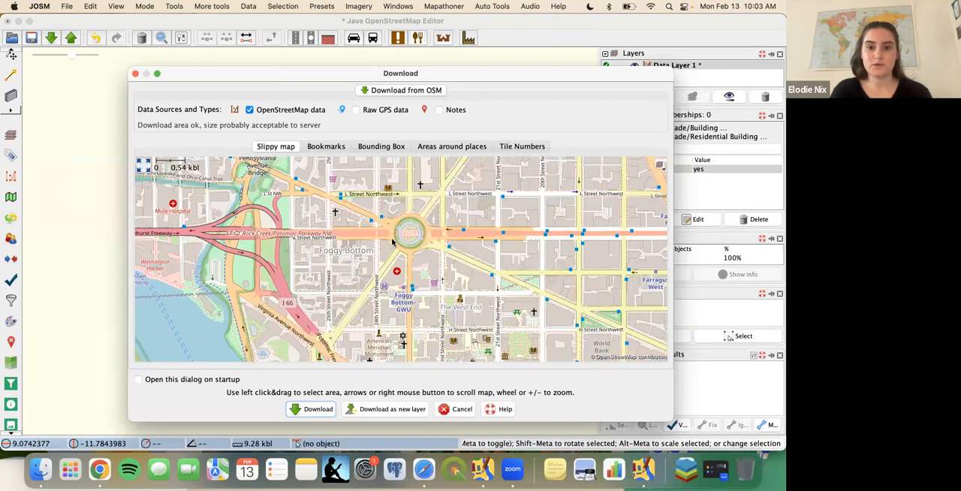
left_click_drag(411, 291, 489, 323)
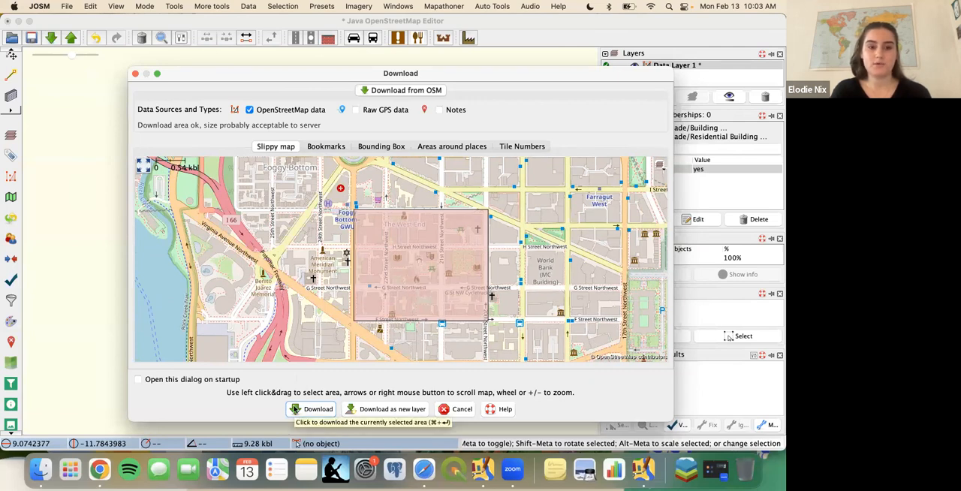
left_click(294, 408)
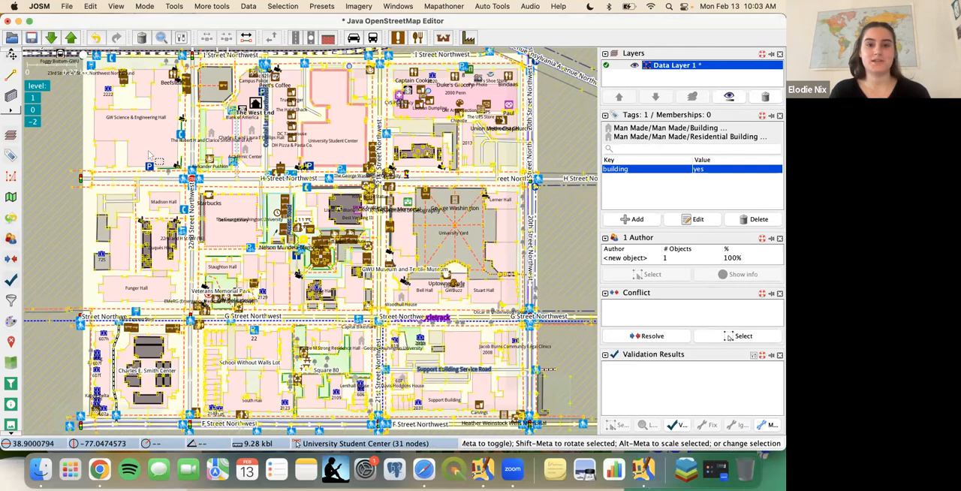
scroll(218, 235, "up", 3)
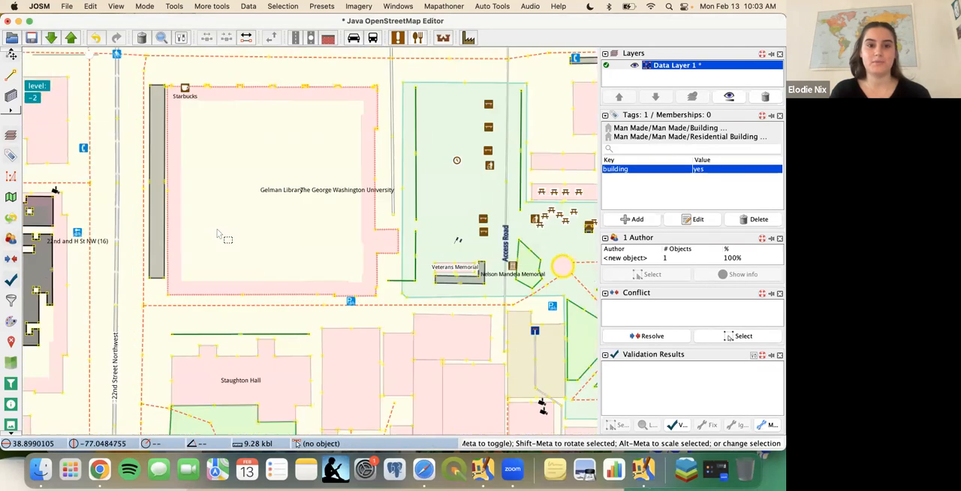
scroll(218, 235, "down", 6)
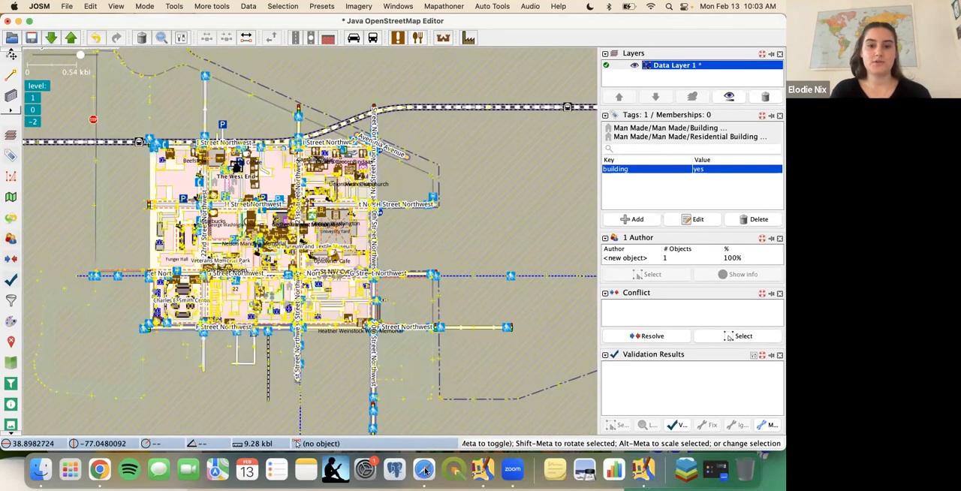
- Switch to Safari and open openstreetmap.org in a new tab
left_click(424, 470)
left_click(751, 28)
type("ope")
key("Return")
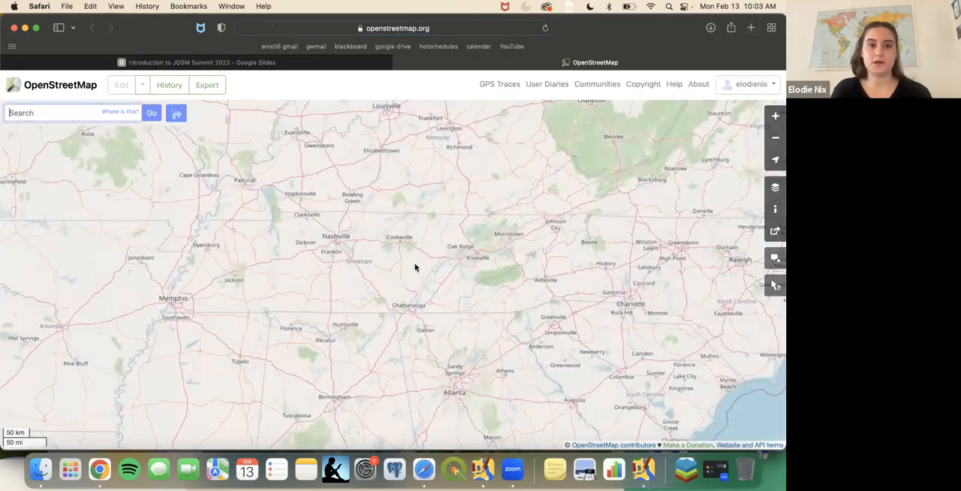
- Find the streets around James Street Playground in Hazleton on the web map and copy the URL of that map view
left_click_drag(506, 281, 333, 313)
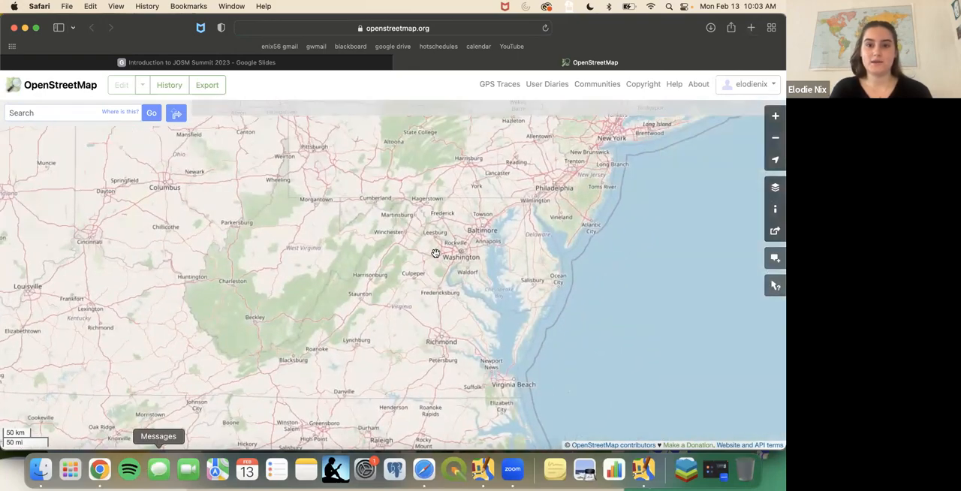
left_click_drag(435, 253, 377, 381)
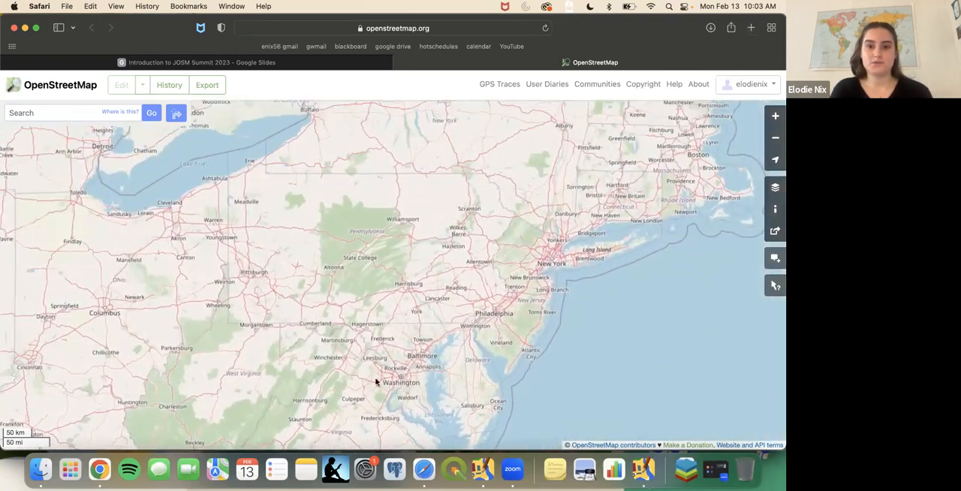
scroll(455, 243, "up", 5)
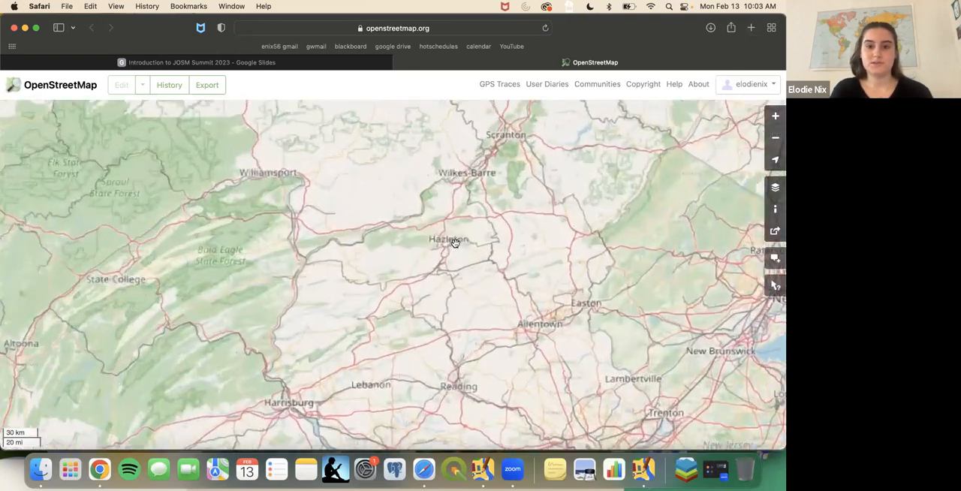
scroll(455, 243, "up", 6)
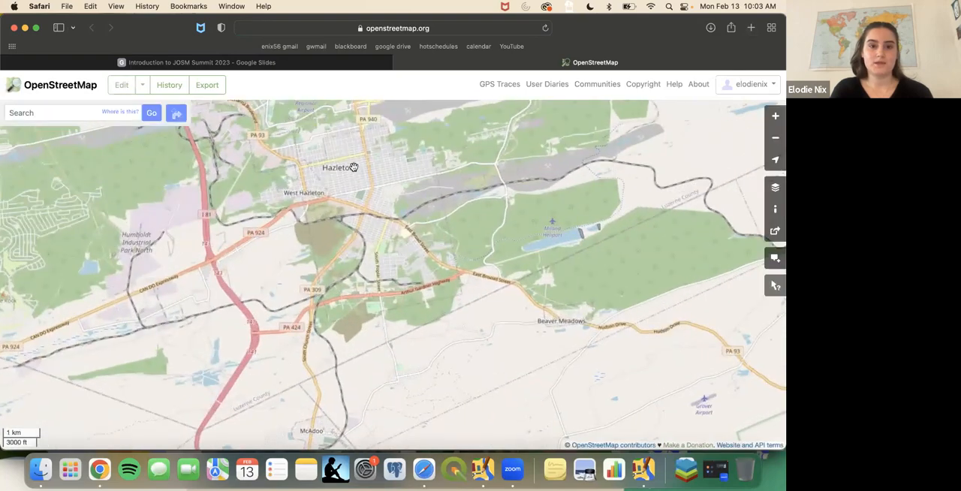
scroll(342, 154, "up", 6)
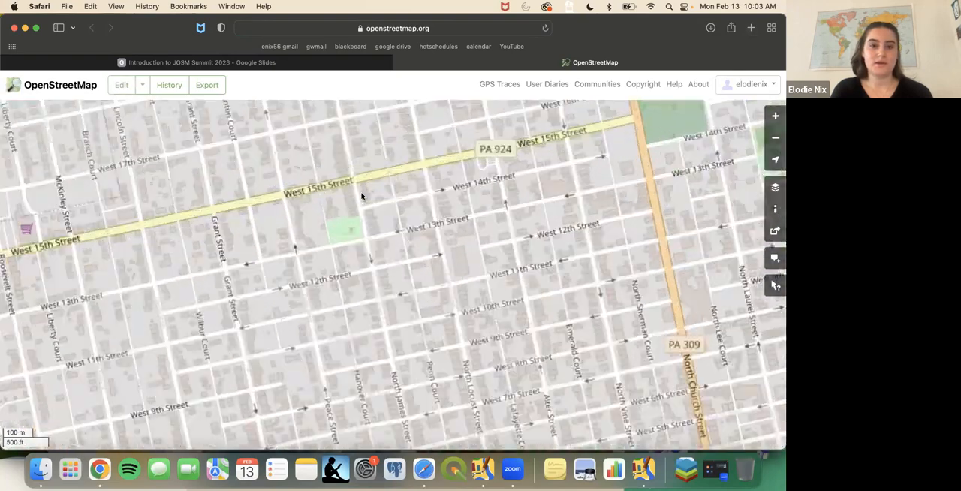
scroll(361, 196, "up", 2)
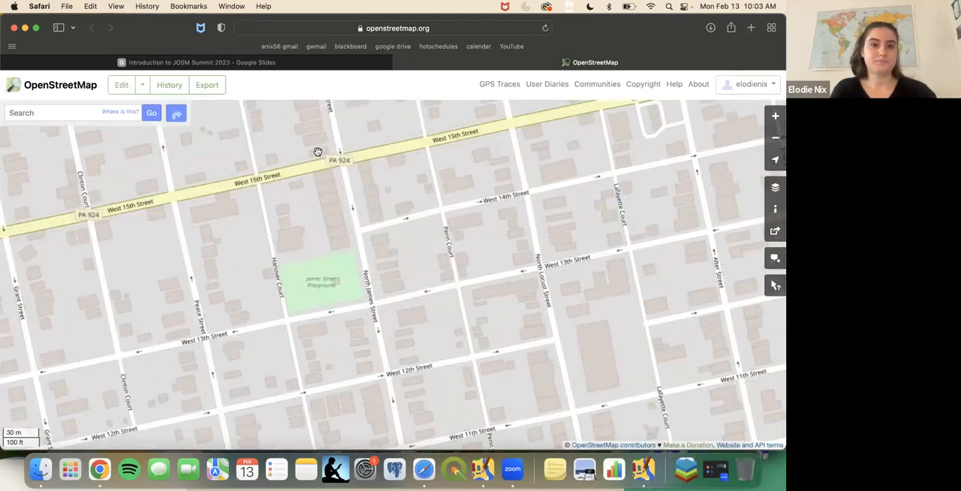
left_click(415, 24)
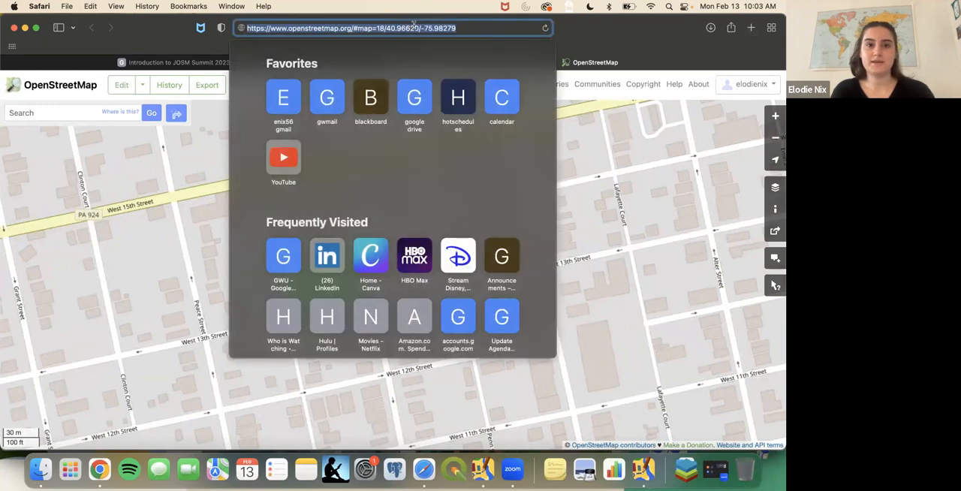
key("super+c")
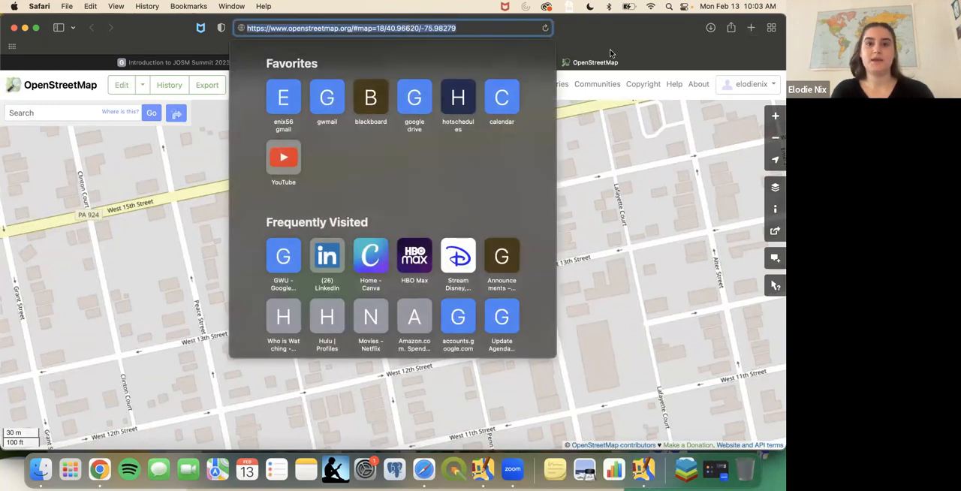
key("Escape")
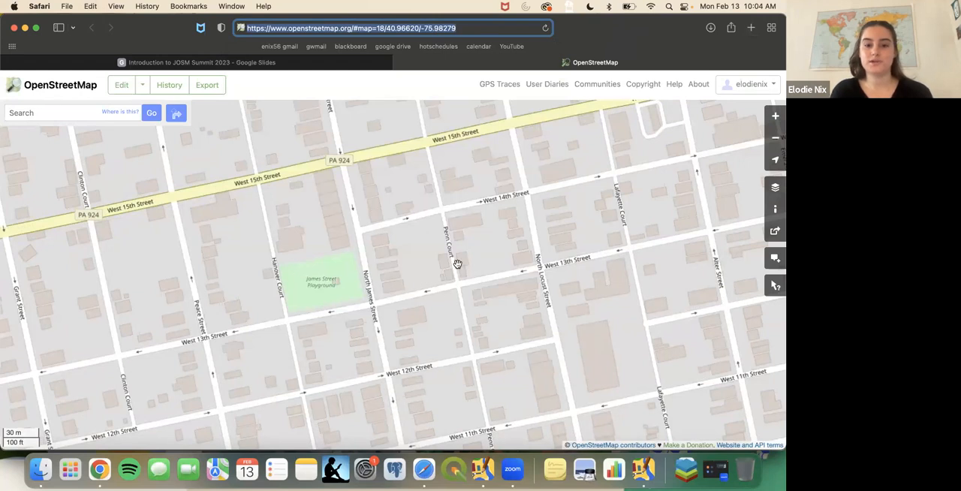
- Switch back to JOSM and download the copied map URL as a new layer through Open Location
left_click(644, 470)
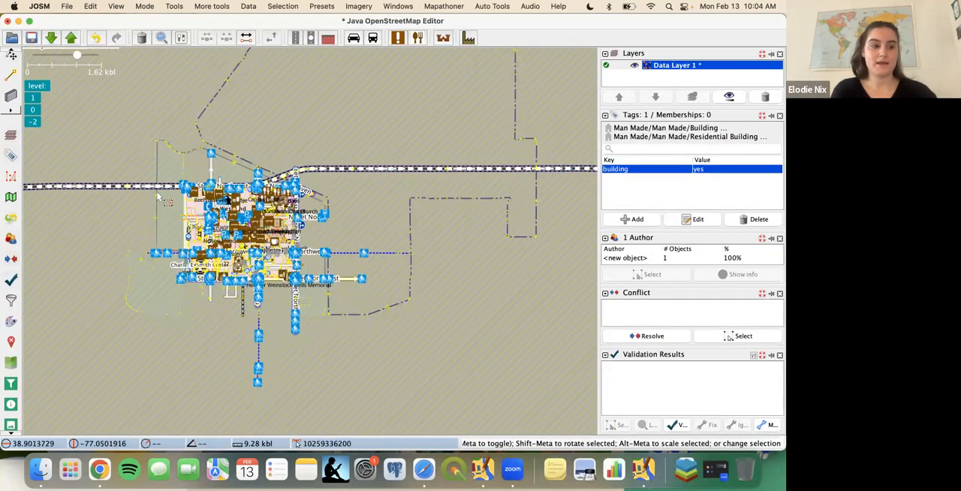
left_click(67, 6)
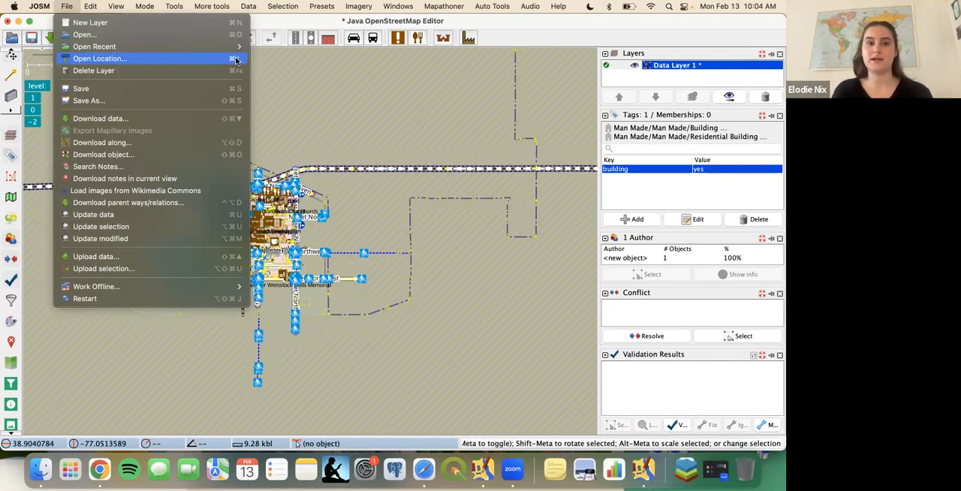
left_click(164, 60)
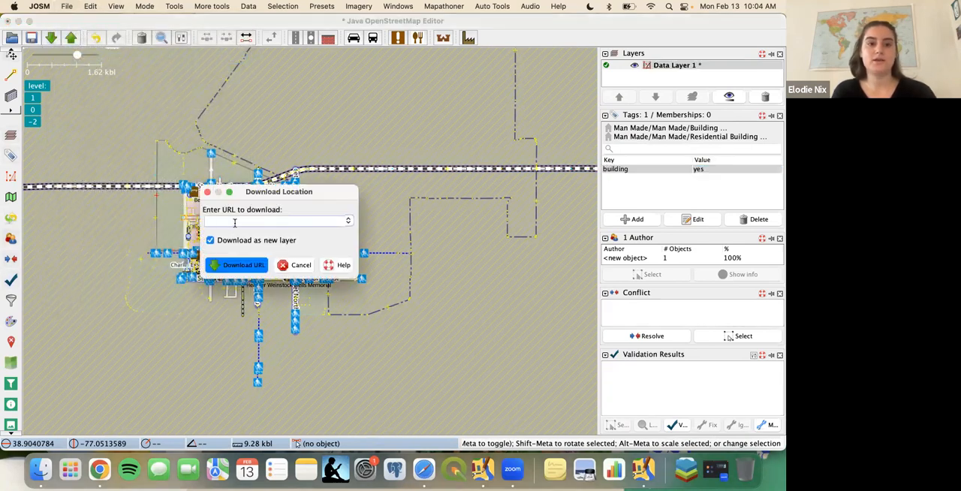
key("super+v")
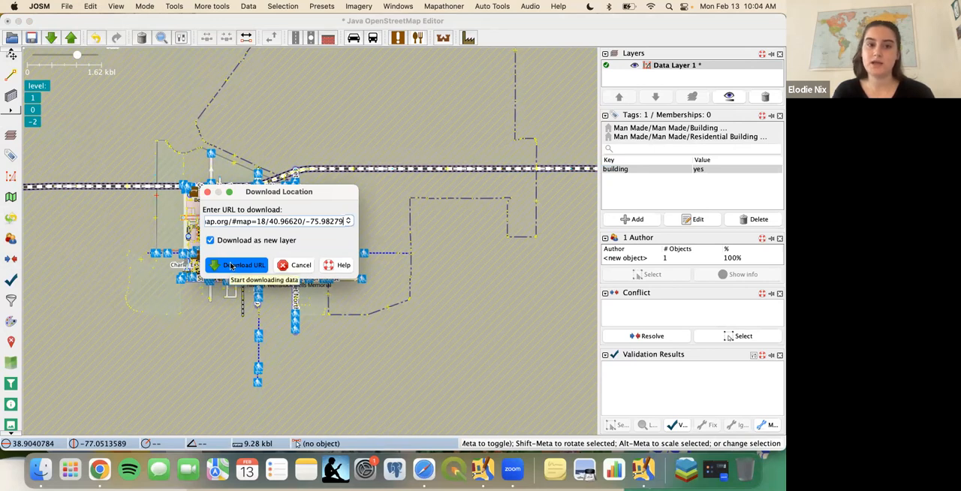
left_click(231, 266)
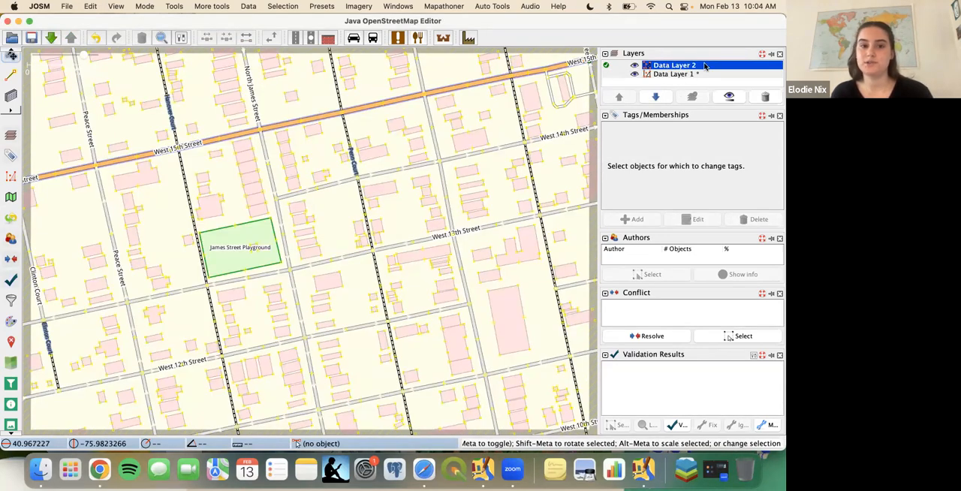
scroll(396, 241, "down", 5)
scroll(397, 240, "up", 3)
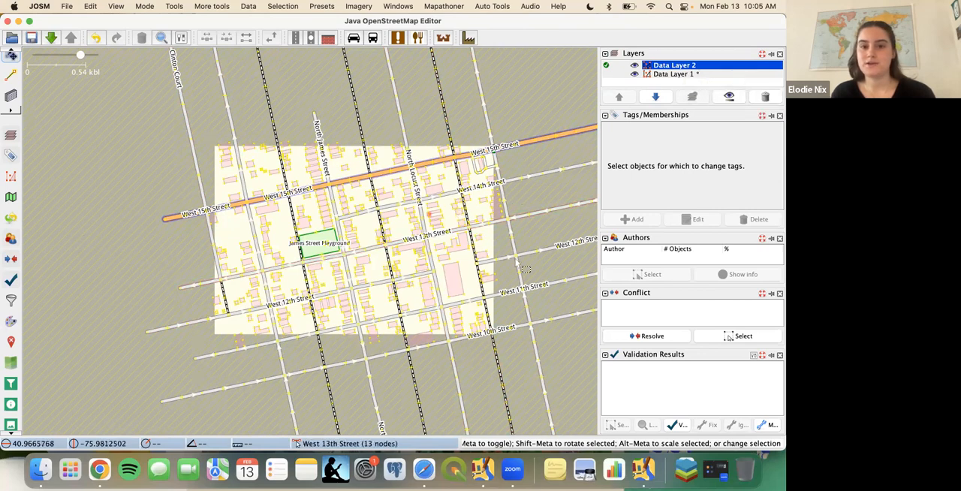
- Delete Data Layer 2 with the Hazleton data and zoom the map to Data Layer 1
left_click(767, 97)
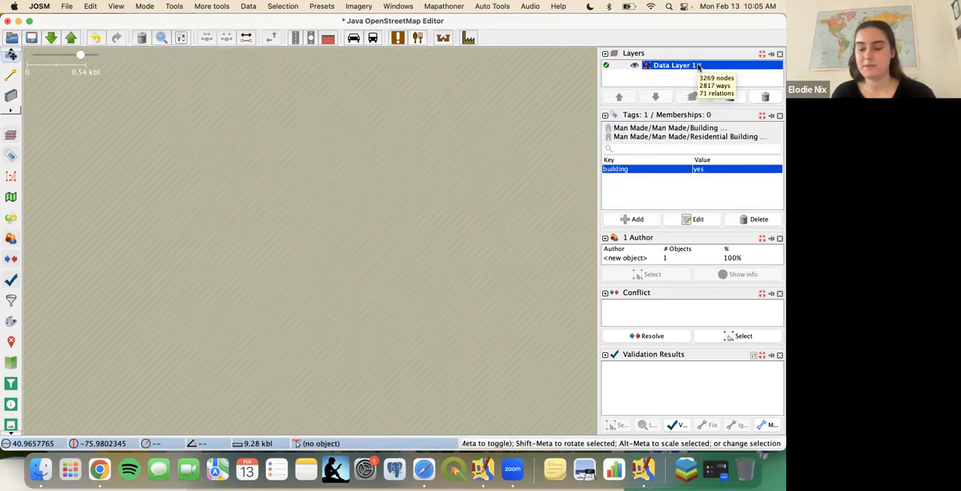
right_click(698, 68)
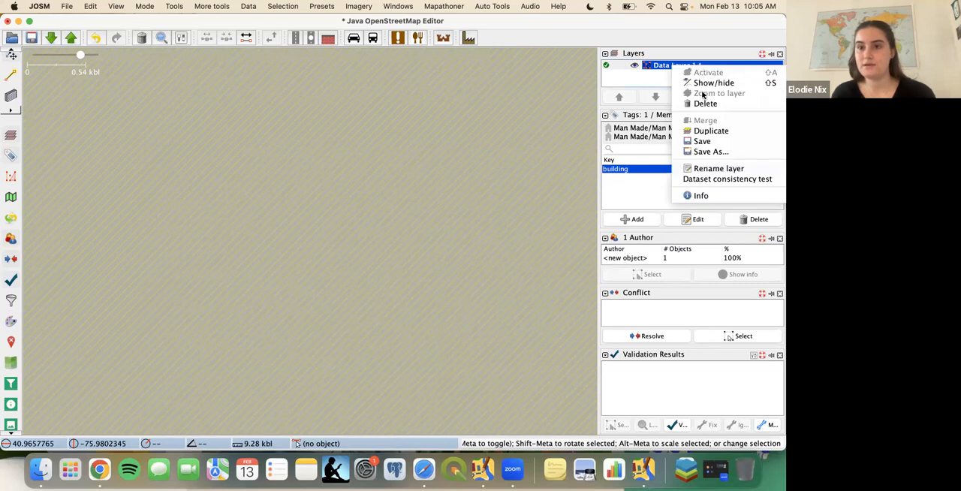
left_click(704, 94)
scroll(482, 189, "down", 12)
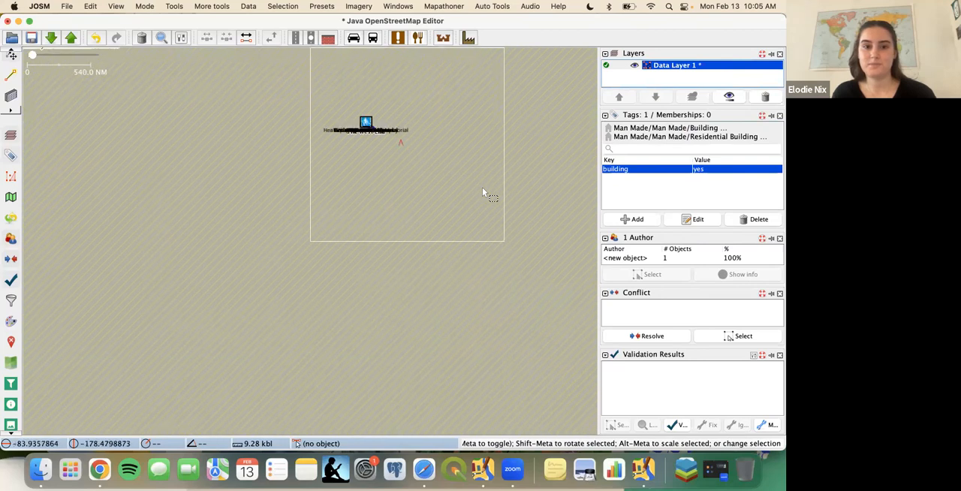
scroll(379, 133, "up", 4)
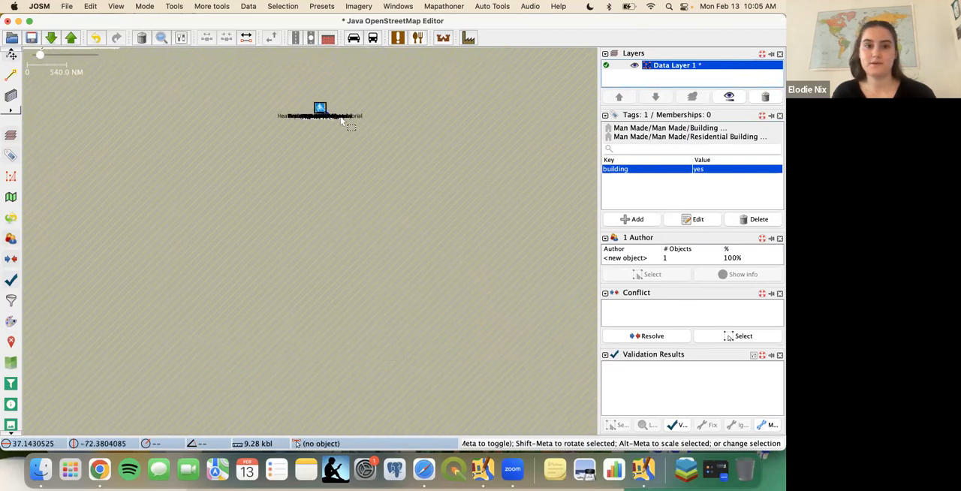
scroll(340, 121, "up", 10)
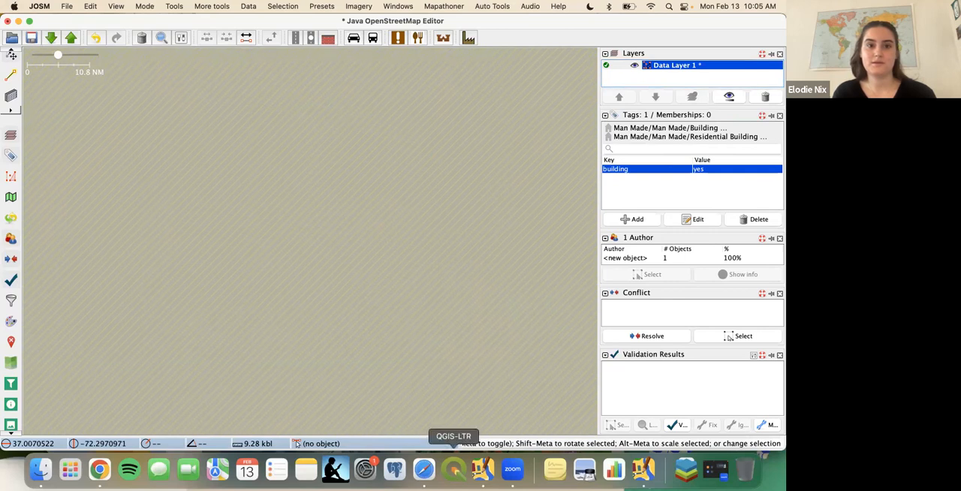
right_click(700, 66)
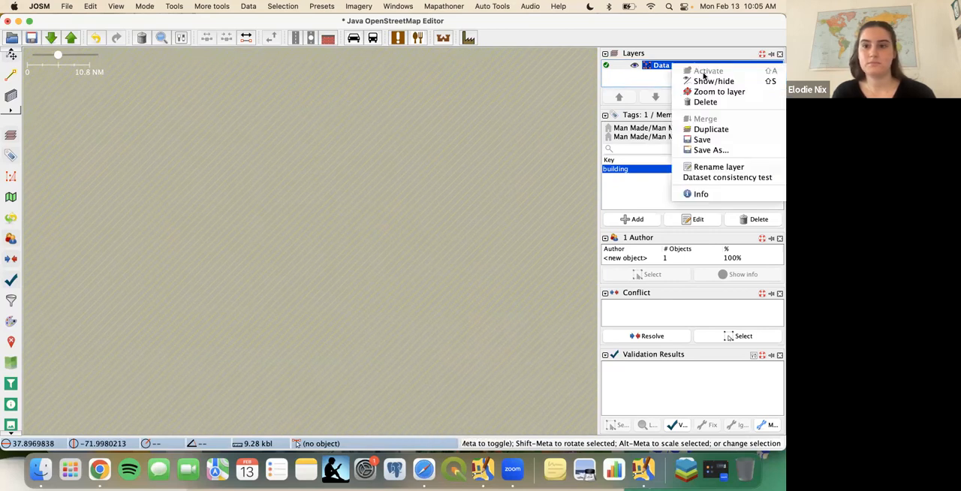
left_click(708, 91)
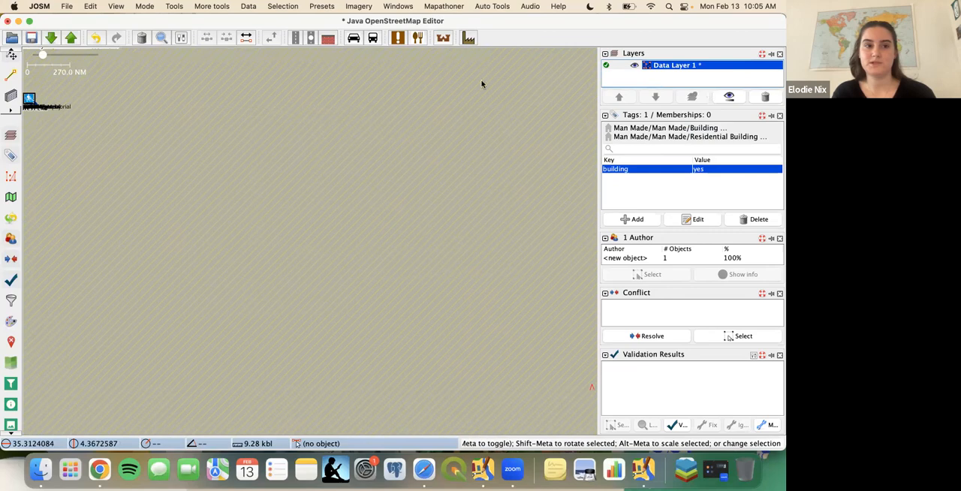
- Locate the downloaded Washington blocks between I Street Northwest and F Street Northwest on the map
left_click_drag(103, 153, 263, 223)
left_click_drag(208, 183, 261, 212)
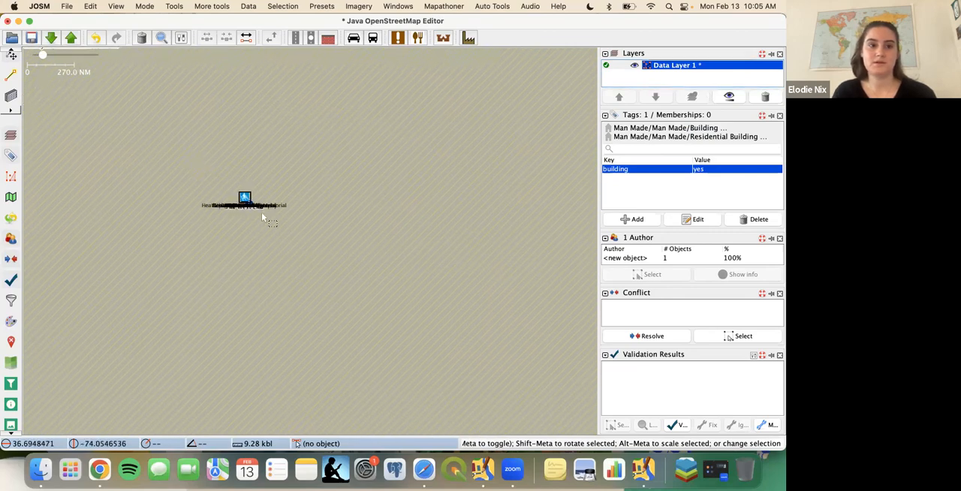
scroll(250, 193, "up", 5)
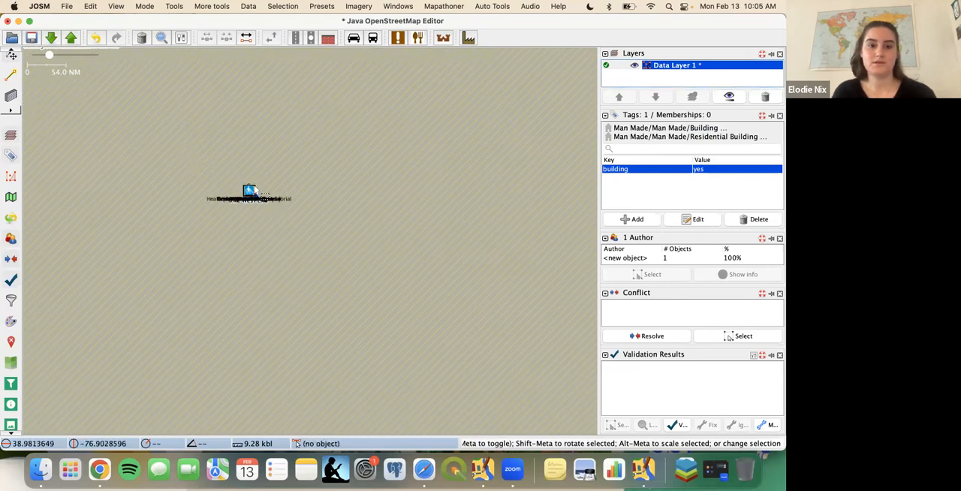
scroll(254, 187, "up", 5)
scroll(209, 216, "up", 10)
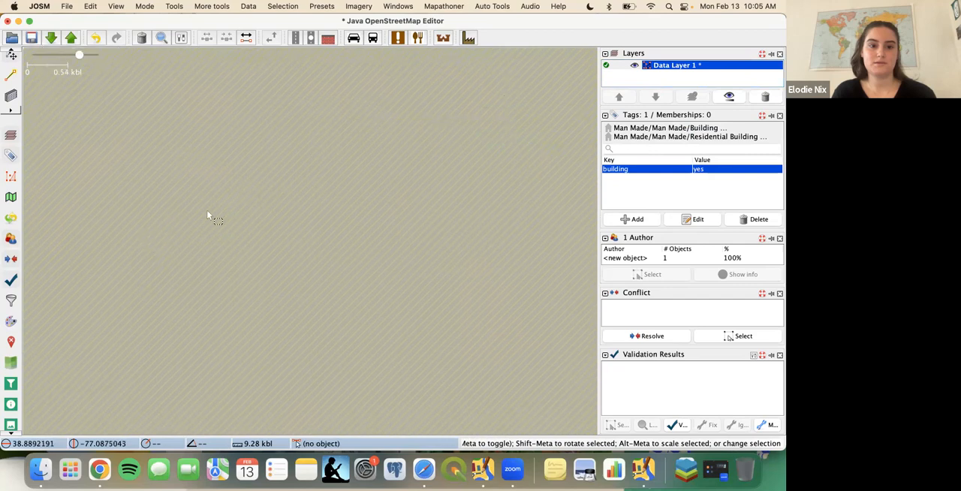
left_click_drag(355, 213, 62, 405)
left_click_drag(407, 147, 136, 314)
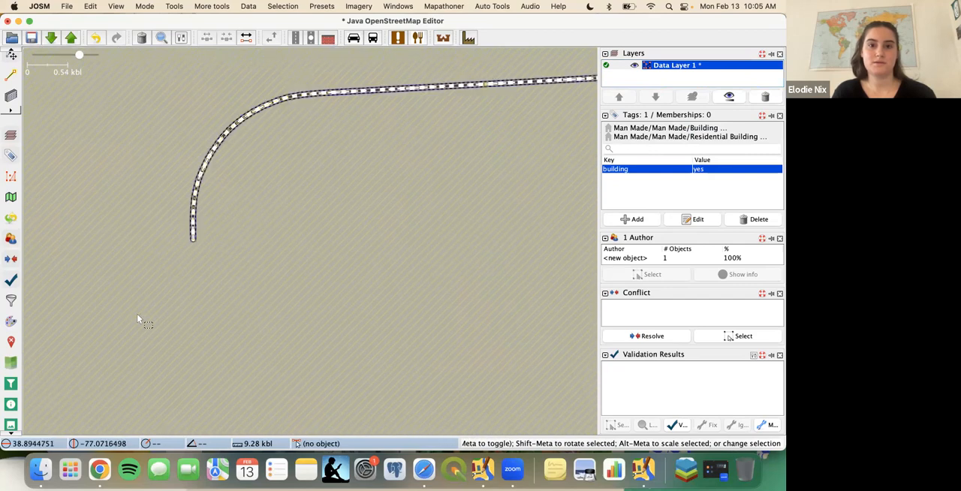
left_click_drag(441, 154, 177, 323)
left_click_drag(500, 257, 90, 220)
scroll(462, 286, "up", 3)
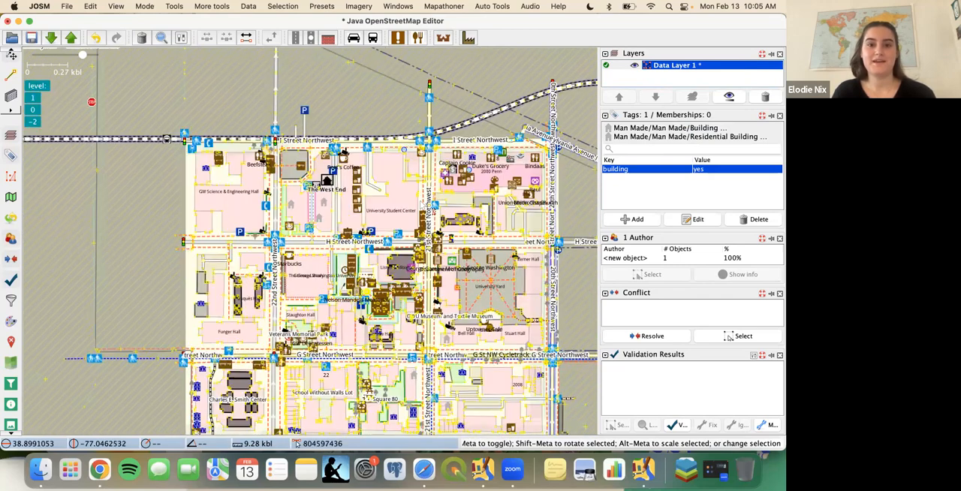
left_click_drag(492, 118, 478, 53)
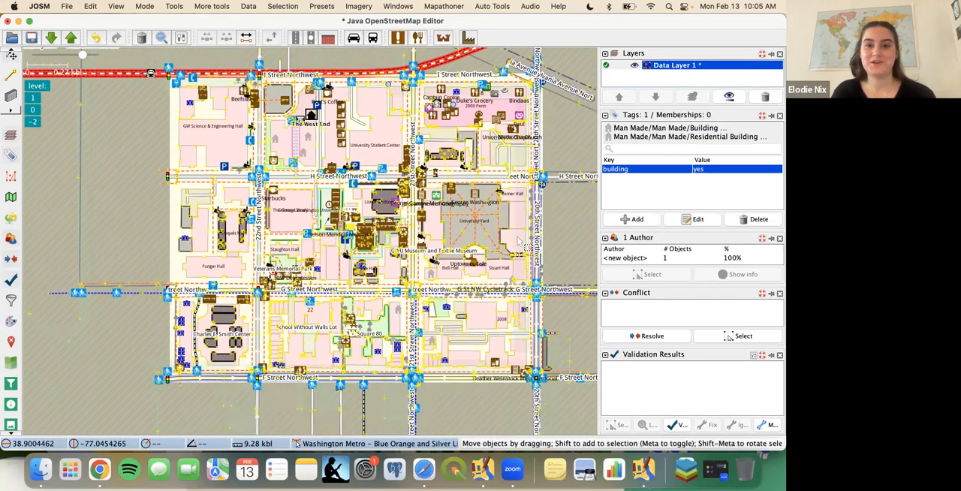
- Add Bing aerial imagery as the background and examine the mapped blocks against it up close
left_click(357, 7)
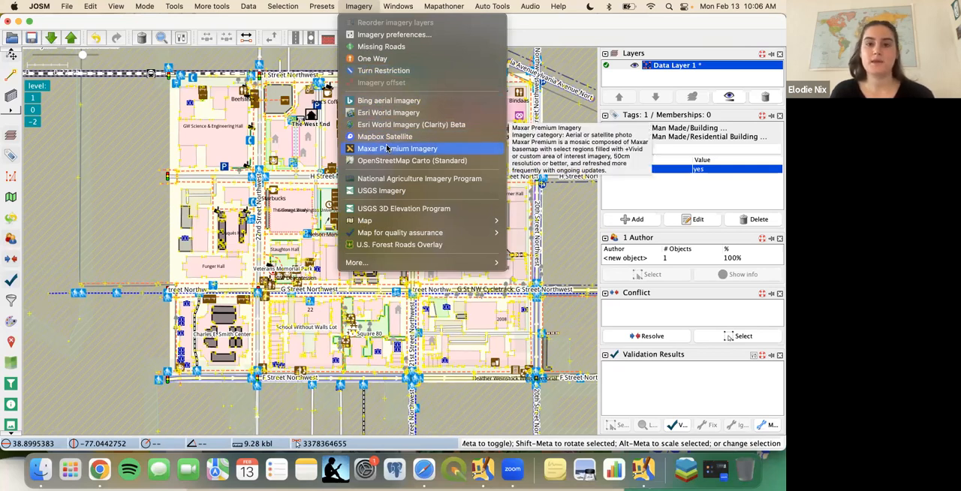
left_click(387, 103)
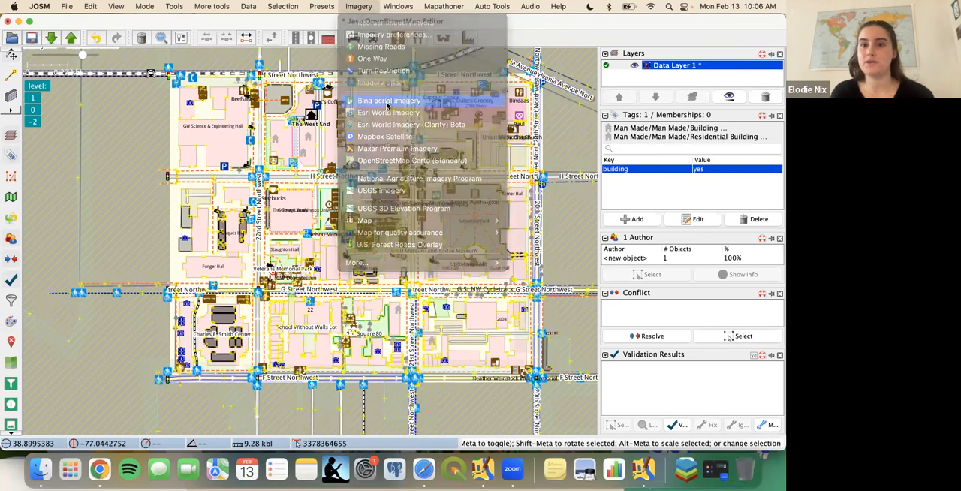
scroll(336, 239, "down", 2)
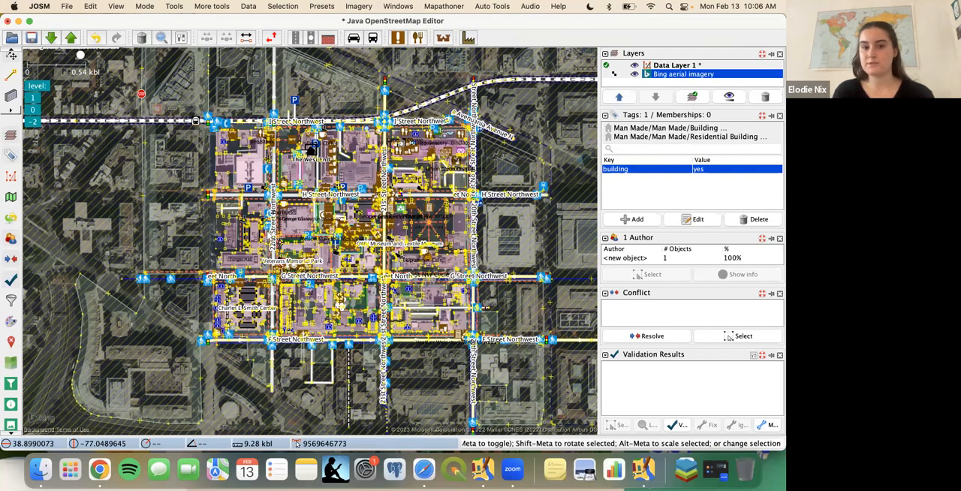
scroll(267, 234, "up", 2)
scroll(419, 197, "up", 2)
scroll(418, 196, "down", 2)
scroll(418, 196, "up", 2)
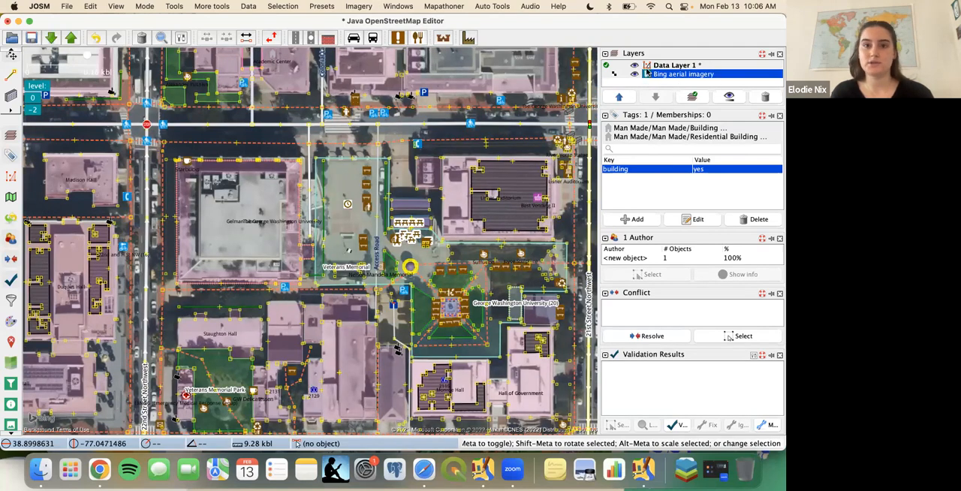
- Add Maxar Premium Imagery for comparison with Bing around Lisner Auditorium, and delete that Maxar layer after comparing
left_click(369, 6)
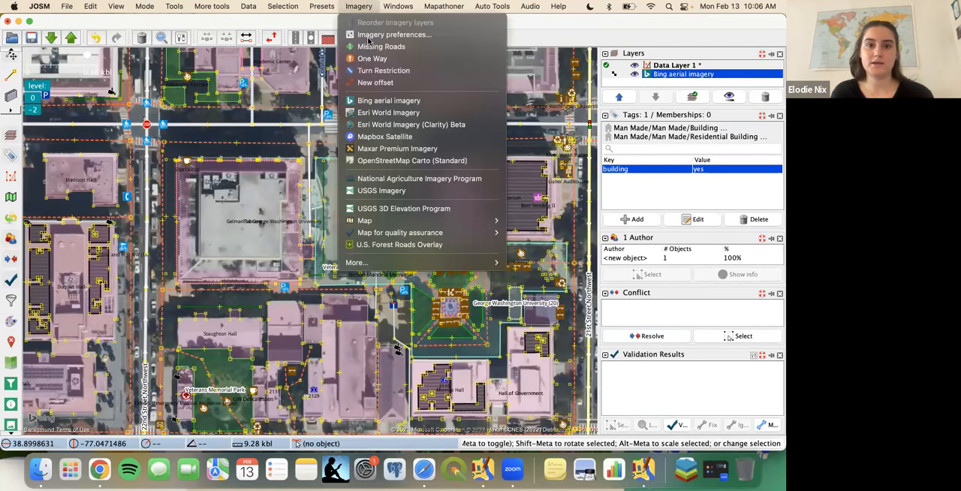
left_click(409, 150)
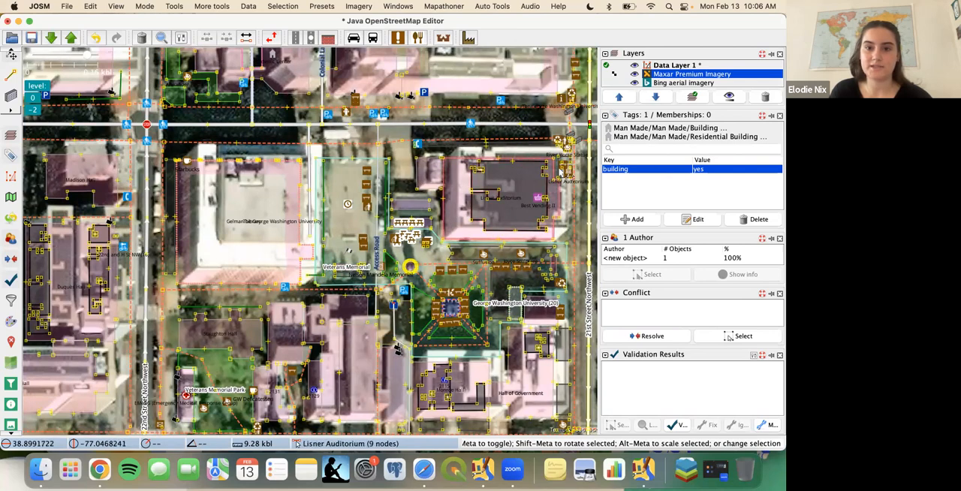
scroll(542, 150, "up", 3)
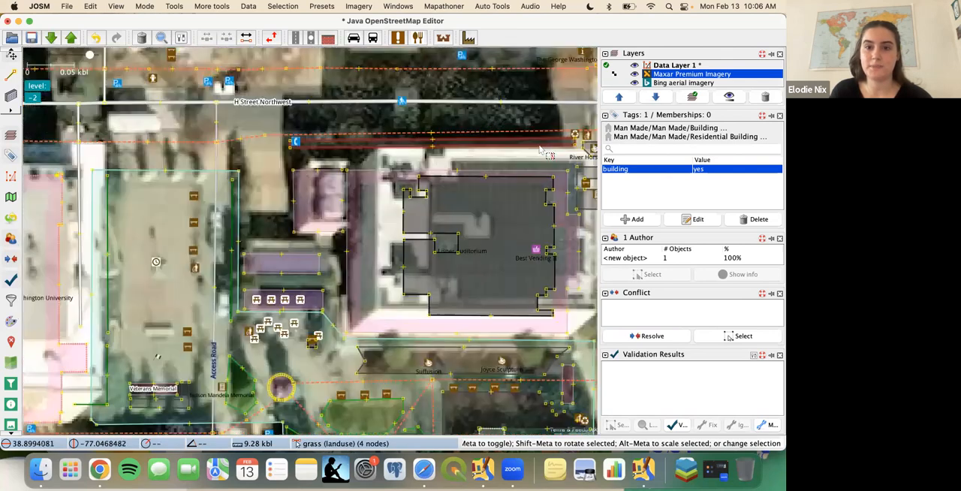
left_click(635, 73)
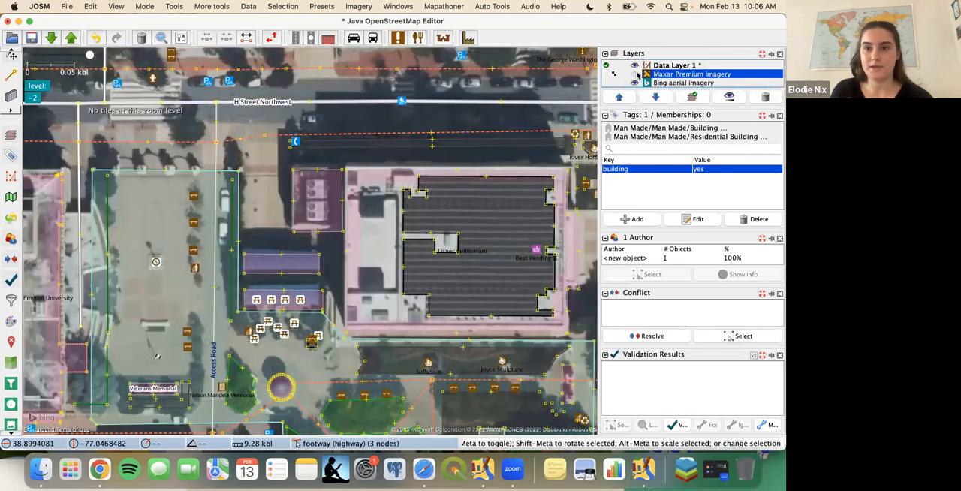
left_click(766, 98)
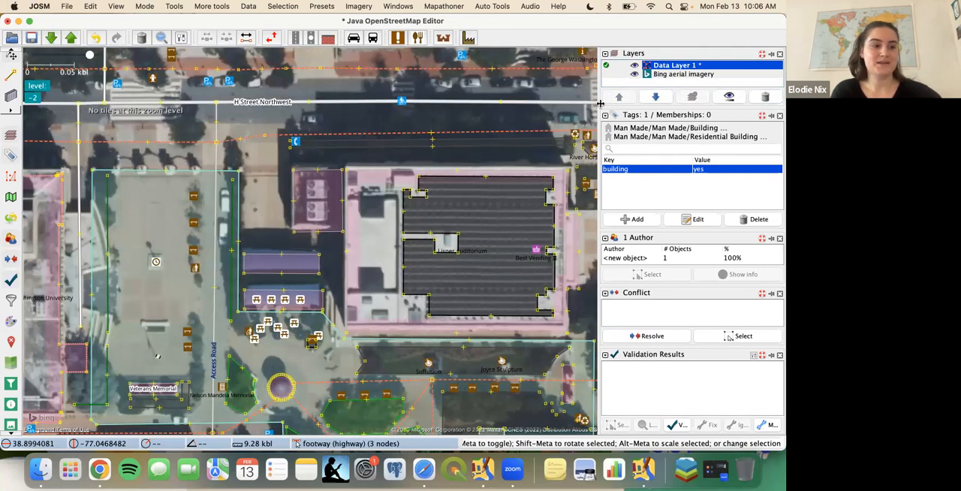
- Try the opacity and colorfulness adjustments in the Bing aerial imagery layer's visibility settings
left_click(698, 75)
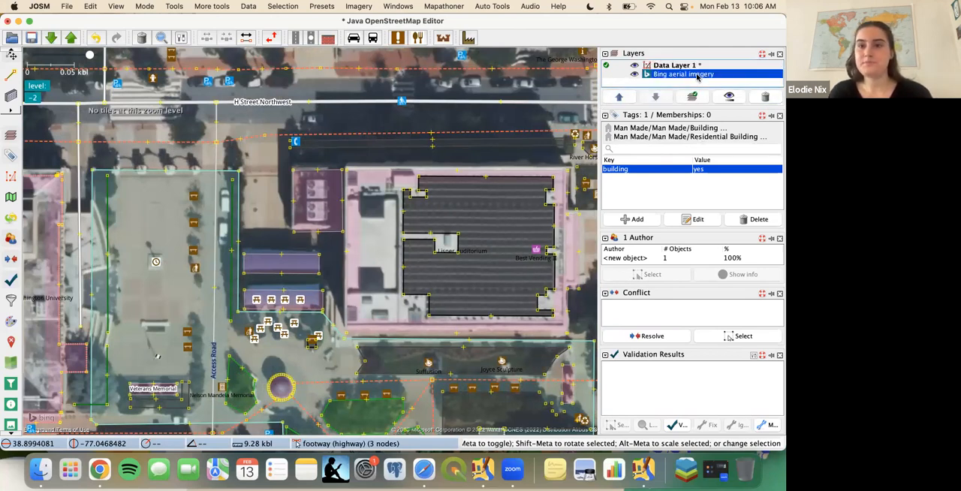
left_click(729, 98)
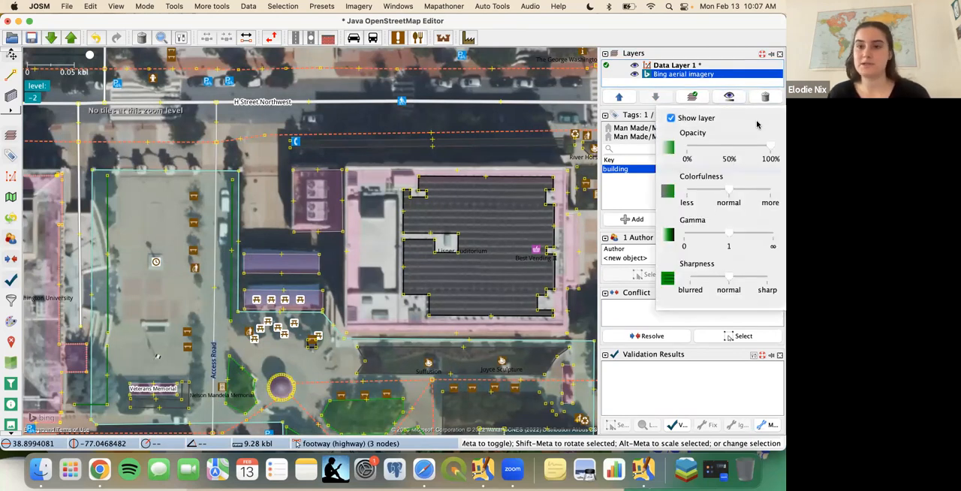
mouse_move(764, 148)
left_mouse_down()
mouse_move(705, 151)
mouse_move(778, 145)
left_mouse_up()
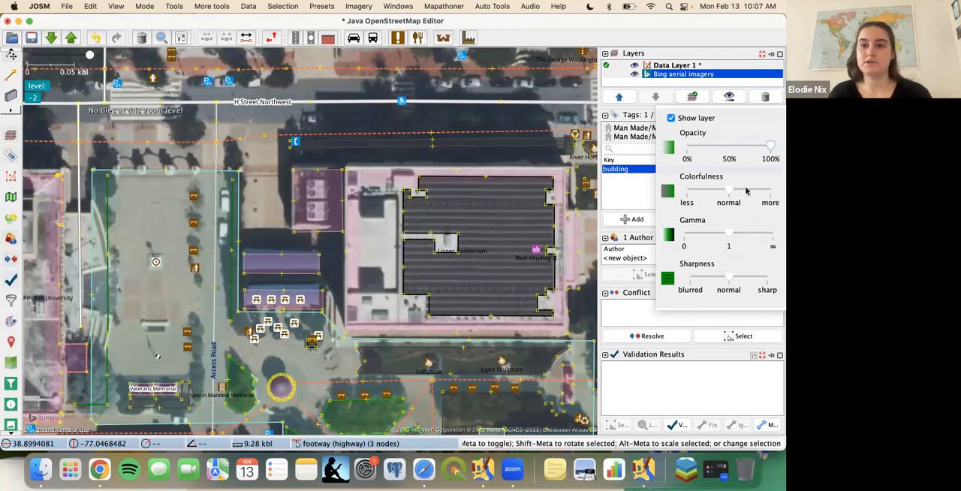
mouse_move(730, 193)
left_mouse_down()
mouse_move(778, 194)
mouse_move(702, 193)
mouse_move(734, 200)
left_mouse_up()
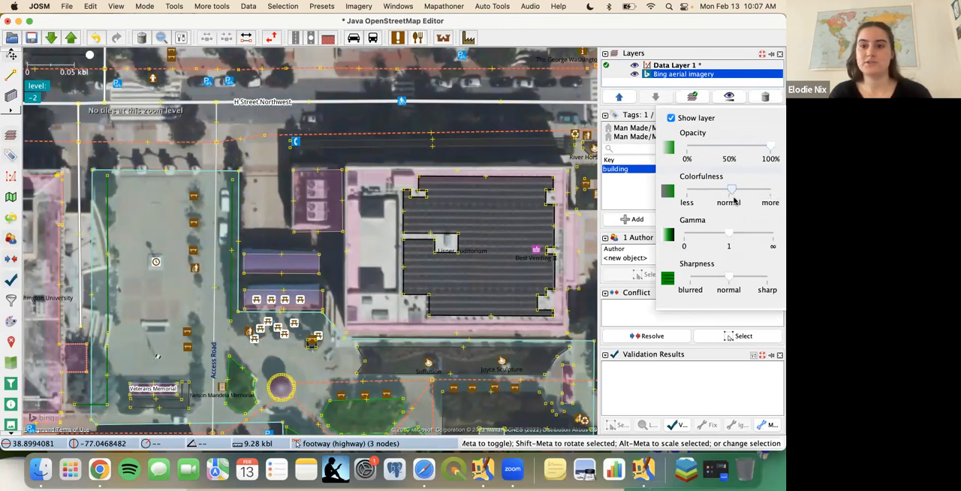
- Raise the Bing imagery's gamma above 1 and inspect the darkened imagery around Lisner Auditorium
mouse_move(729, 235)
left_mouse_down()
mouse_move(748, 235)
mouse_move(737, 235)
left_mouse_up()
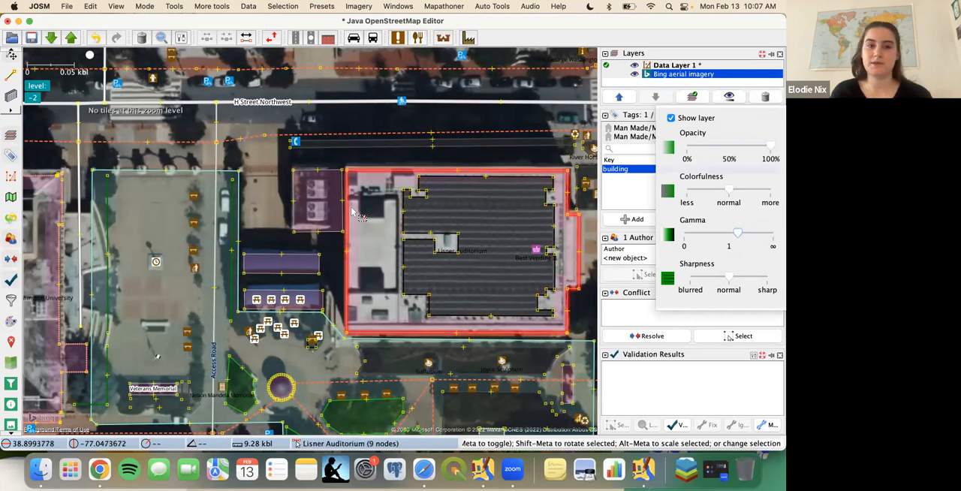
left_click(744, 235)
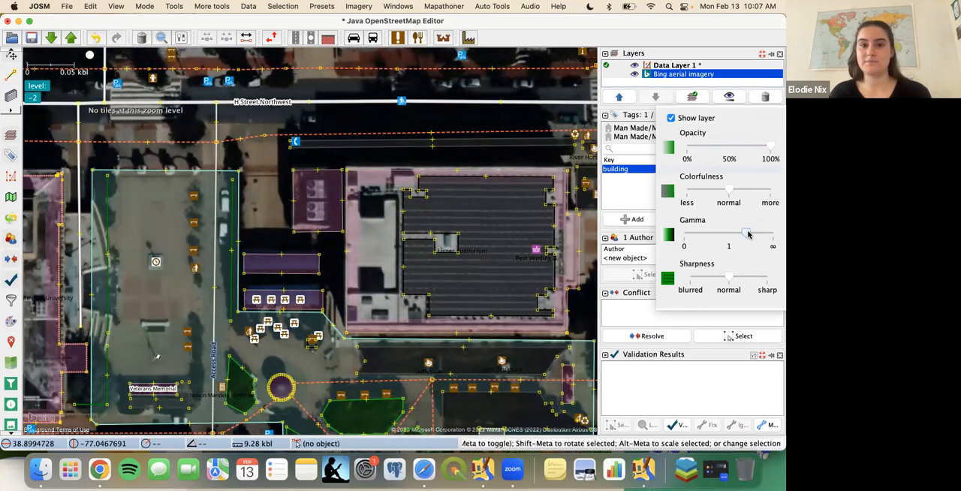
left_click(351, 165)
scroll(351, 165, "down", 2)
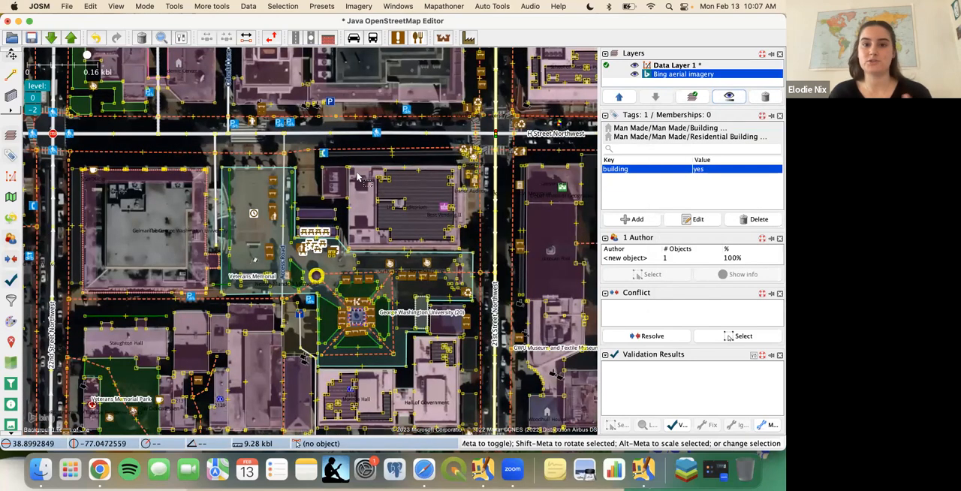
scroll(357, 177, "up", 2)
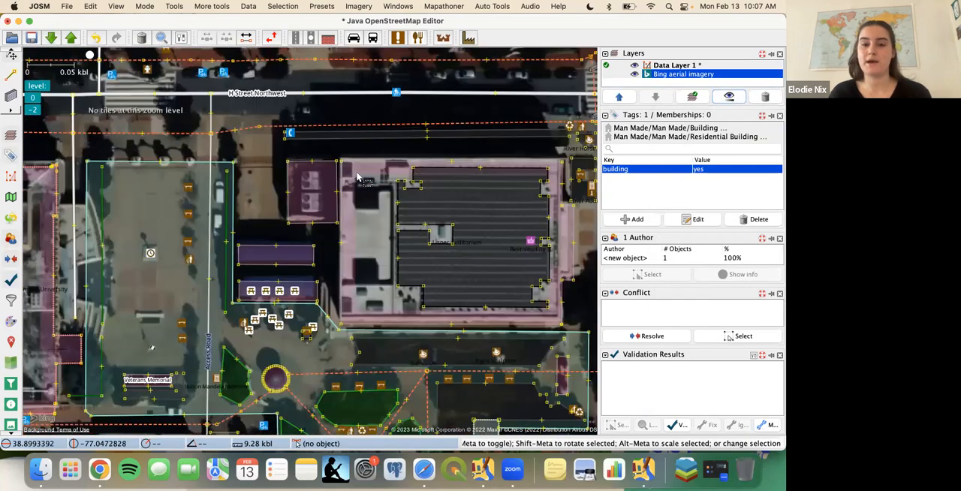
- Return the Bing imagery's gamma to 1, keep its sharpness at normal, and close the visibility settings
left_click(728, 97)
left_click_drag(734, 231, 728, 233)
mouse_move(733, 280)
left_mouse_down()
mouse_move(778, 276)
mouse_move(730, 277)
left_mouse_up()
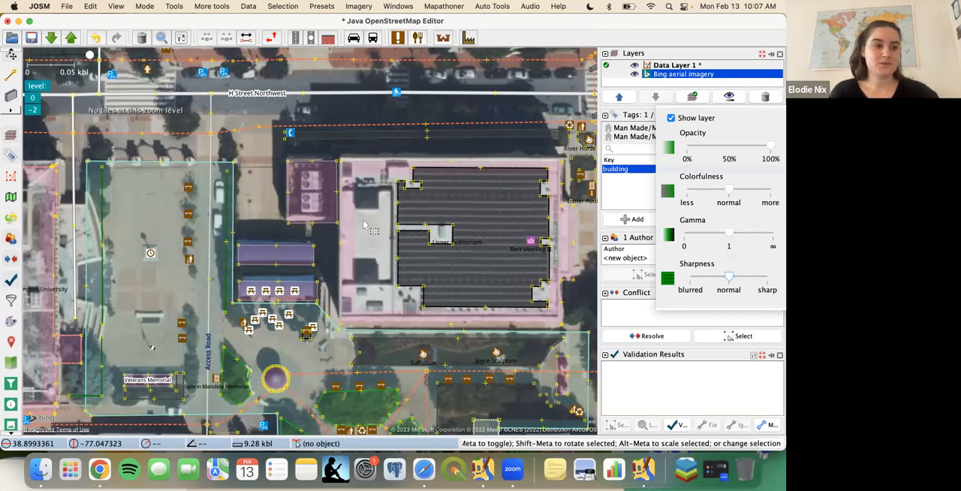
left_click(726, 81)
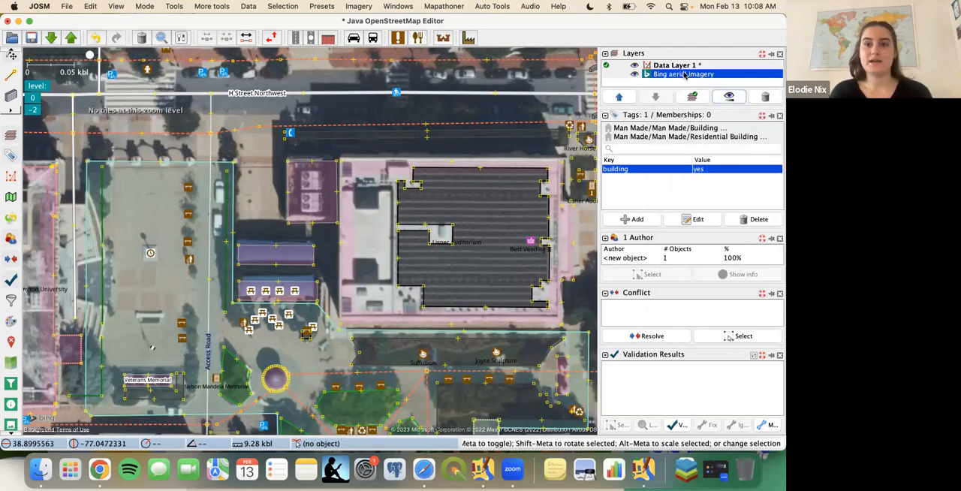
- Add a Maxar Premium Imagery layer above the Bing layer to show the building offset at Lisner Auditorium
left_click(358, 6)
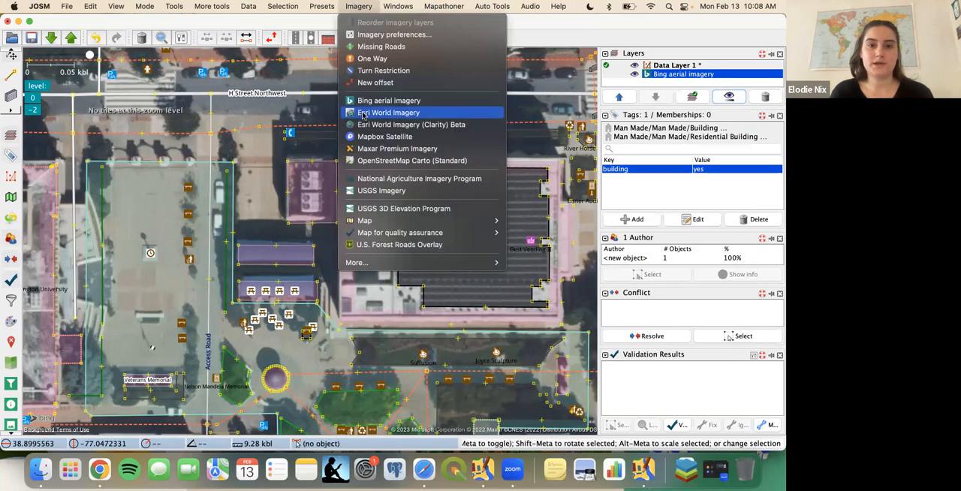
left_click(375, 149)
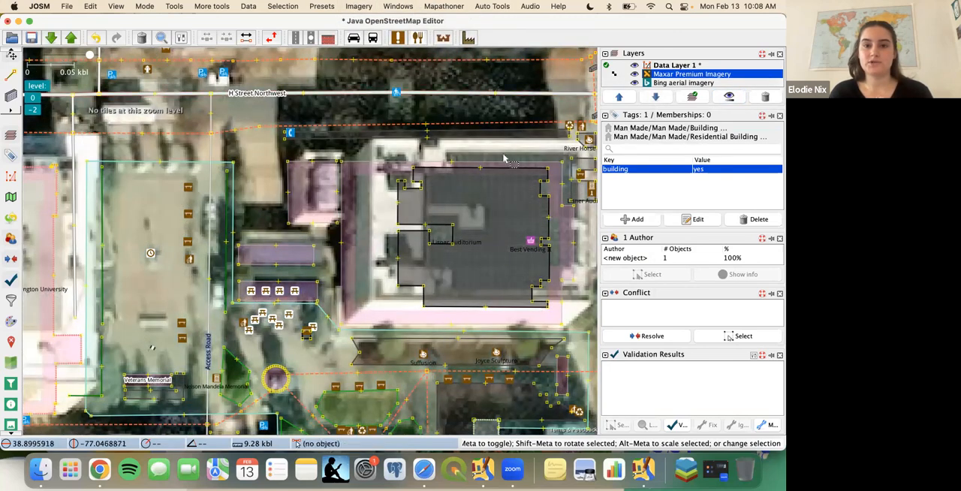
left_click_drag(485, 156, 424, 171)
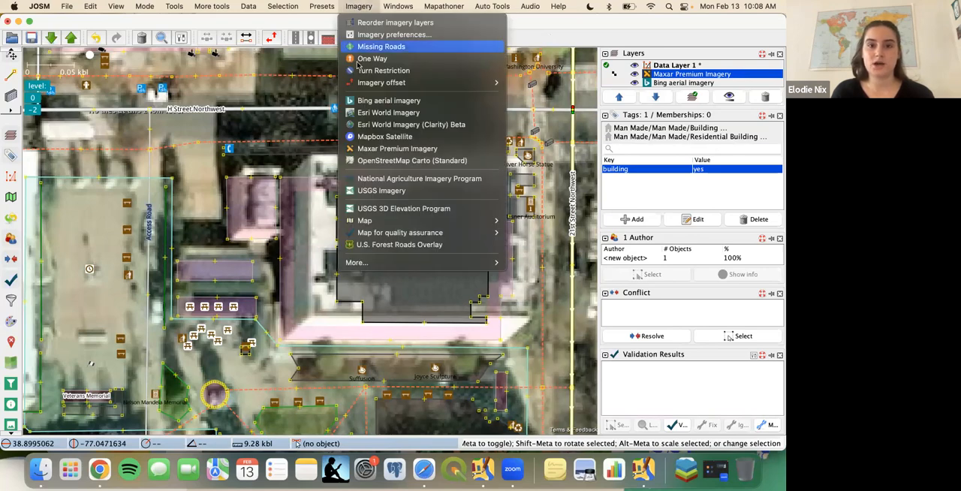
- Try to align the Maxar Premium Imagery with the mapped buildings using an offset of about -10.30; -7.91, and discard the adjustment
mouse_move(366, 82)
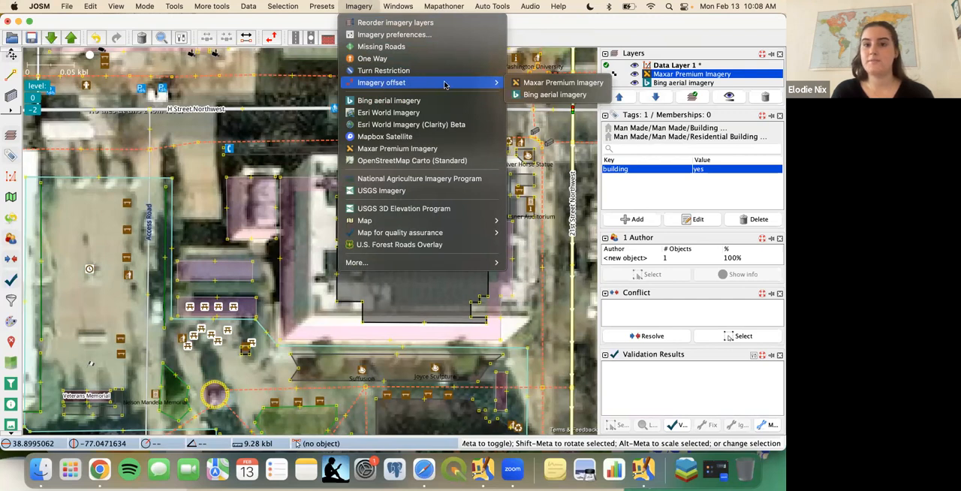
left_click(545, 84)
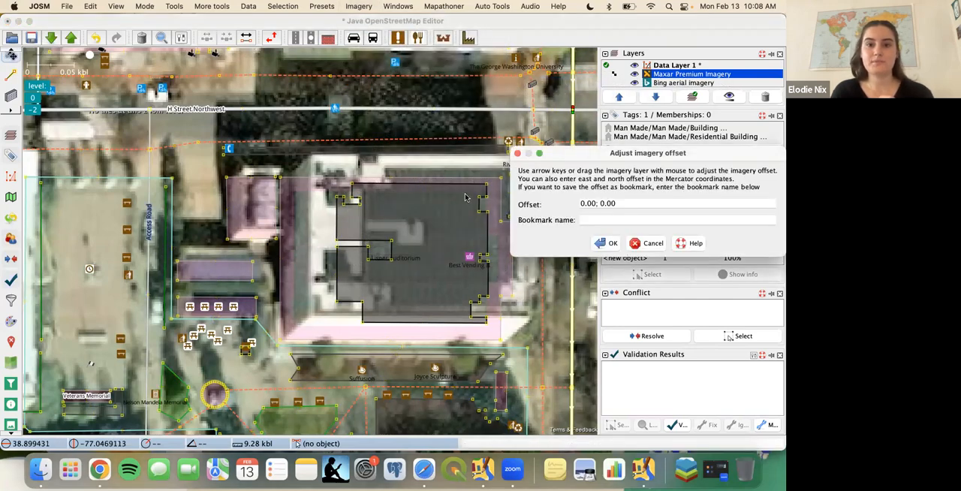
left_click_drag(595, 156, 590, 63)
mouse_move(558, 293)
left_mouse_down()
mouse_move(528, 308)
mouse_move(544, 301)
left_mouse_up()
key("Right")
scroll(483, 263, "down", 3)
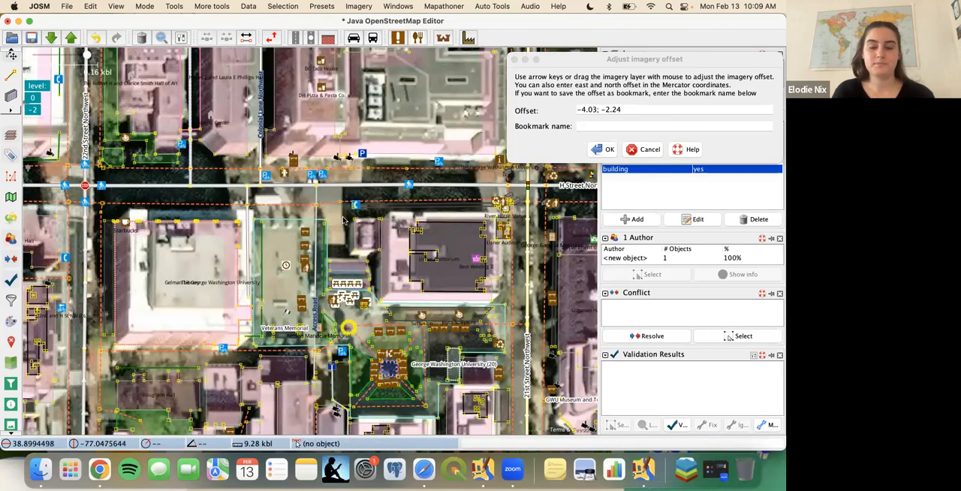
left_click_drag(339, 225, 331, 229)
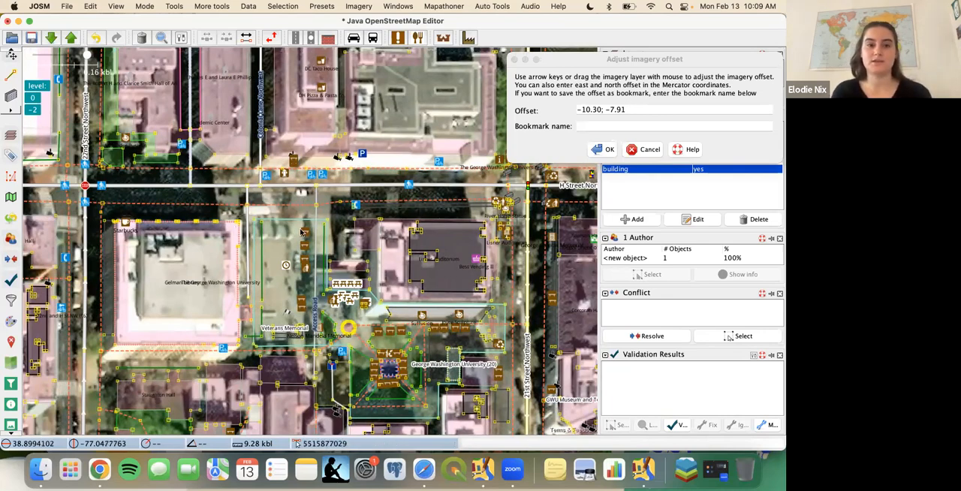
left_click(648, 151)
left_click(647, 149)
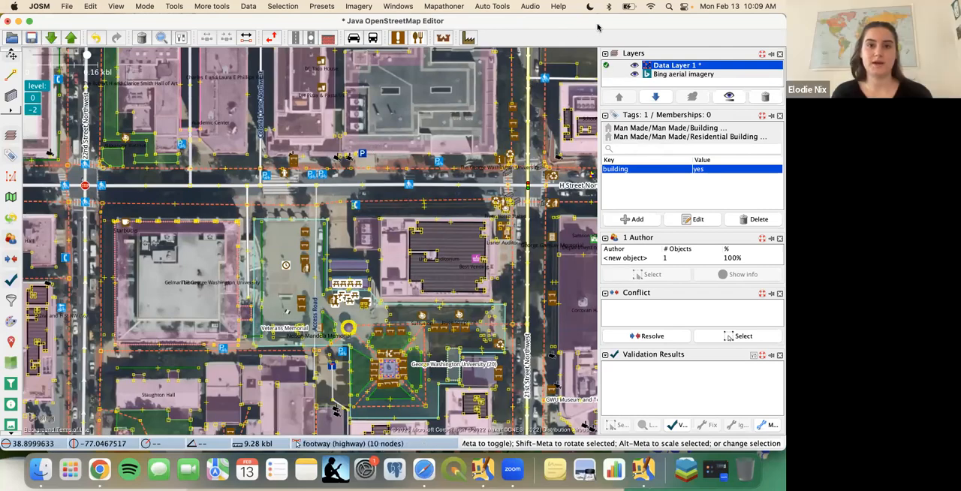
- Switch from JOSM to the adjacent full-screen desktop
key("ctrl+Right")
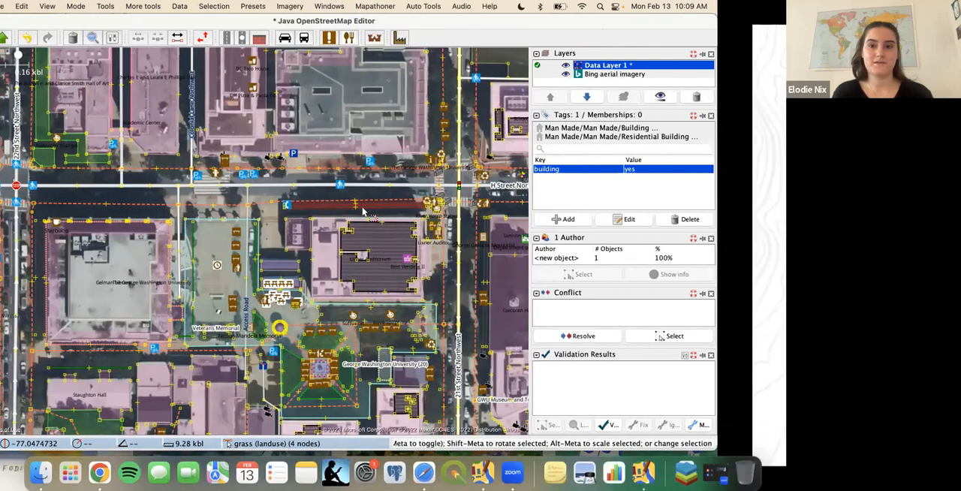
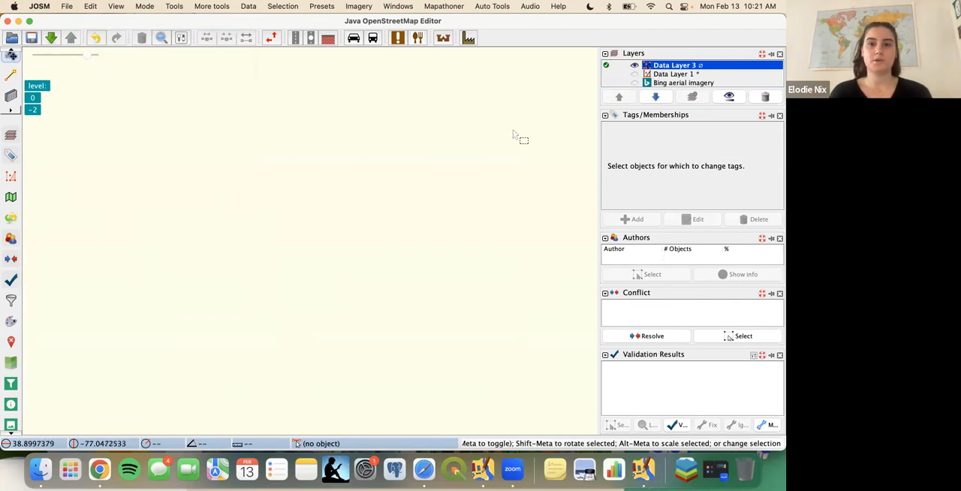
- Show the Bing aerial imagery, examine the city block and its surroundings, and hide the imagery again
left_click(635, 83)
left_click(634, 83)
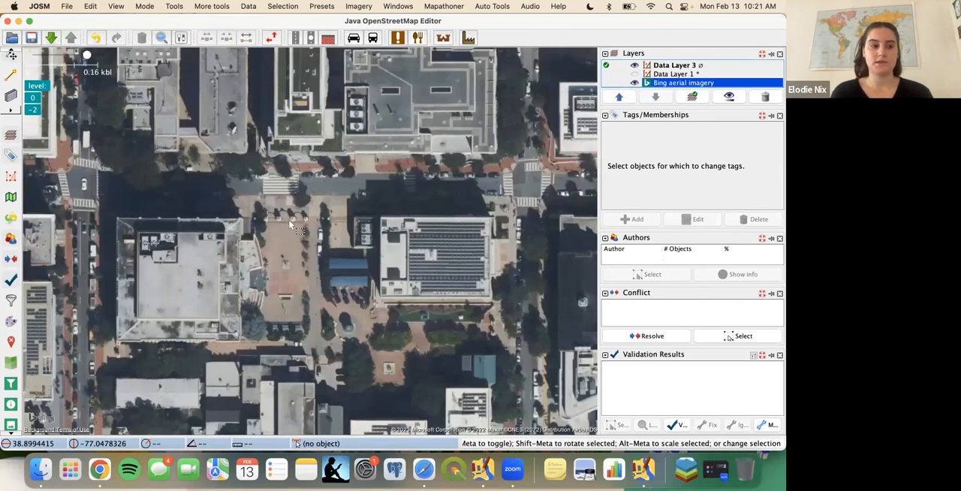
left_click_drag(293, 223, 4, 209)
right_click(3, 207)
left_click_drag(51, 179, 318, 217)
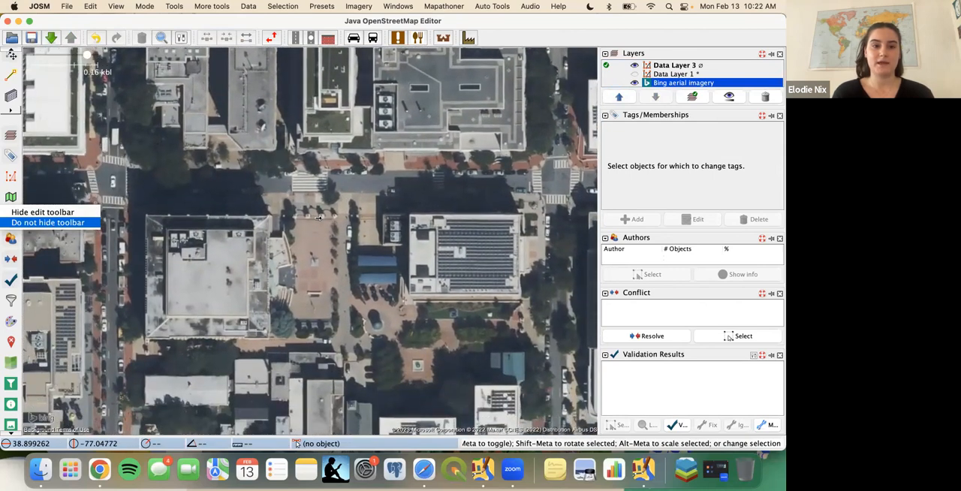
left_click(321, 239)
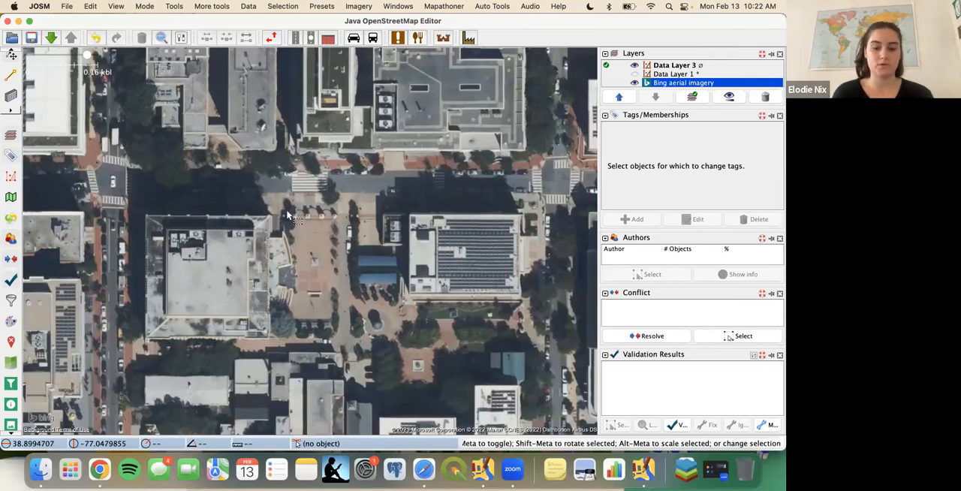
scroll(288, 215, "down", 5)
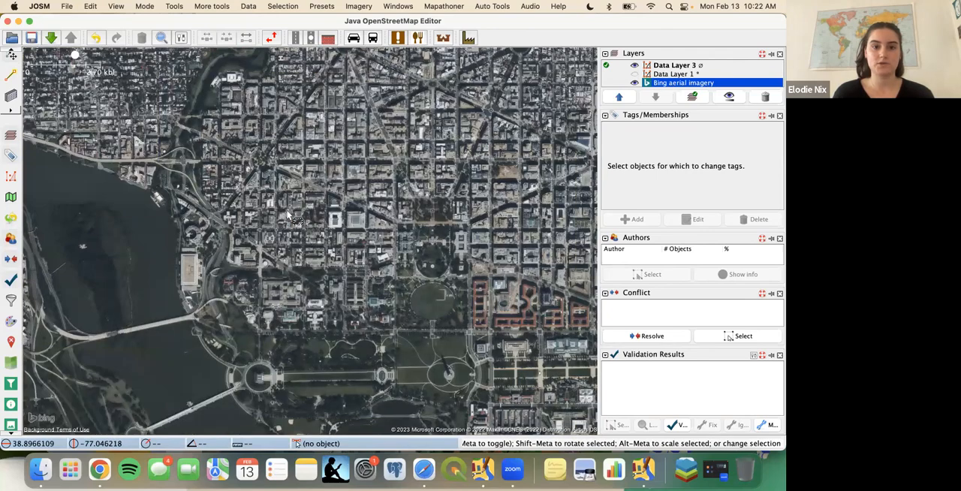
scroll(288, 215, "up", 5)
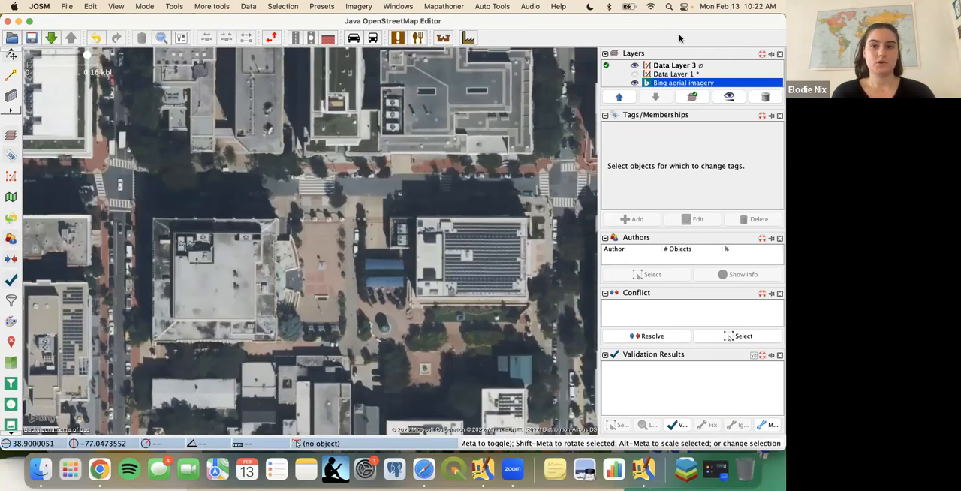
left_click(634, 84)
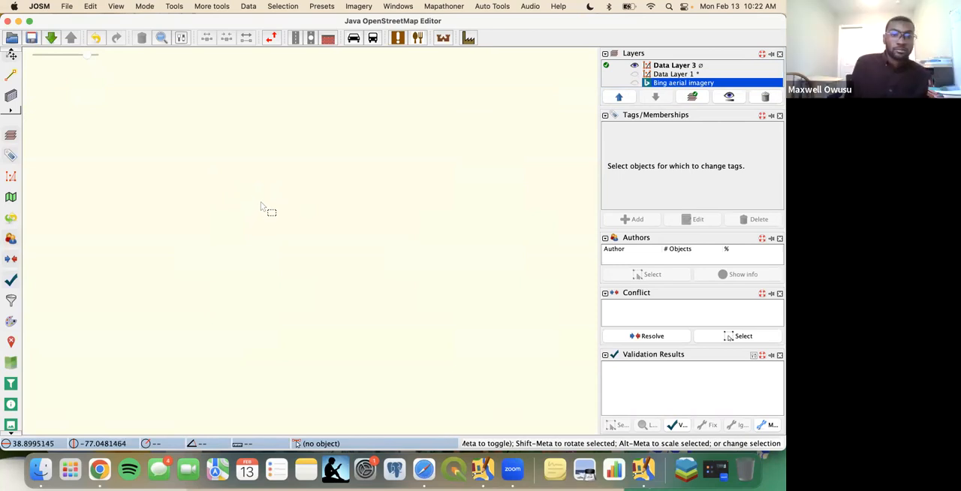
- Postpone the McAfee update, place a standalone node in the upper-left of the empty map, and select Data Layer 3
key("a")
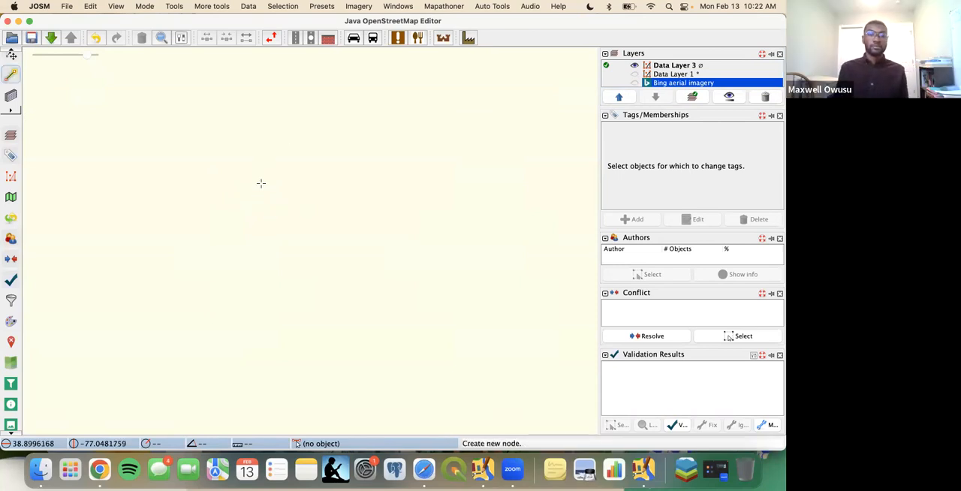
key("s")
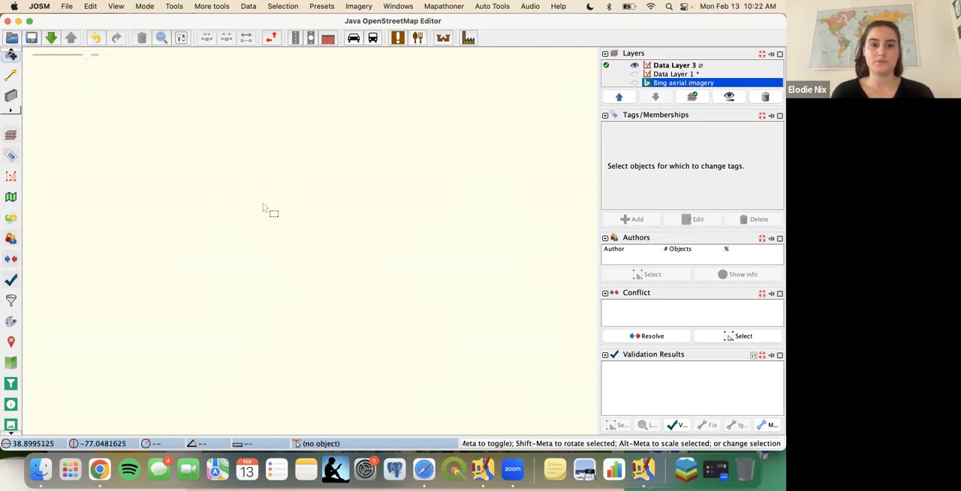
key("a")
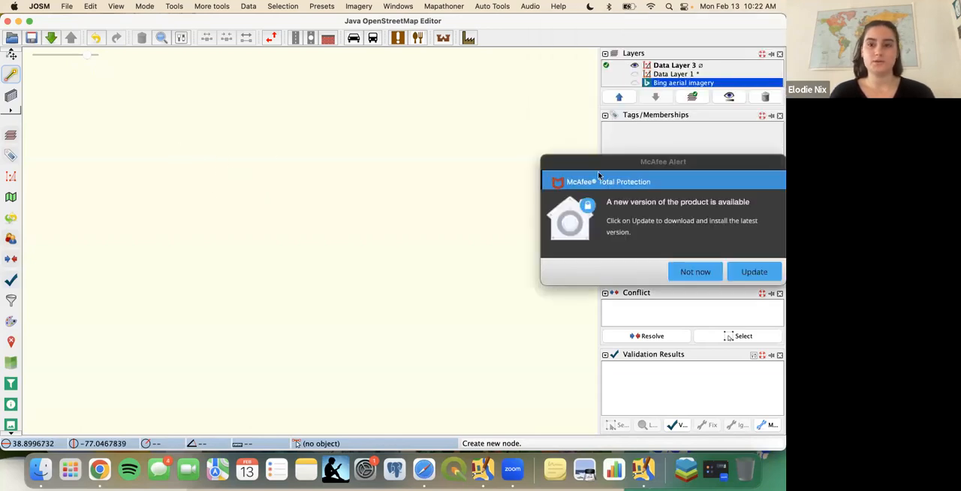
left_click(682, 271)
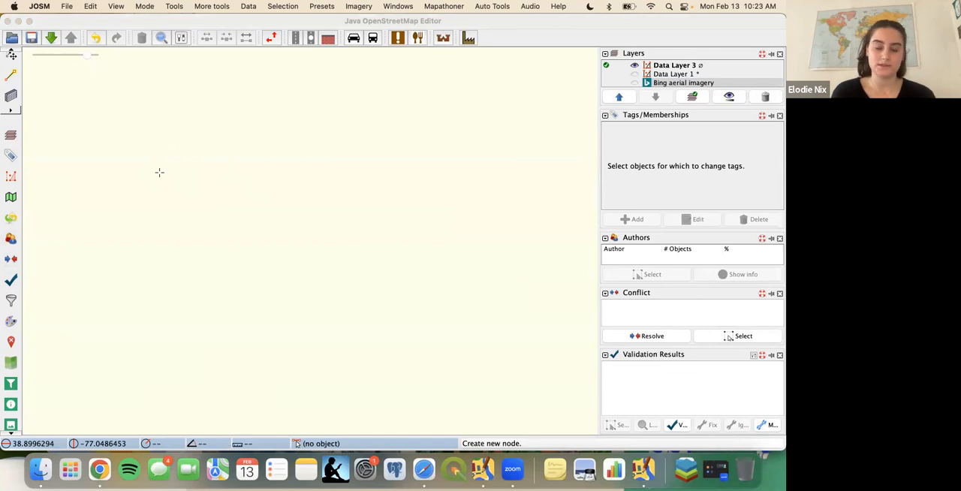
left_click(159, 172)
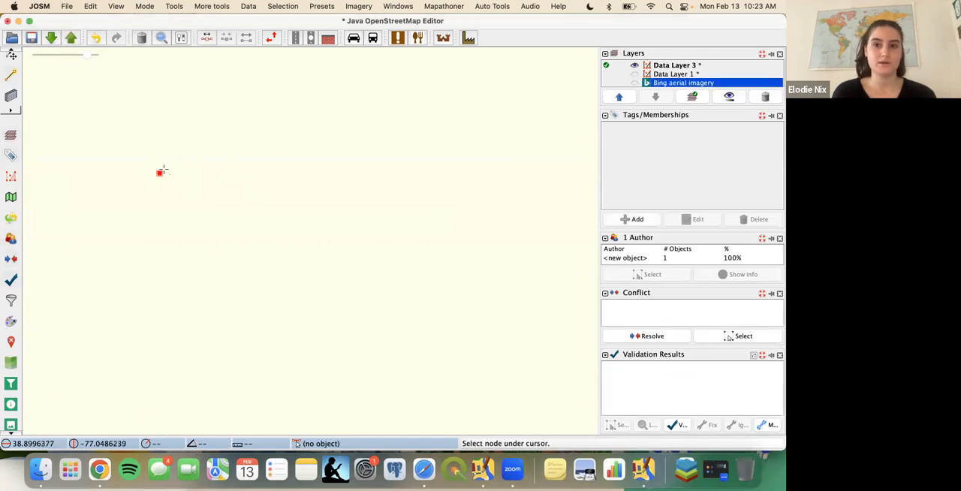
left_click(668, 66)
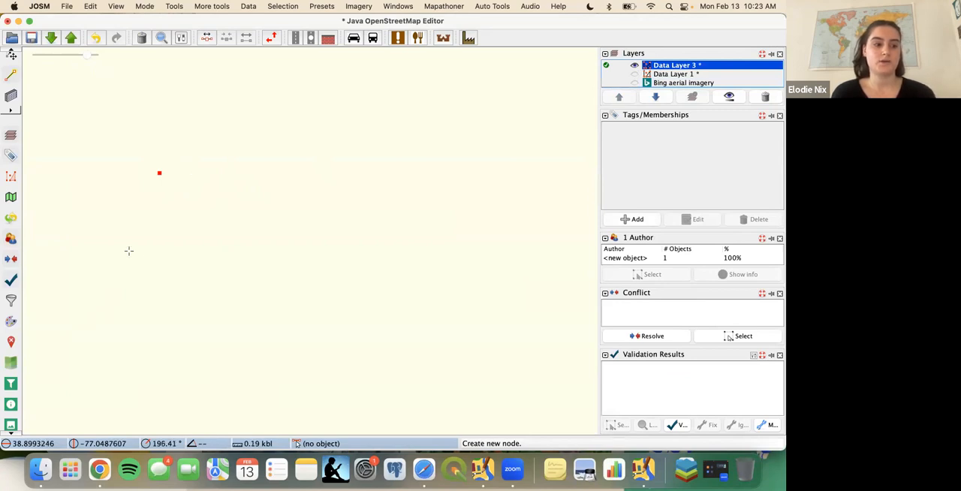
- Draw an open way of seven nodes, about 0.86 kbl long, rising from west to east below the standalone node
left_click(128, 250)
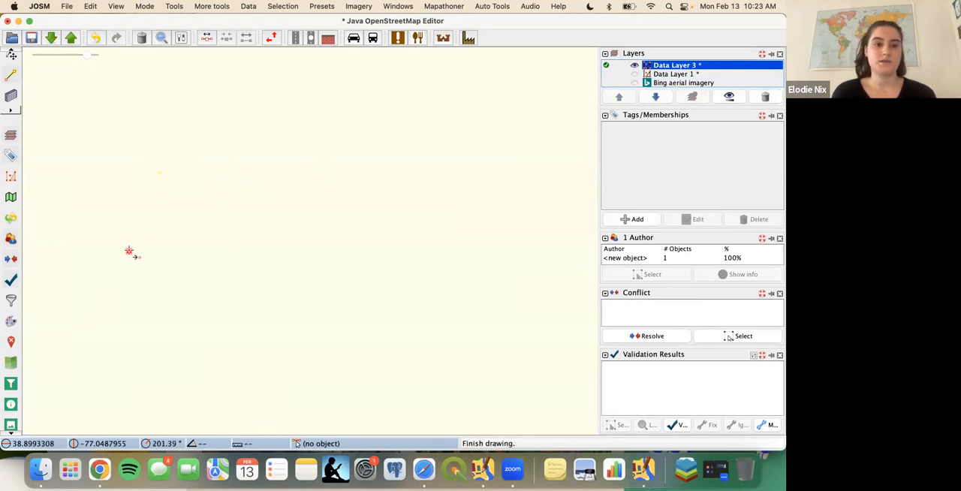
left_click(187, 232)
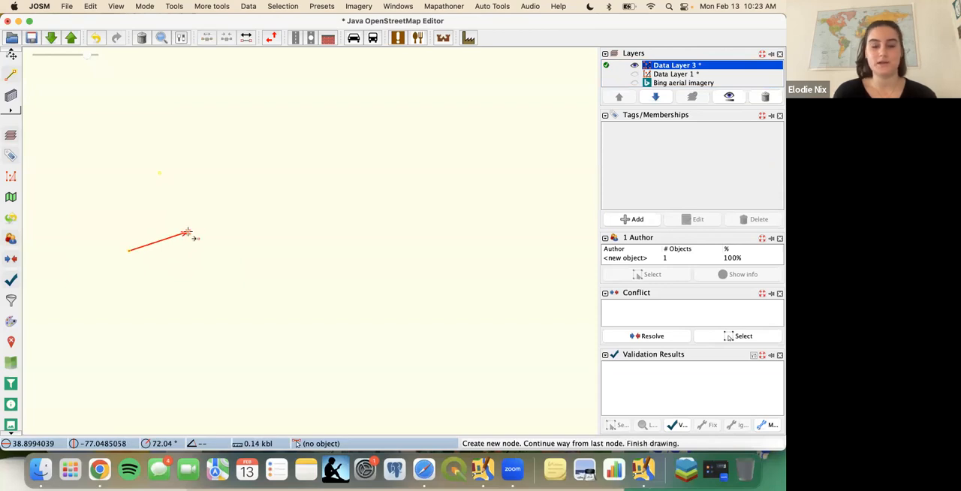
left_click(246, 224)
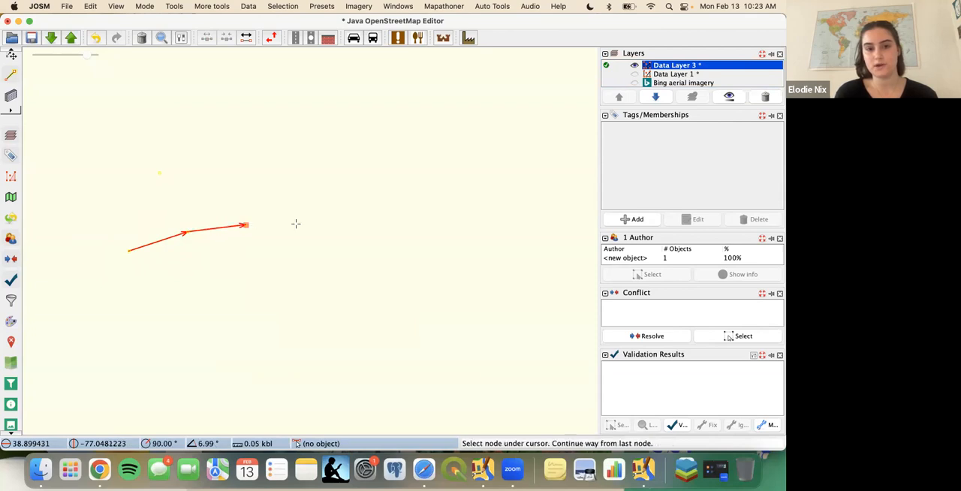
left_click(309, 224)
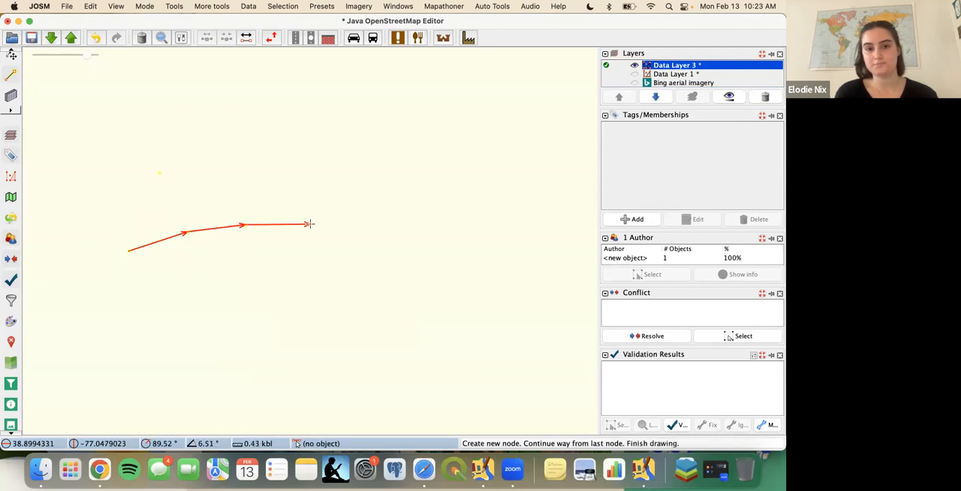
left_click(365, 208)
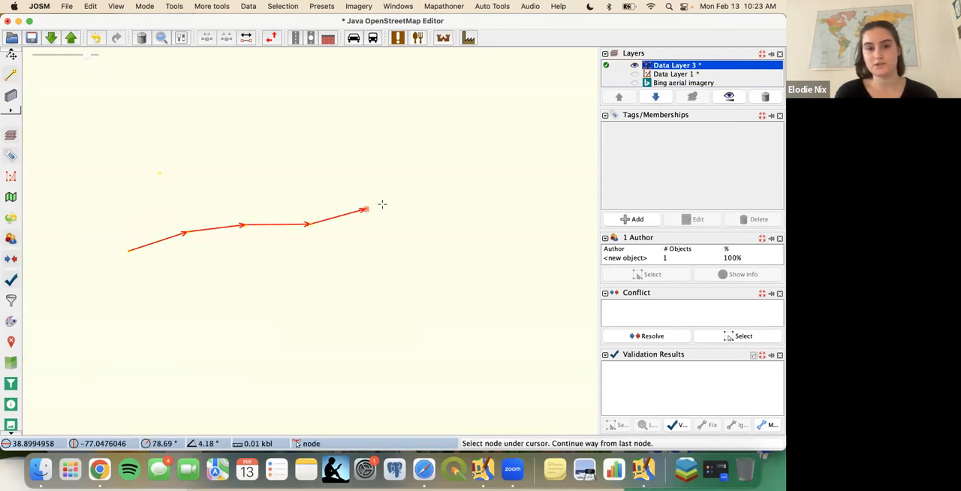
left_click(421, 194)
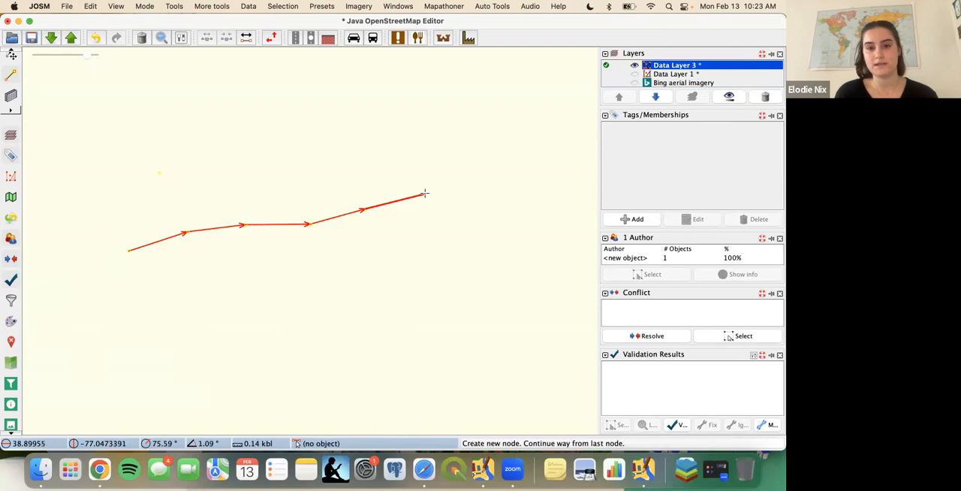
left_click(490, 169)
left_click(490, 169)
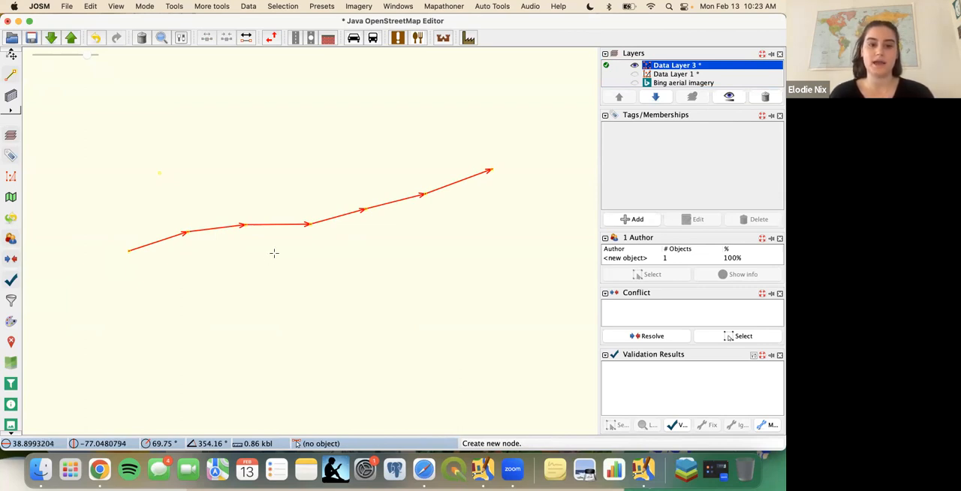
- Draw a second, shorter open way of four nodes, about 0.35 kbl long, below the first one and return to selection mode
left_click(251, 278)
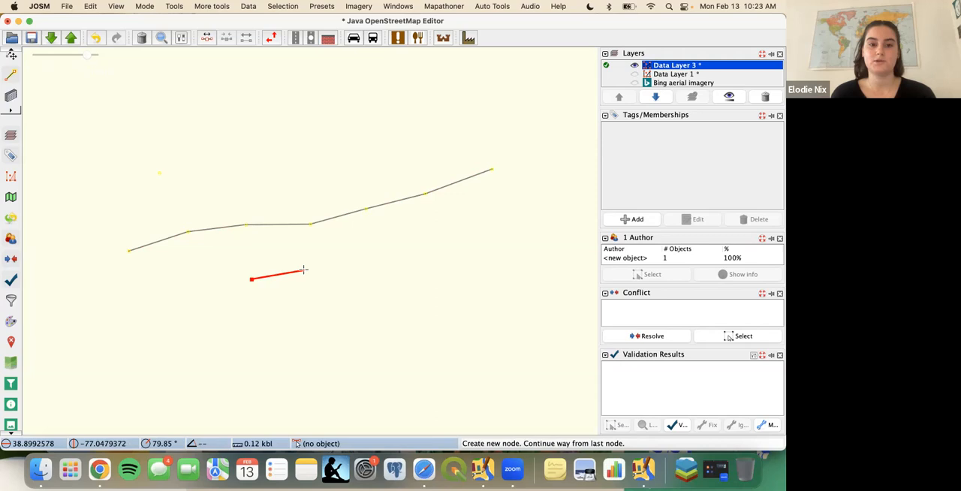
left_click(347, 267)
left_click(409, 261)
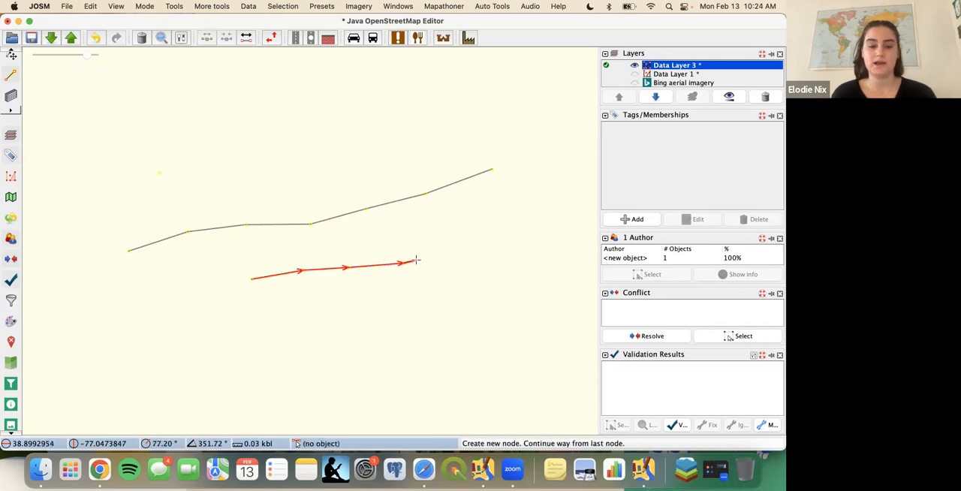
key("s")
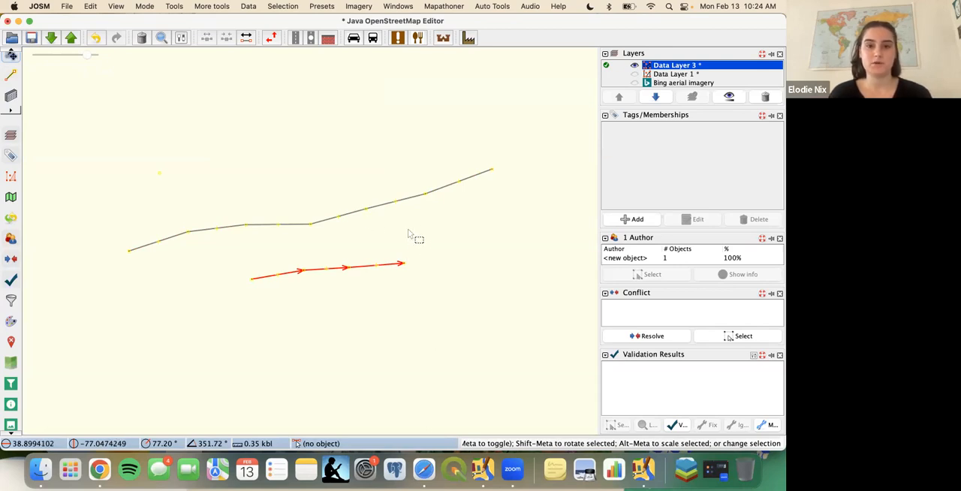
- Select the longer seven-node way and move it slightly down and to the west
left_click(383, 206)
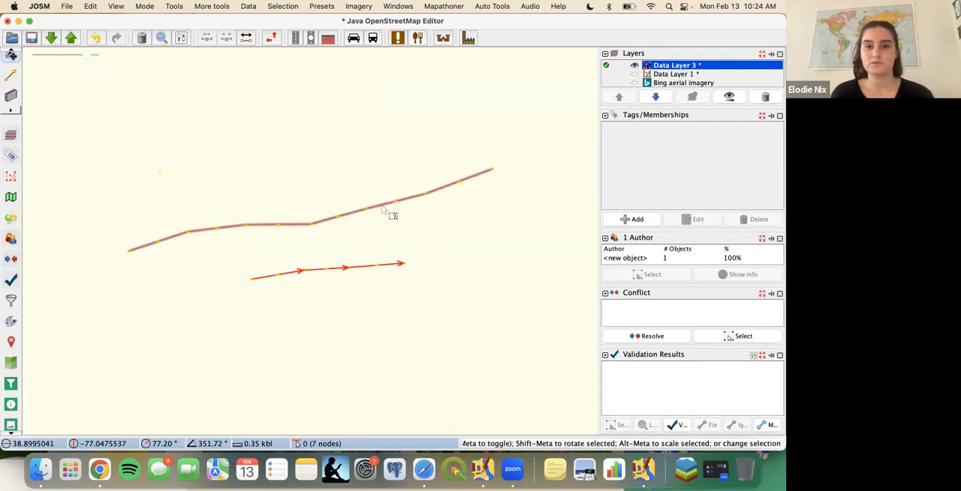
left_click(380, 209)
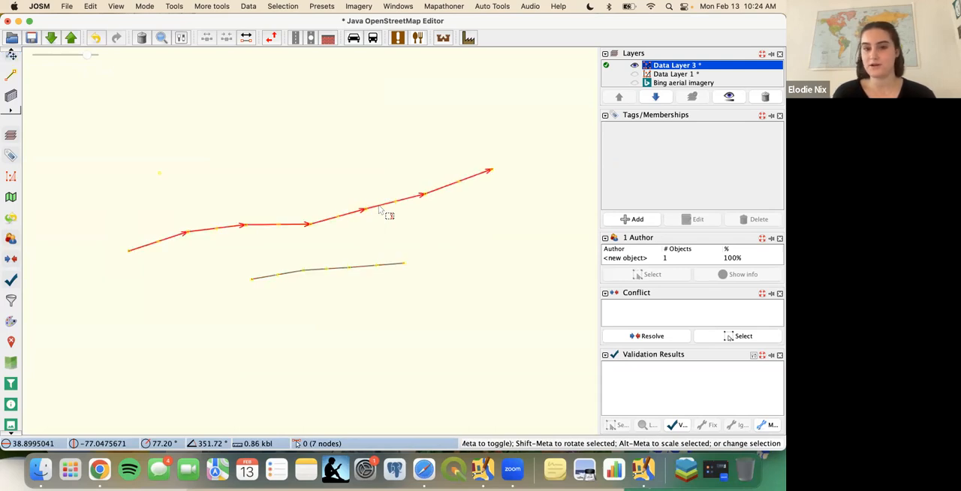
mouse_move(387, 214)
left_mouse_down()
mouse_move(382, 193)
mouse_move(386, 221)
mouse_move(375, 199)
mouse_move(374, 212)
left_mouse_up()
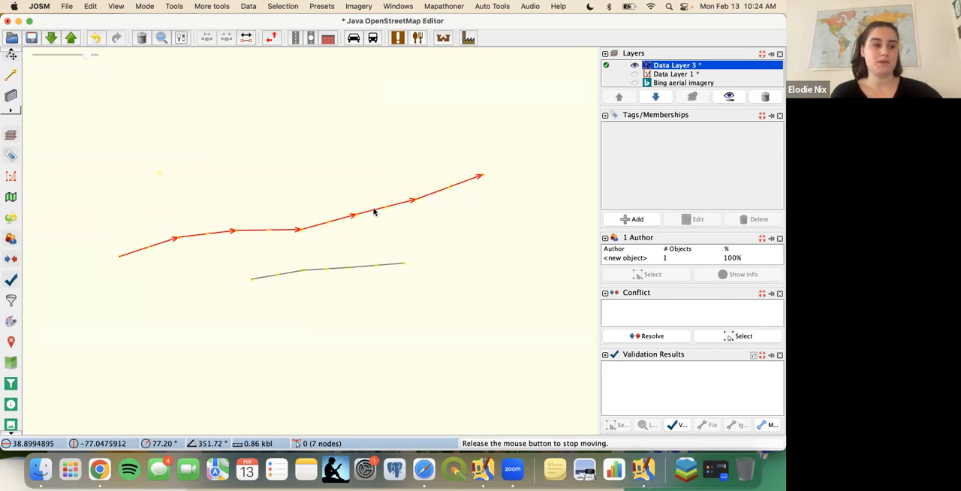
left_click_drag(375, 211, 381, 217)
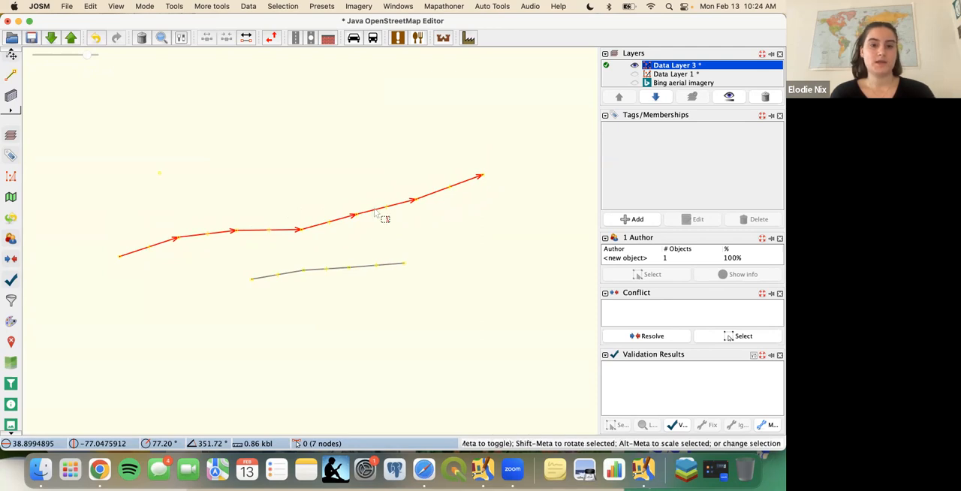
- Show the Bing aerial imagery beneath the drawn ways and move the seven-node way slightly up and to the east
left_click(633, 85)
left_click(634, 84)
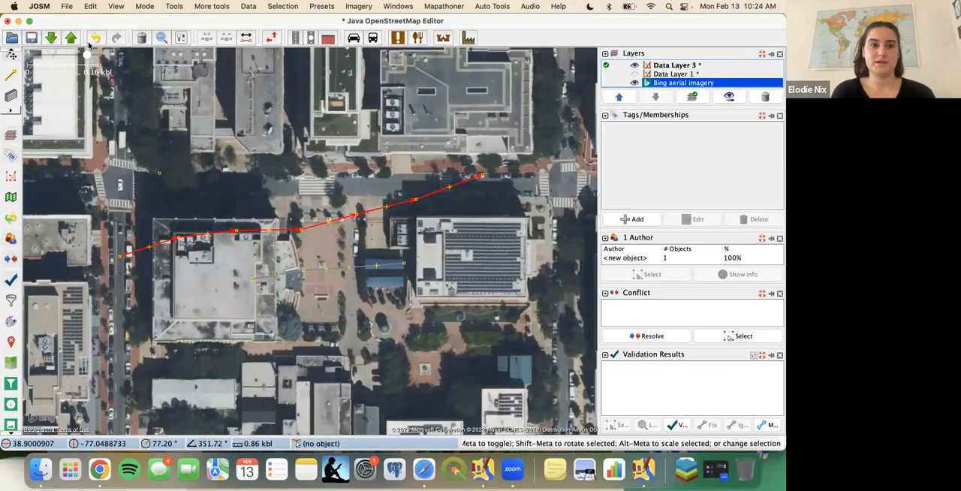
left_click_drag(256, 234, 260, 232)
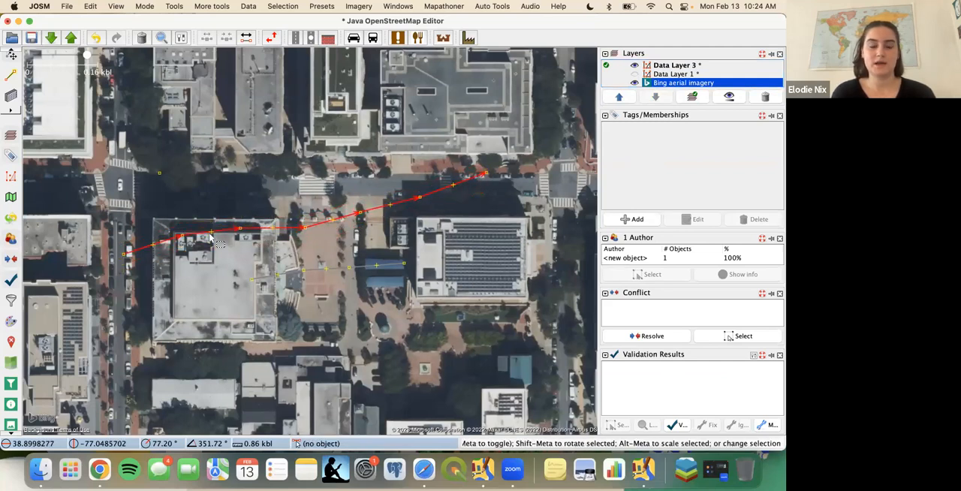
- Delete the seven-node way, the shorter four-node way and the standalone node from Data Layer 3
key("Escape")
left_click(257, 233)
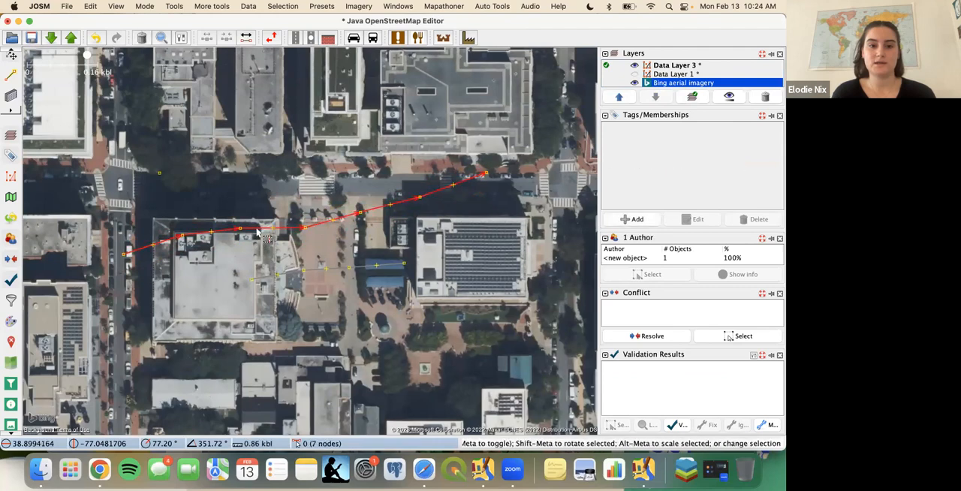
left_click(141, 37)
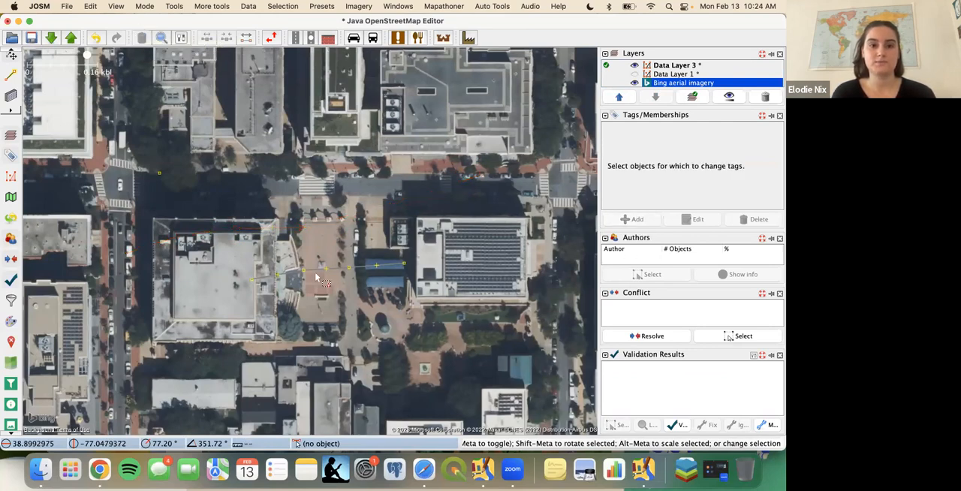
left_click(289, 272)
left_click(140, 37)
left_click(158, 172)
left_click(141, 37)
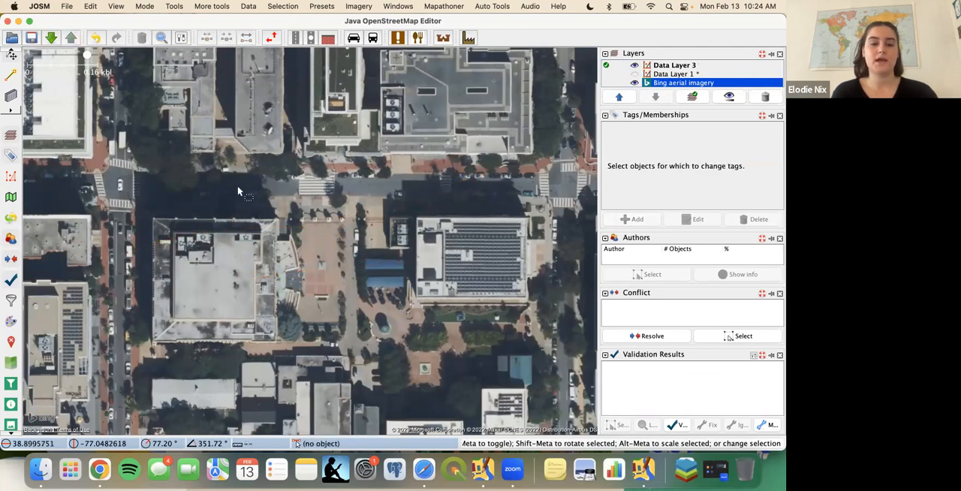
- Draw an open way of five nodes, about 1.02 kbl long, along the east-west street between the two intersections and return to selection mode
left_click_drag(192, 222, 181, 232)
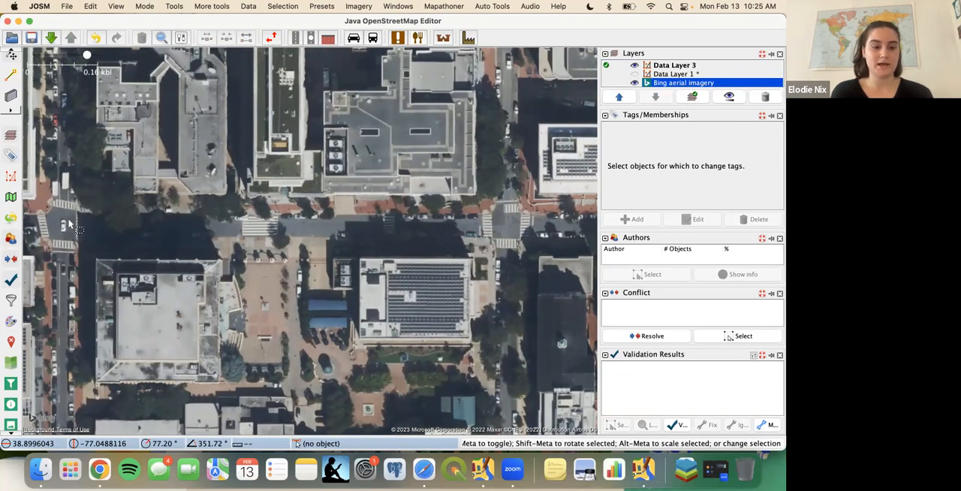
key("a")
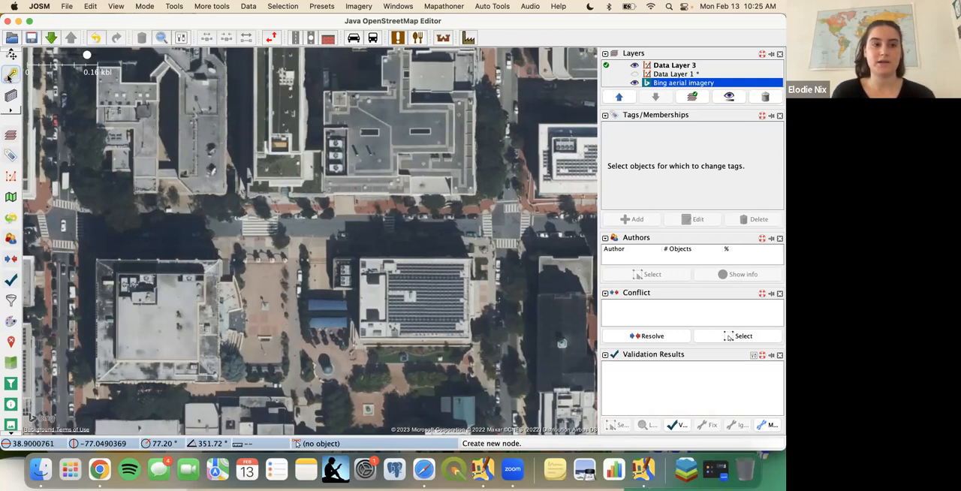
left_click(64, 223)
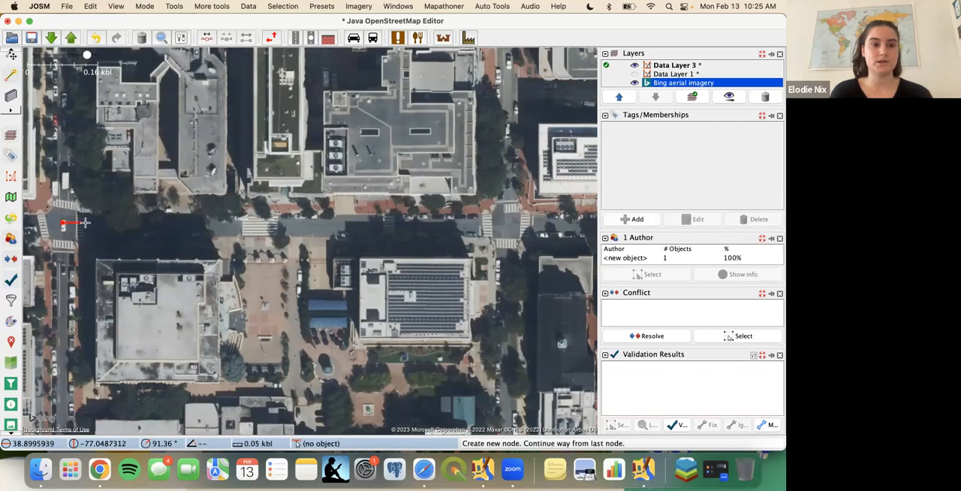
left_click(142, 224)
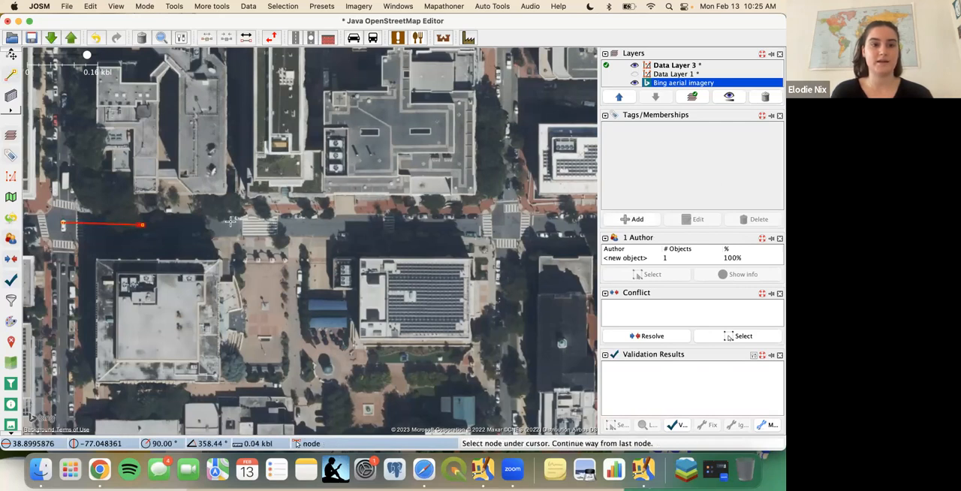
left_click(298, 224)
left_click(399, 227)
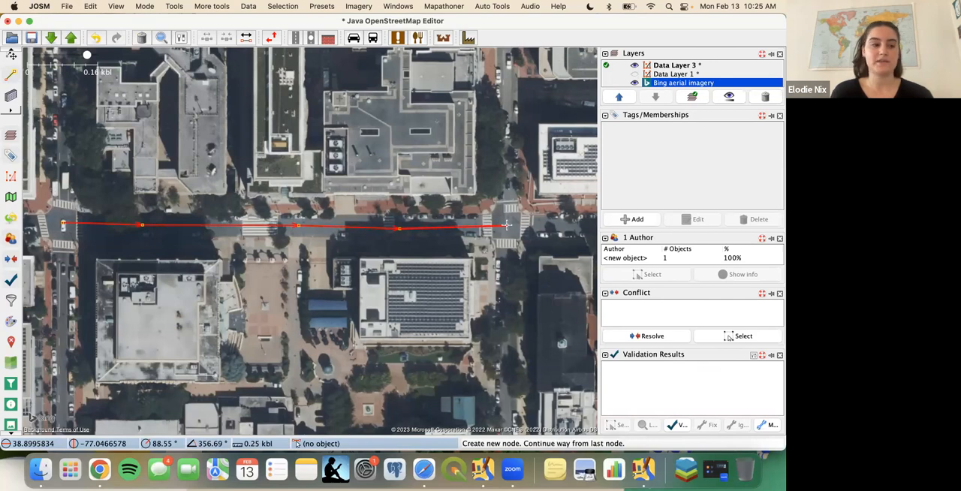
double_click(507, 224)
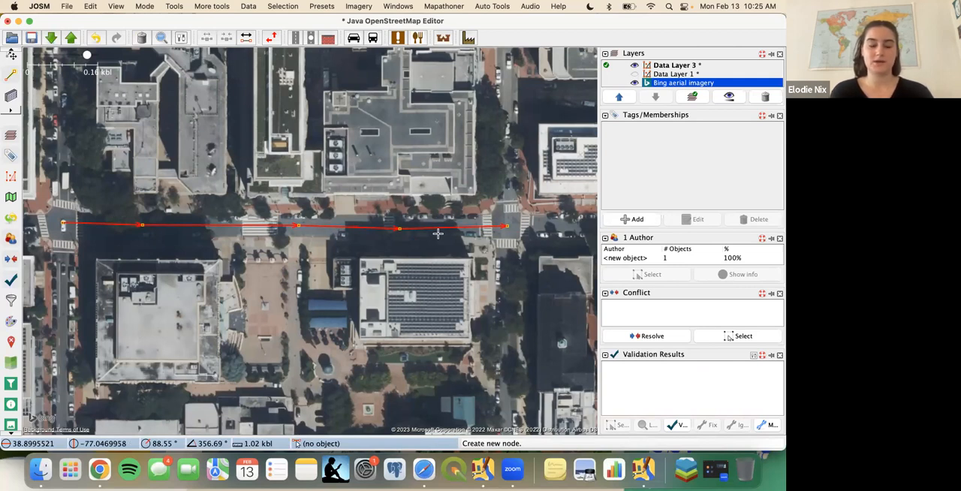
key("s")
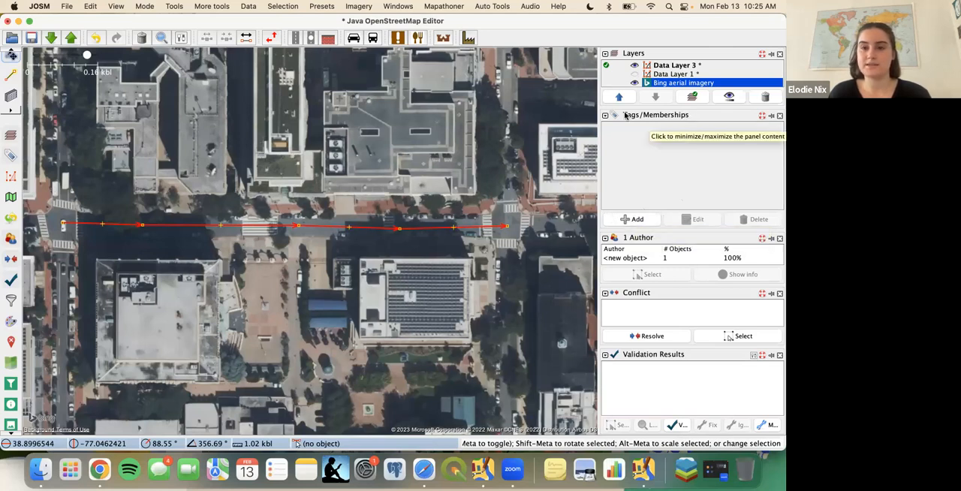
- Add the tag highway=unclassified to the new street way and deselect it
left_click(624, 220)
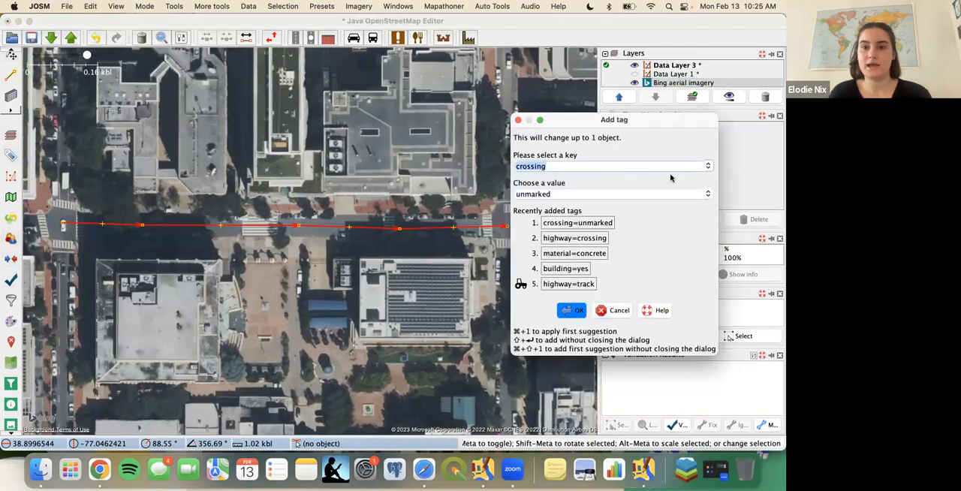
left_click(708, 167)
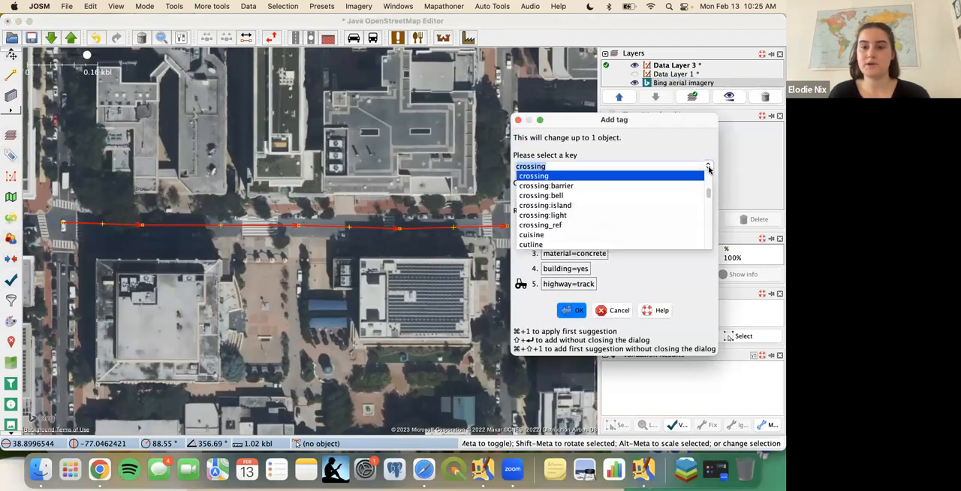
scroll(658, 204, "down", 2)
scroll(658, 204, "up", 6)
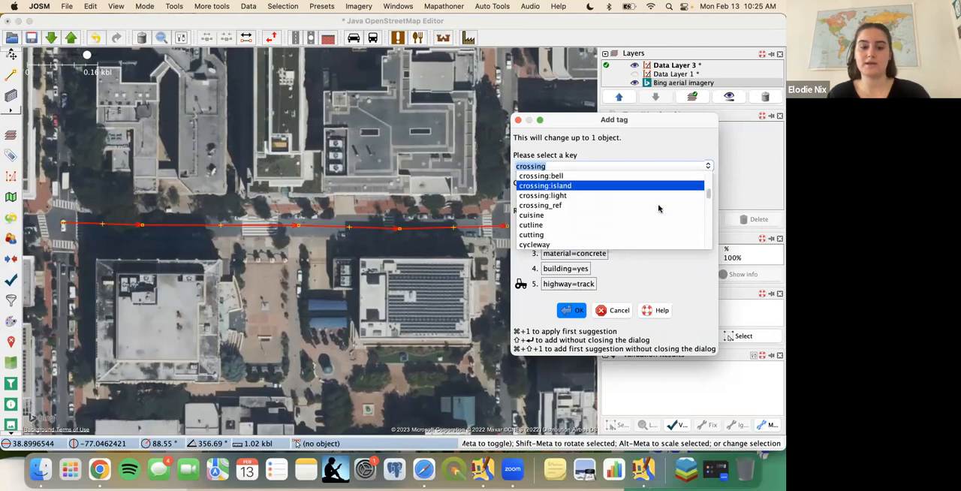
type("highway")
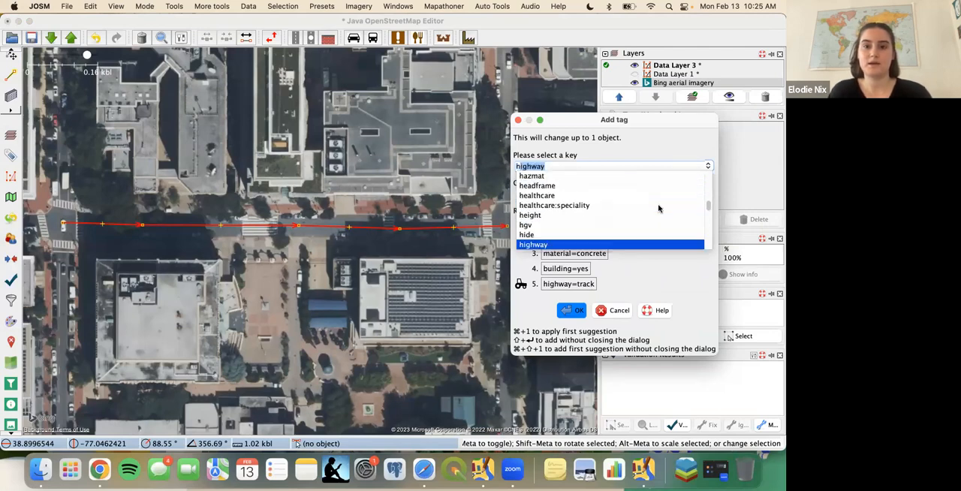
key("Return")
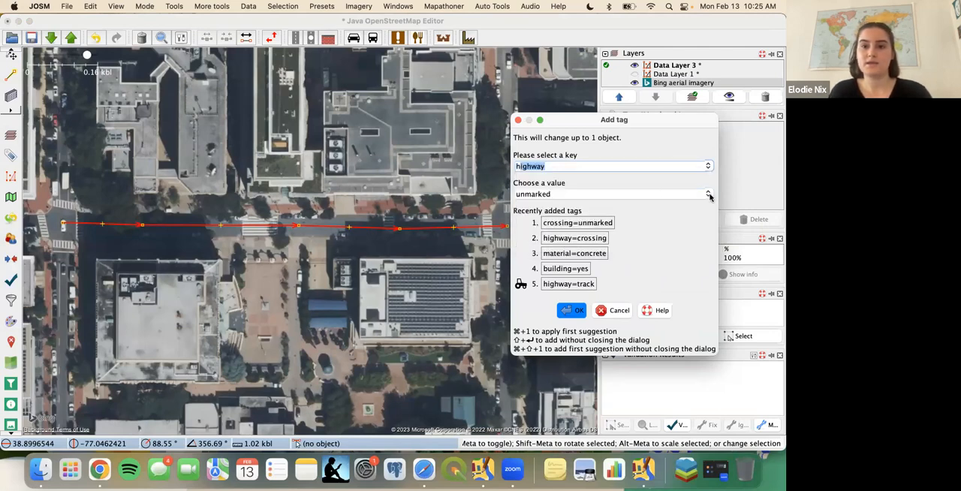
left_click(709, 195)
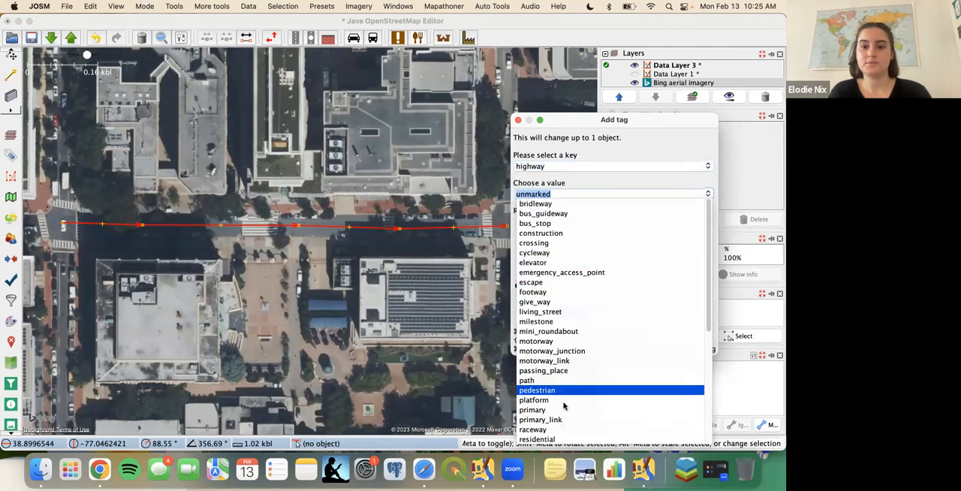
type("un")
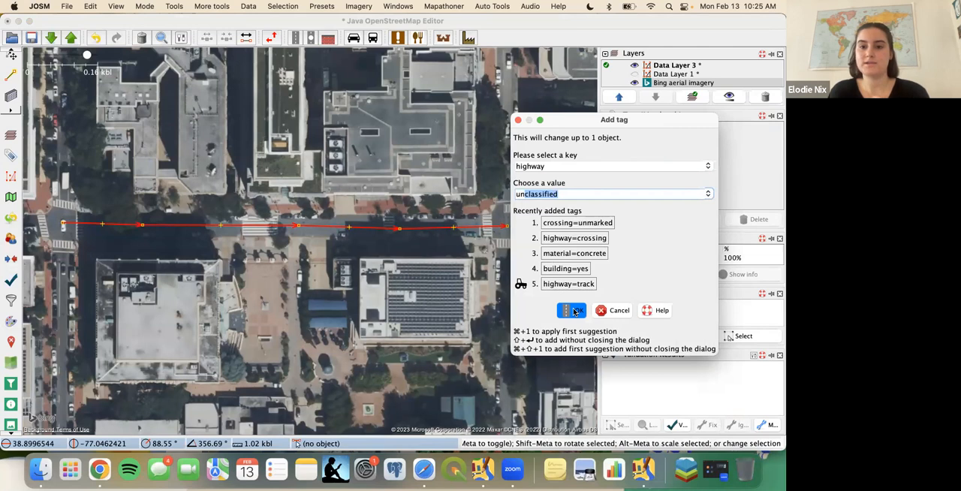
left_click(574, 310)
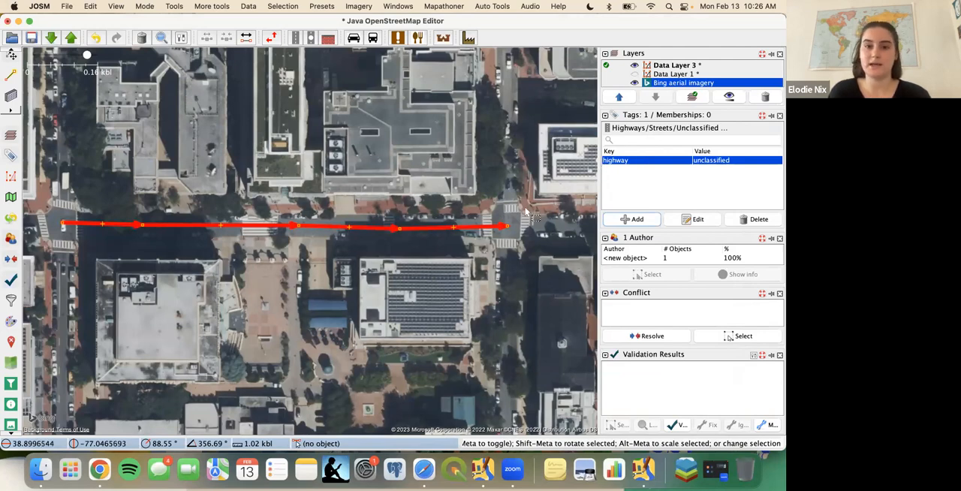
left_click(527, 174)
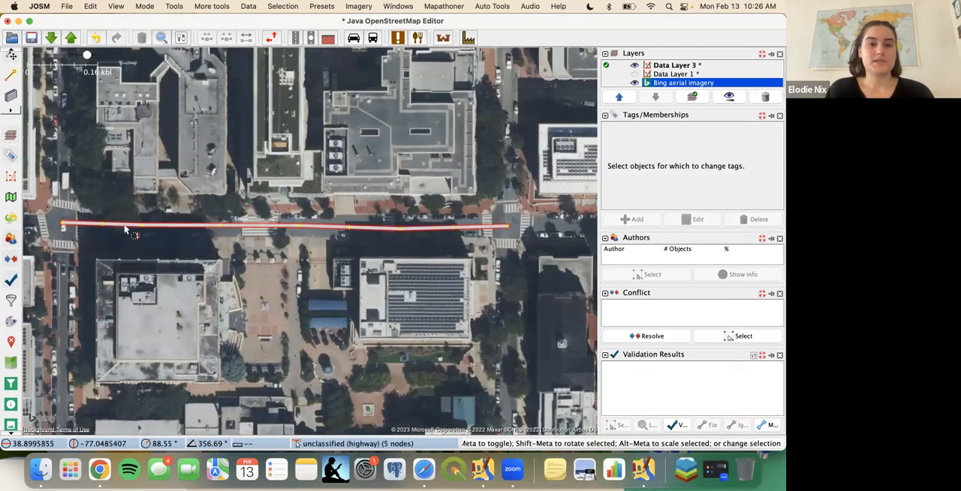
- Apply the Highways/Streets/Primary preset to the street way with Lanes set to 2, then clear the selection
left_click(173, 225)
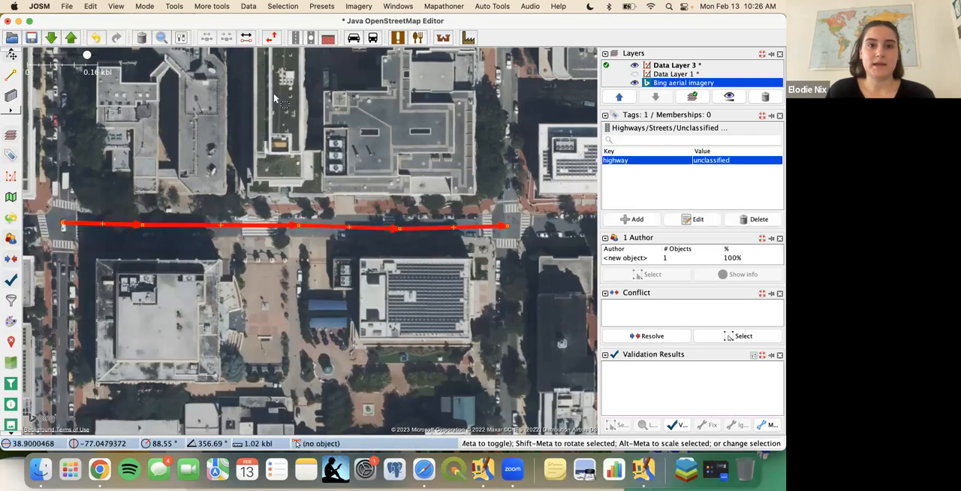
left_click(323, 6)
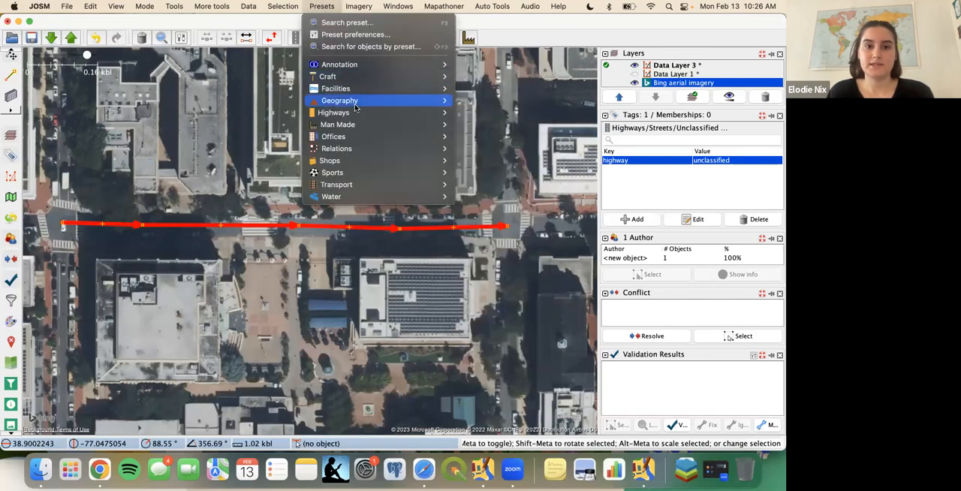
mouse_move(361, 112)
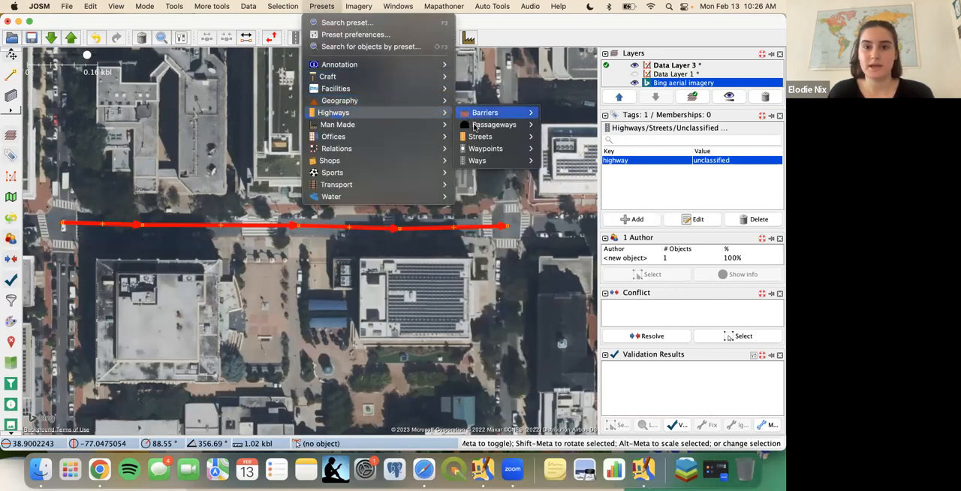
mouse_move(480, 138)
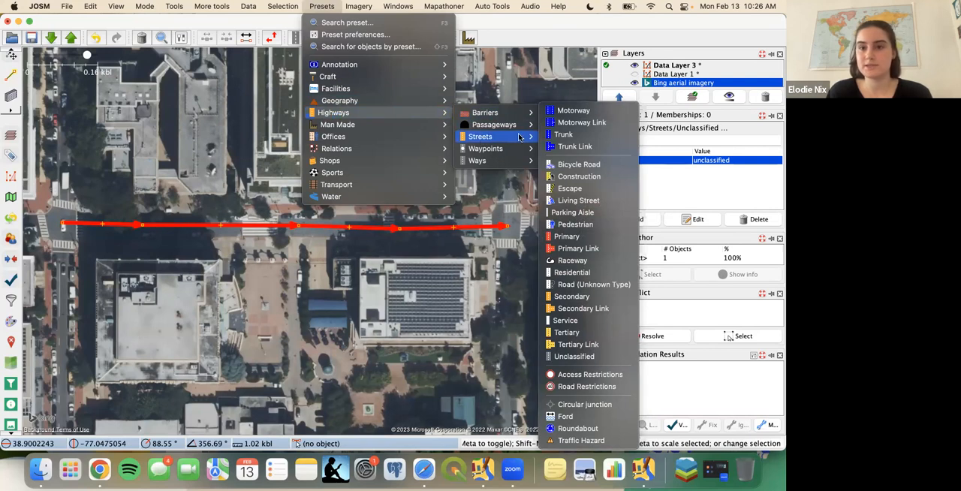
left_click(595, 237)
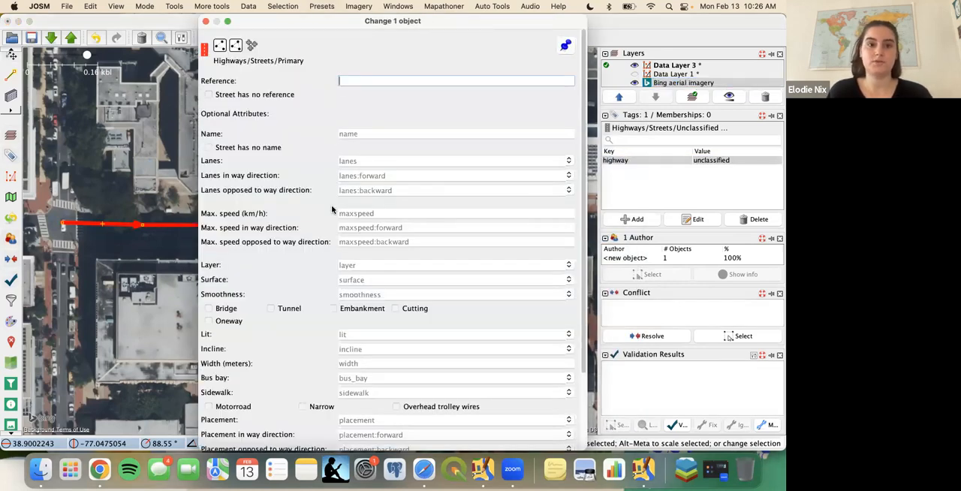
scroll(333, 210, "down", 5)
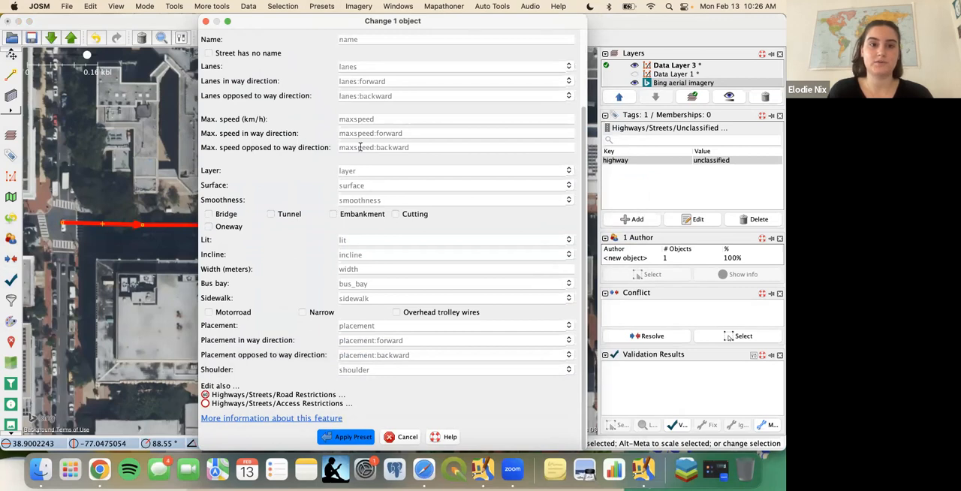
left_click(370, 68)
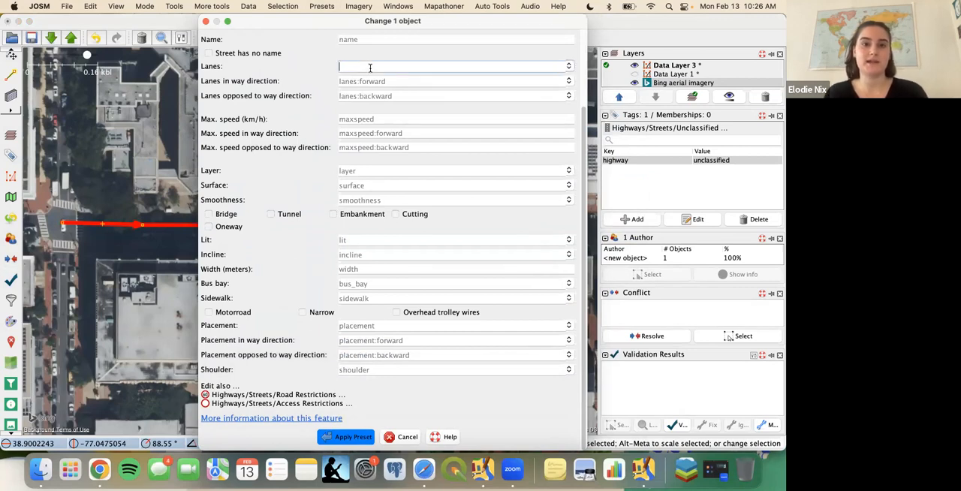
type("2")
left_click(365, 81)
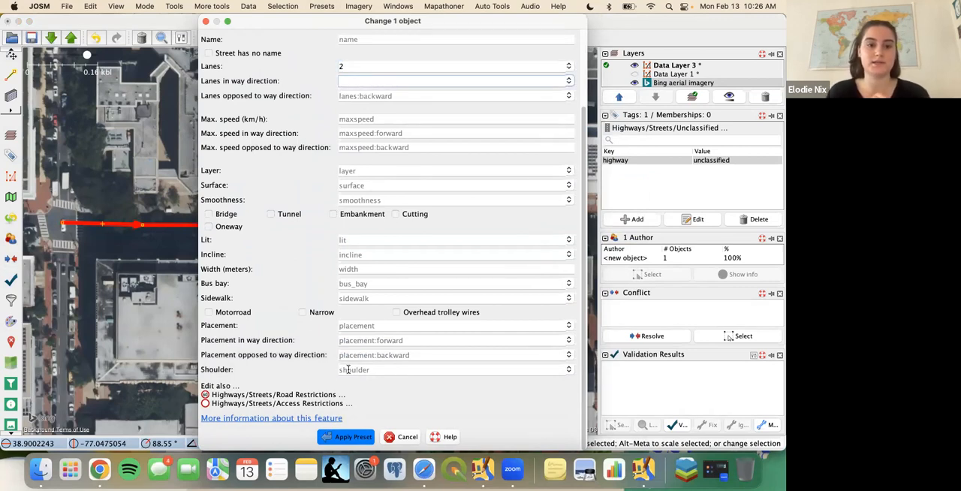
left_click(352, 436)
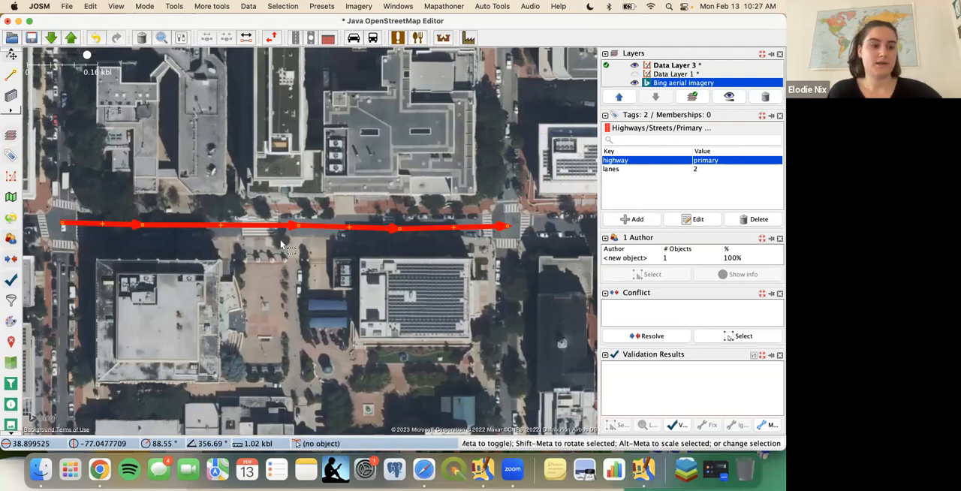
left_click(279, 207)
left_click(261, 228)
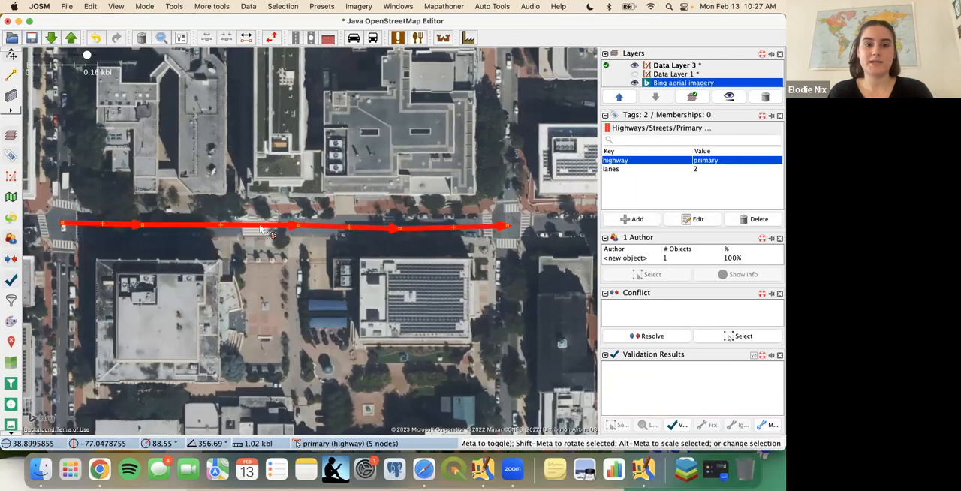
left_click(238, 278)
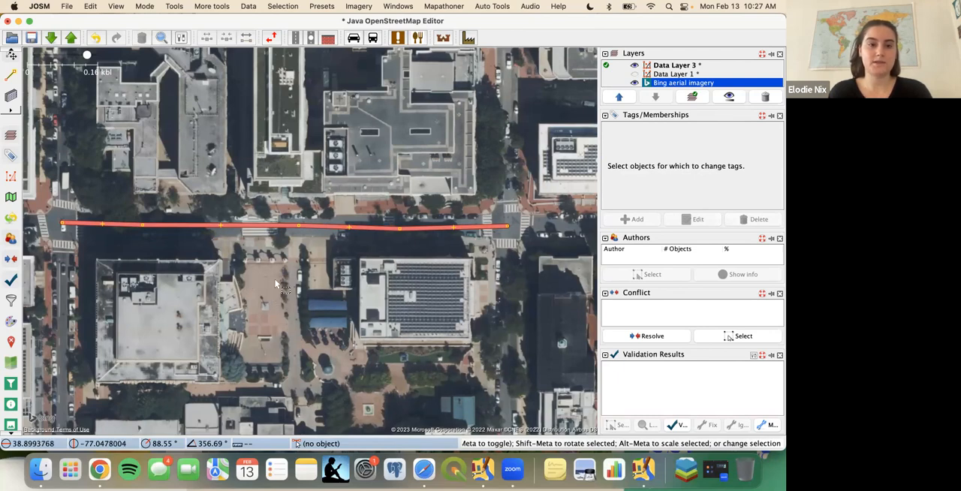
- Place a standalone node on the plaza south of the street, return to selection mode and select that node
key("a")
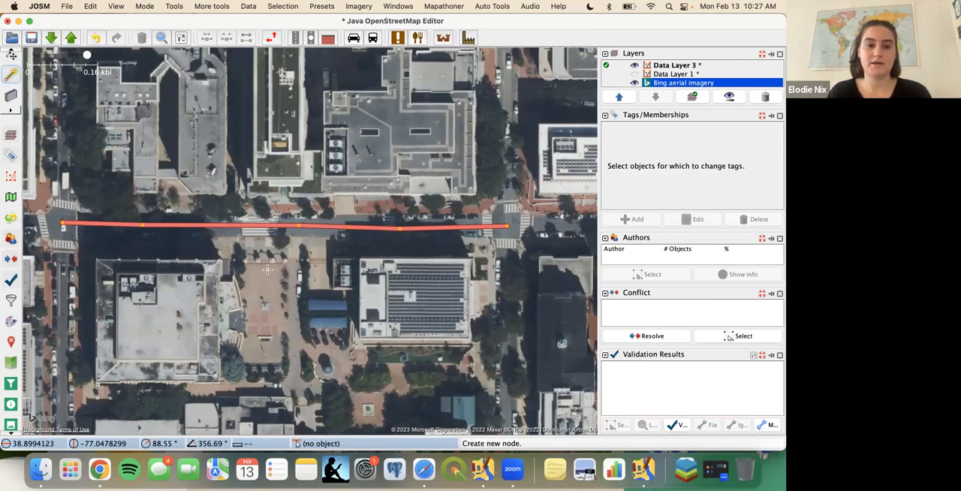
left_click(267, 268)
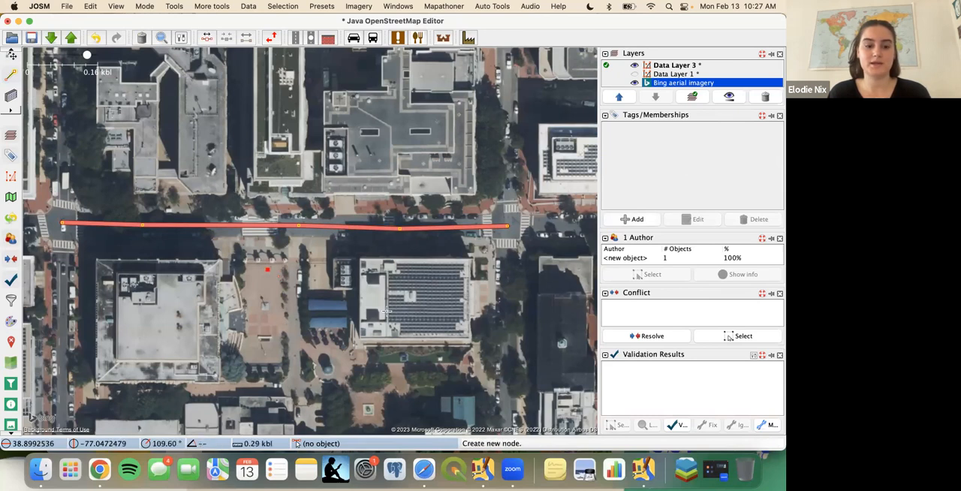
key("Escape")
left_click(278, 277)
left_click(267, 270)
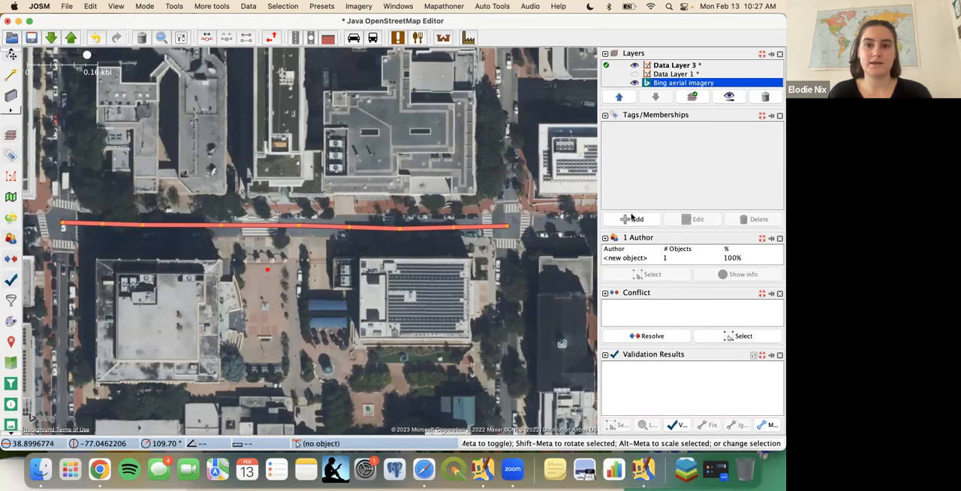
- Examine the Shops presets and the list of tag keys available for the standalone node without applying any
left_click(325, 7)
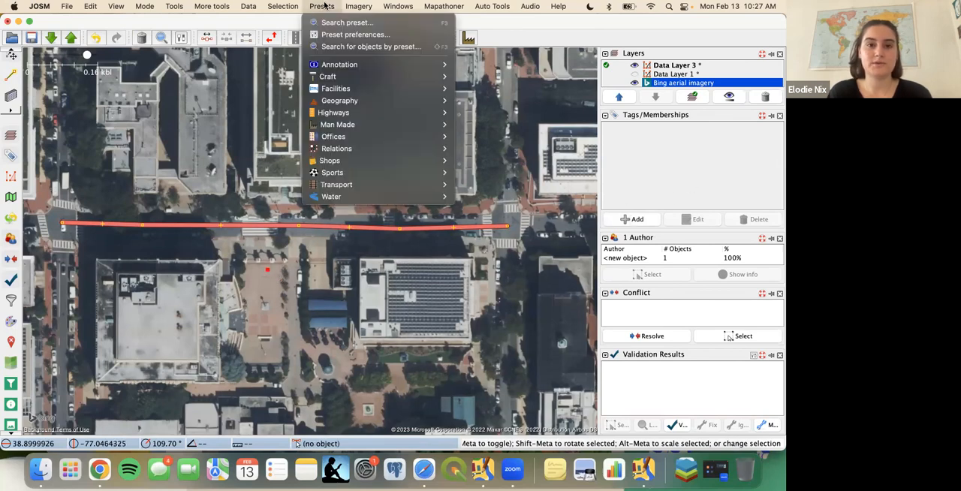
mouse_move(375, 140)
mouse_move(378, 162)
mouse_move(493, 166)
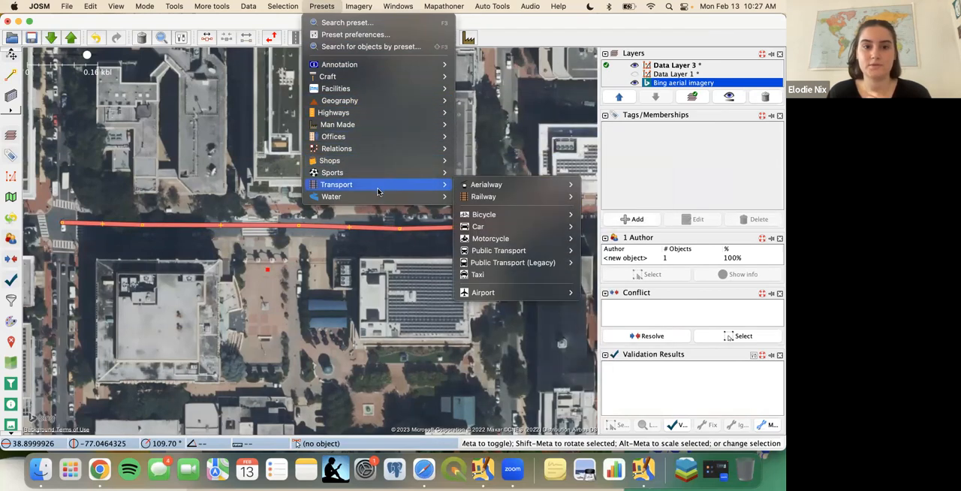
left_click(733, 185)
left_click(640, 217)
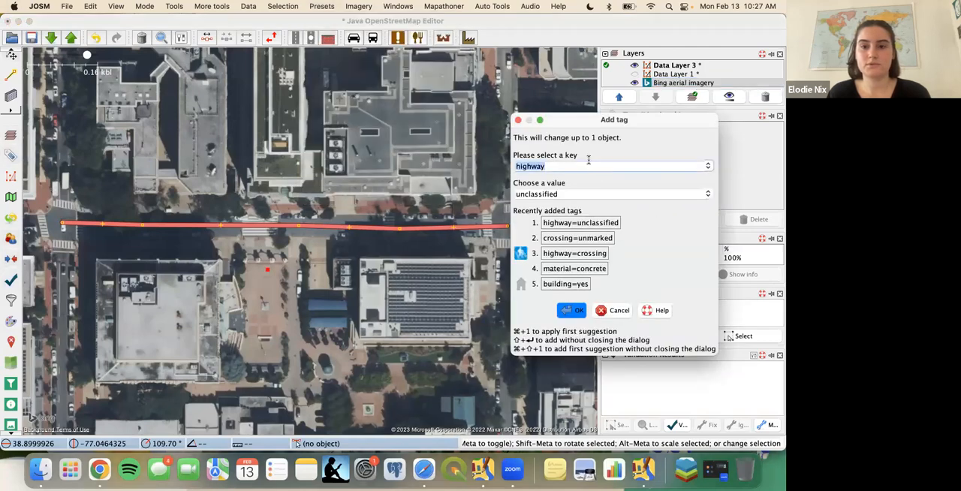
left_click(709, 167)
scroll(629, 206, "down", 5)
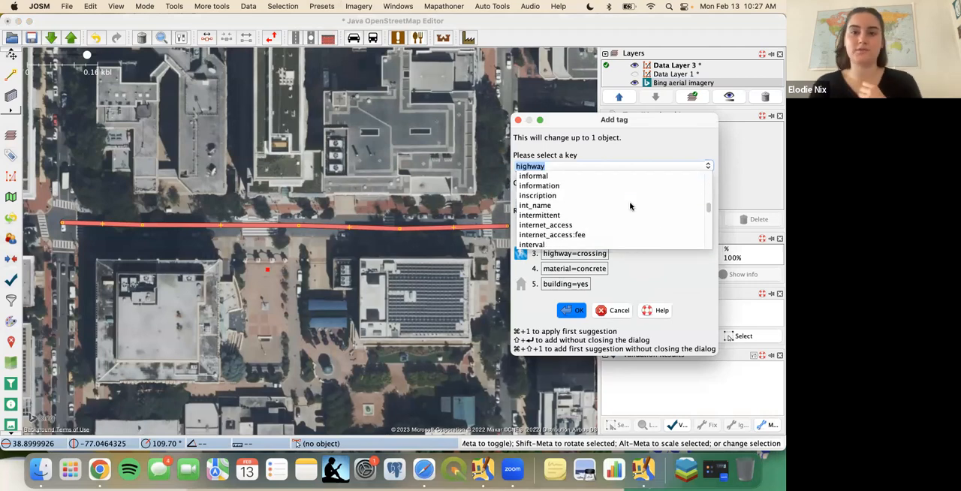
left_click(650, 284)
left_click(612, 310)
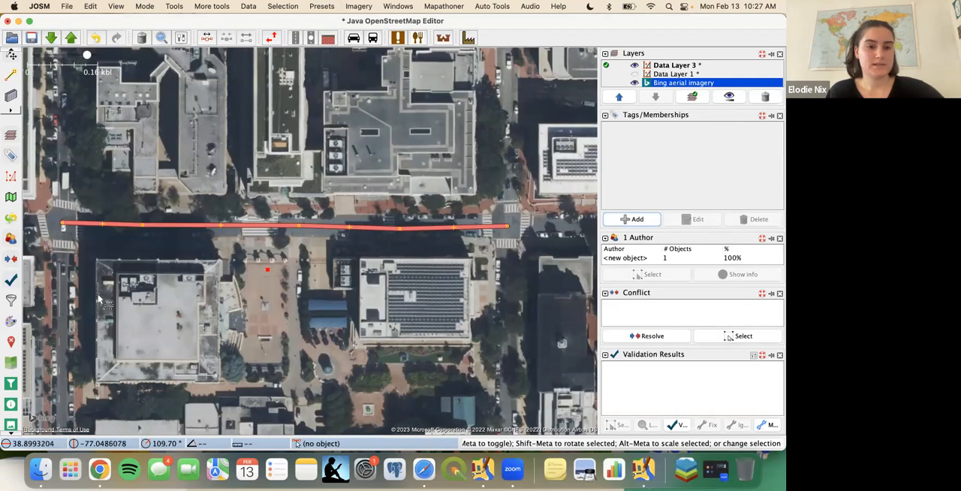
- Deselect the standalone node, switch to draw mode and return to selection mode
left_click(288, 234)
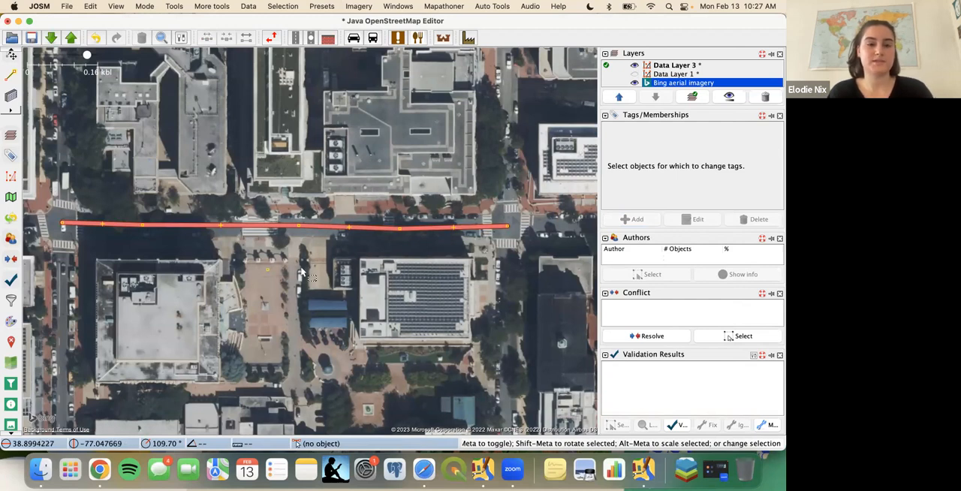
key("a")
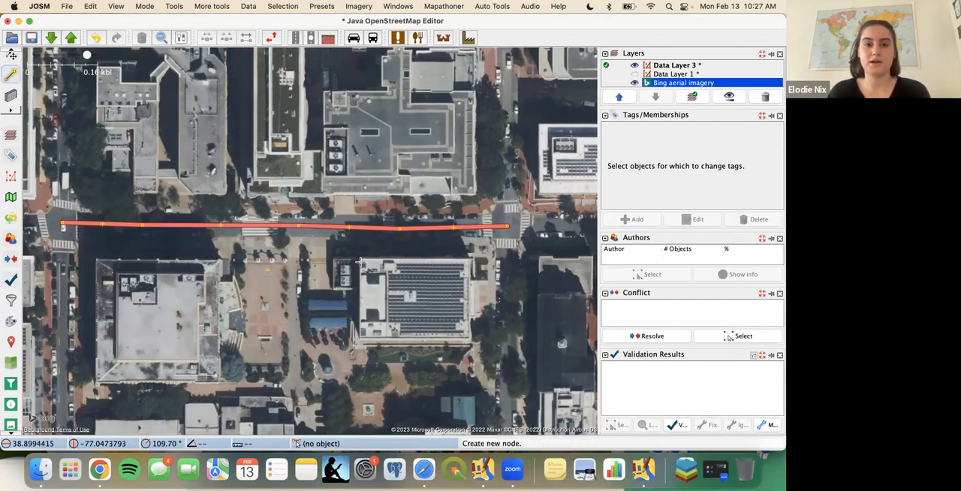
key("s")
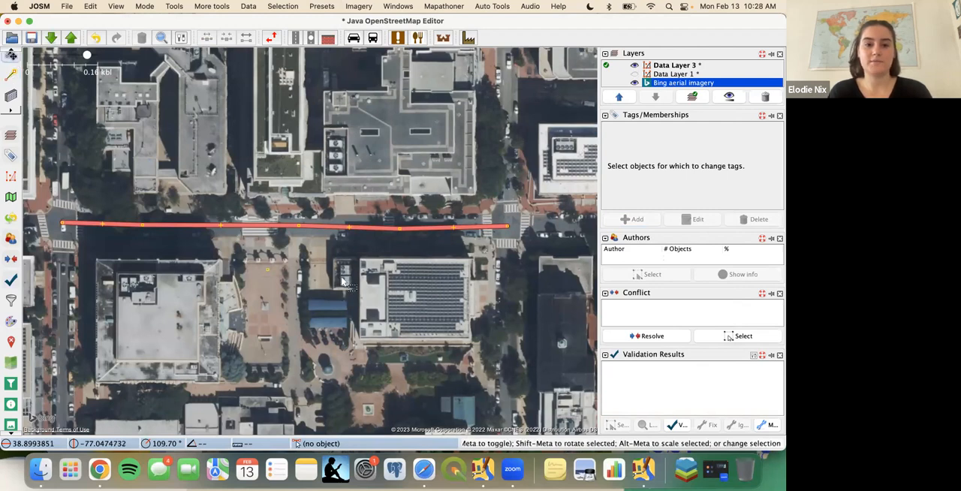
- Draw a closed eight-node area around the solar-roofed building south of the street and shift the whole shape slightly southwest
key("a")
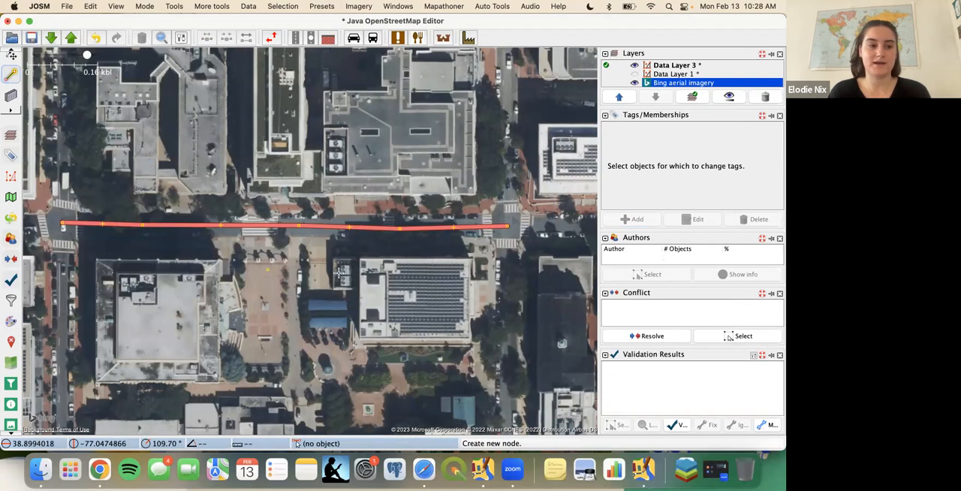
left_click(313, 304)
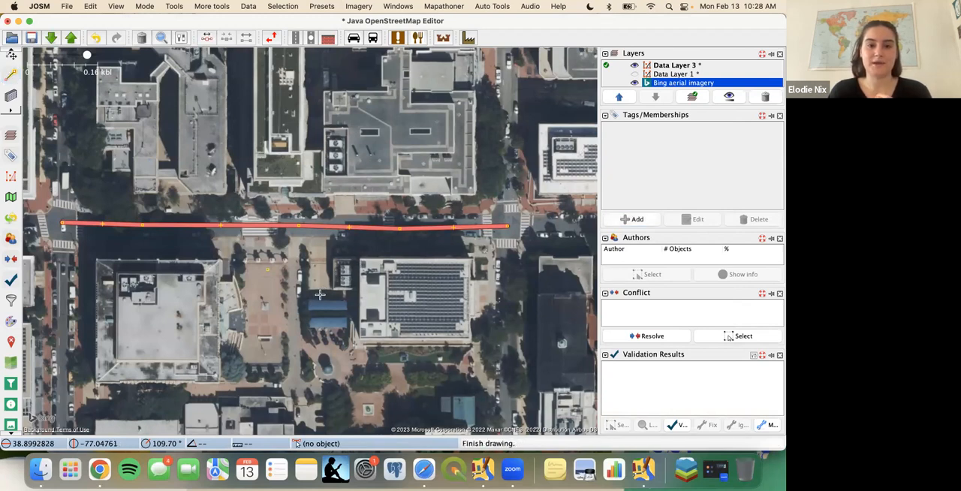
left_click(364, 254)
left_click(460, 248)
left_click(536, 295)
left_click(532, 368)
left_click(486, 397)
left_click(412, 388)
left_click(343, 350)
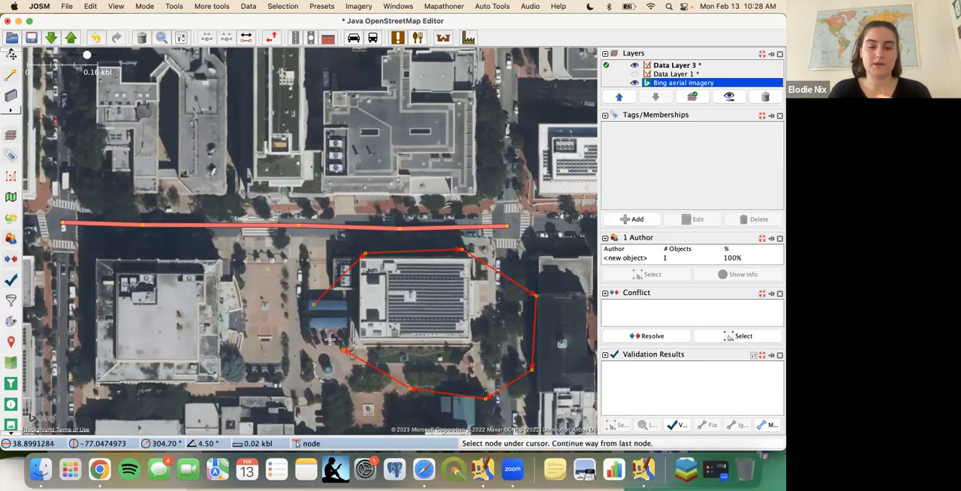
left_click(313, 303)
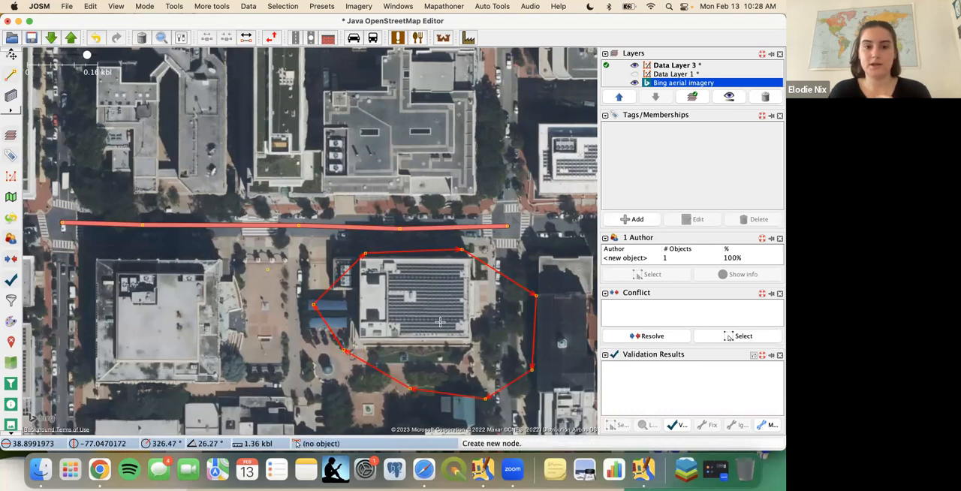
key("s")
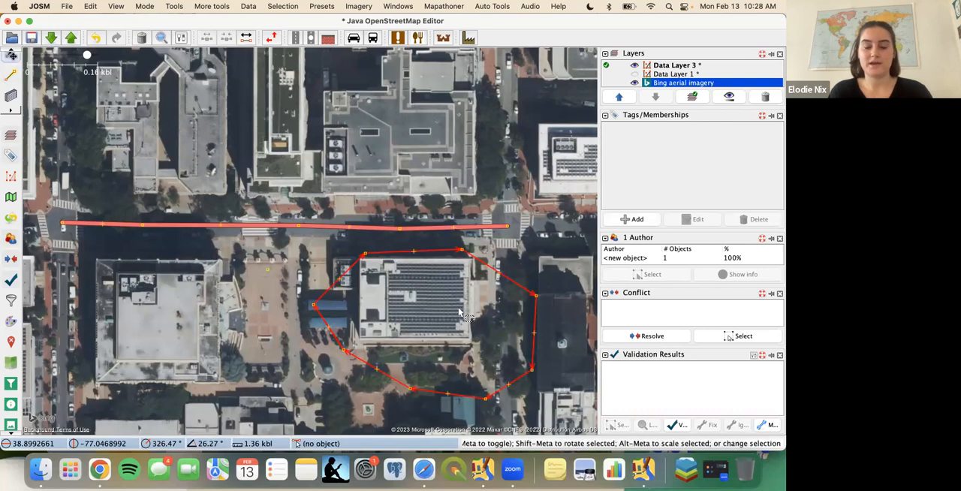
left_click_drag(446, 255, 411, 261)
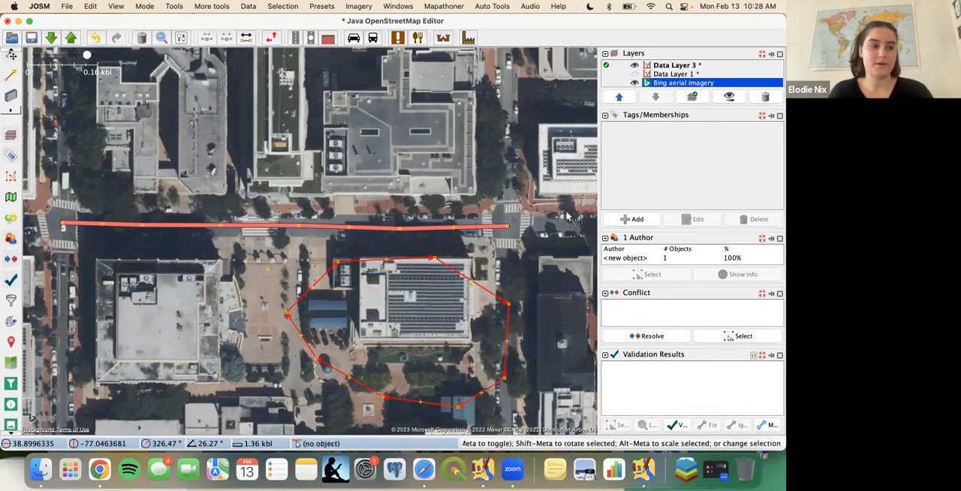
- Add the tag landuse=residential to the new area and deselect it
left_click(632, 220)
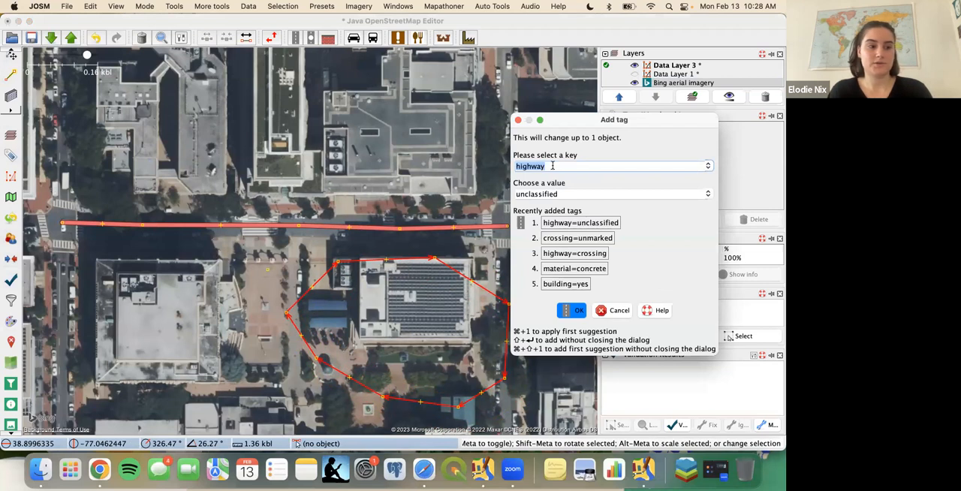
type("landuse")
left_click(556, 193)
type("res")
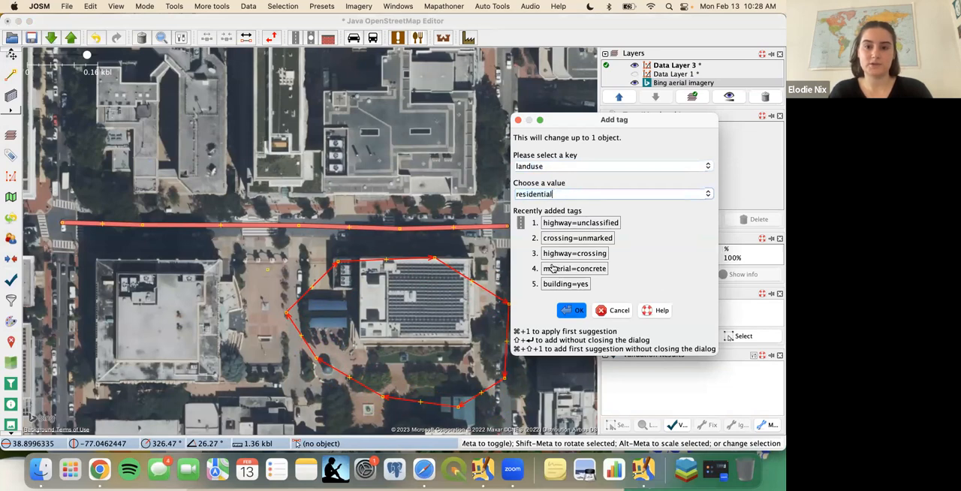
left_click(574, 314)
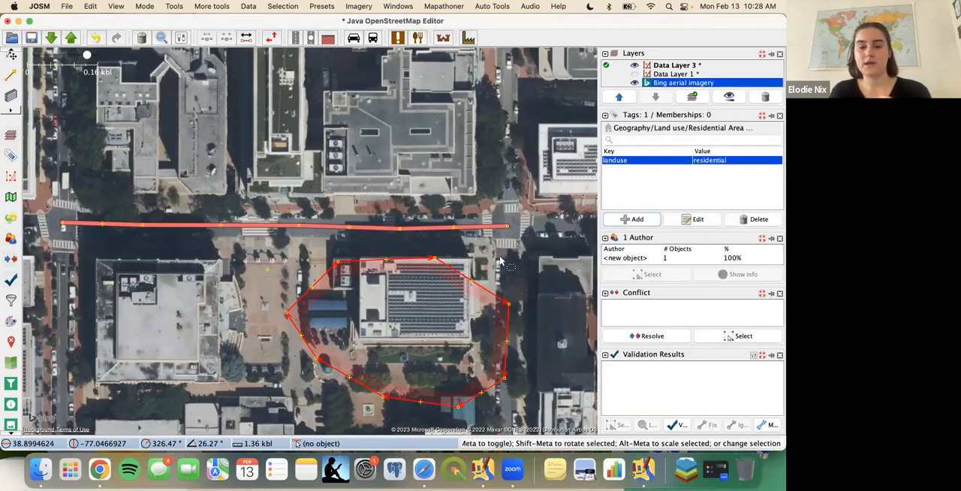
left_click_drag(477, 272, 536, 215)
left_click(182, 287)
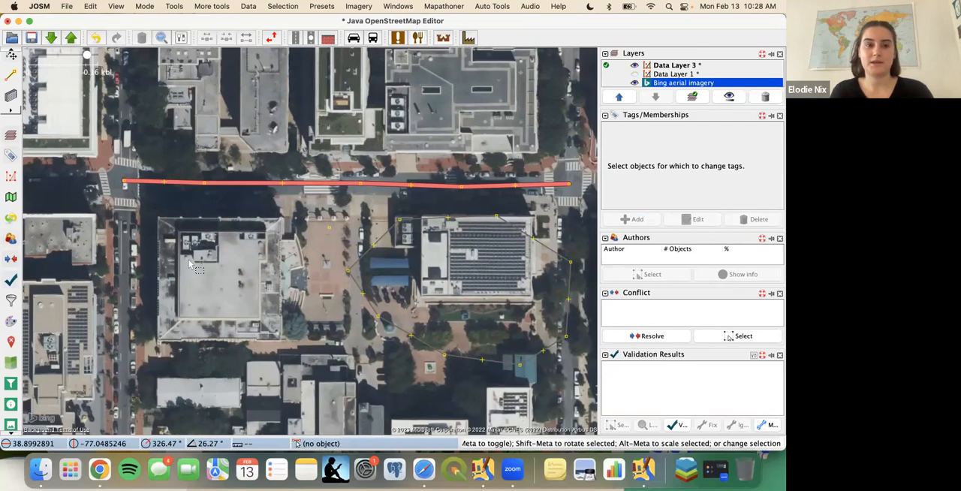
- Trace the square building west of the plaza as a closed four-node way along its roof edges, leaving it deselected in selection mode
key("a")
left_click(157, 218)
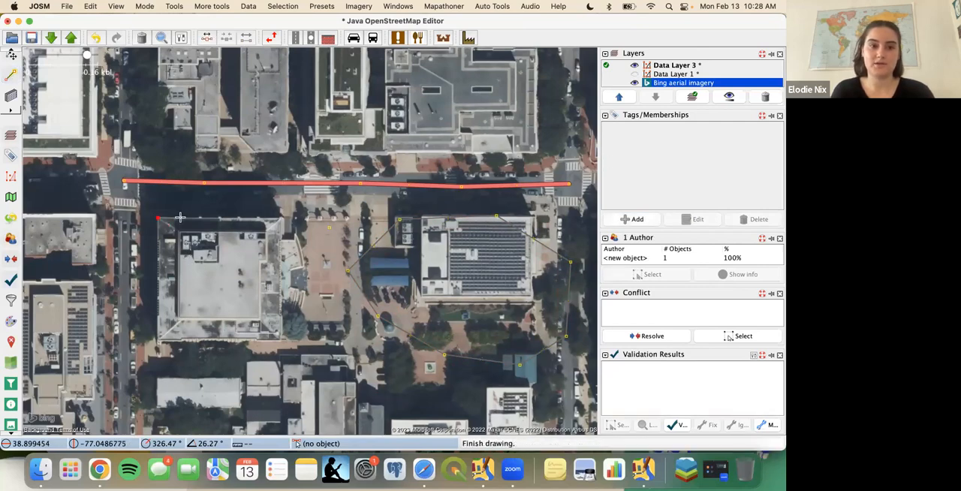
left_click(280, 218)
left_click(280, 340)
left_click(160, 340)
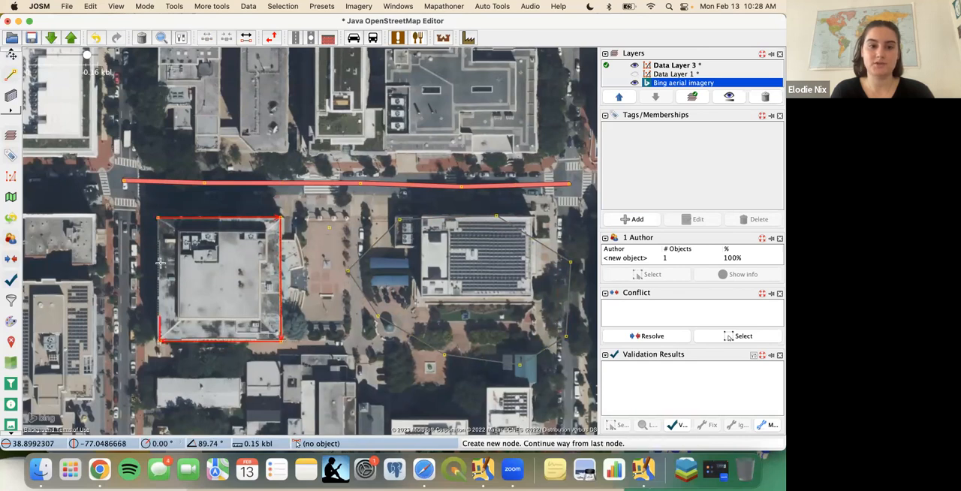
left_click(160, 219)
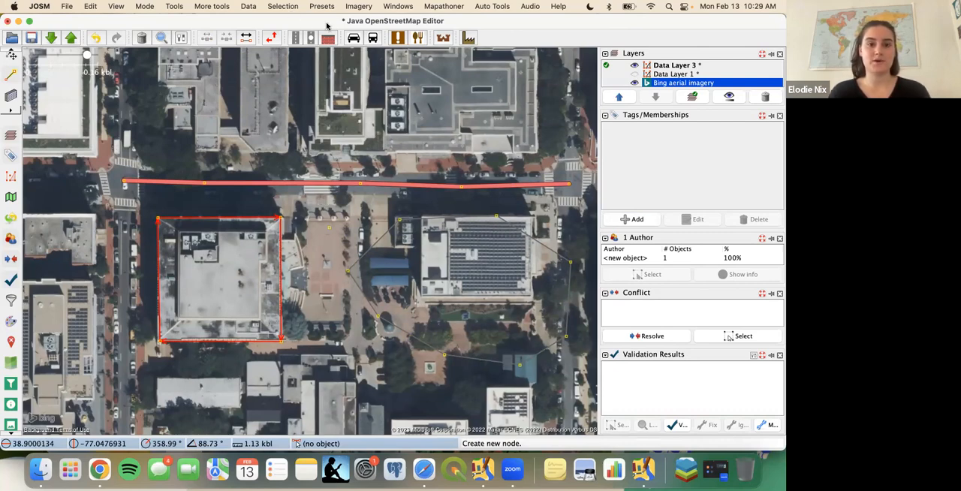
key("s")
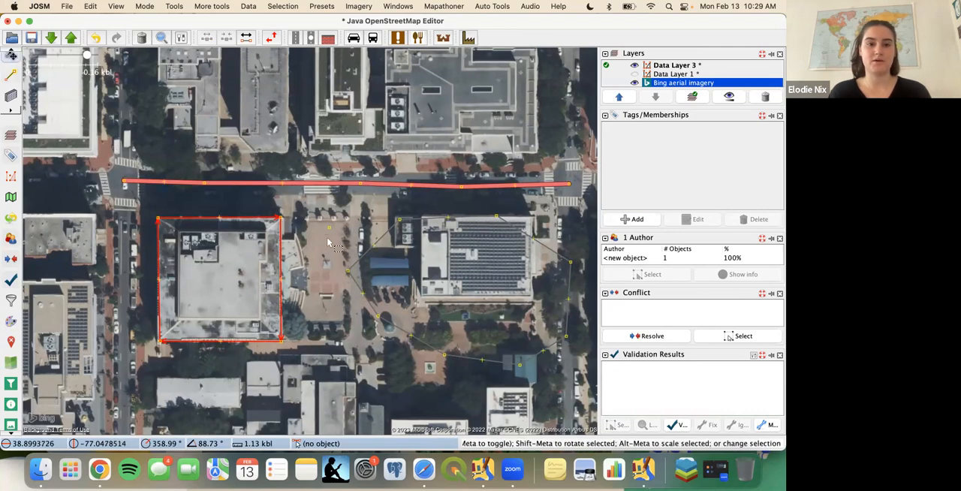
left_click(328, 237)
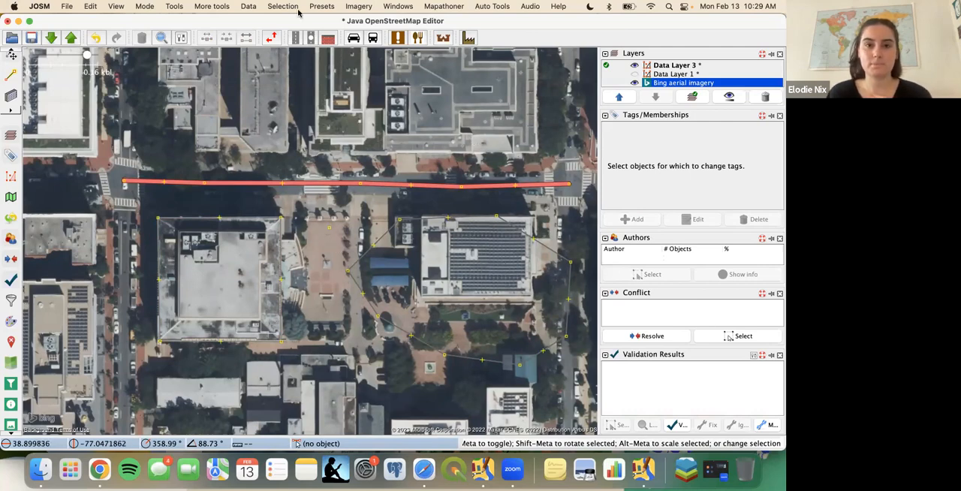
scroll(337, 170, "down", 20)
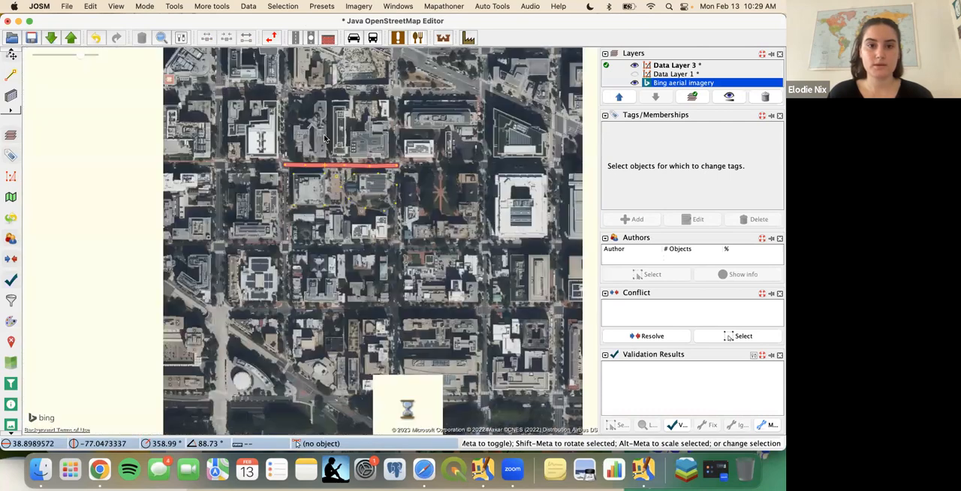
key("ctrl+Right")
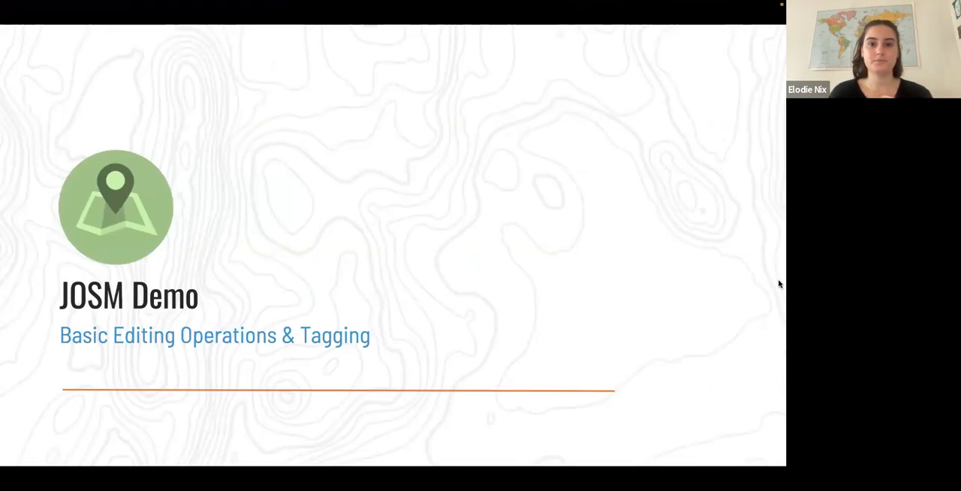
key("Right")
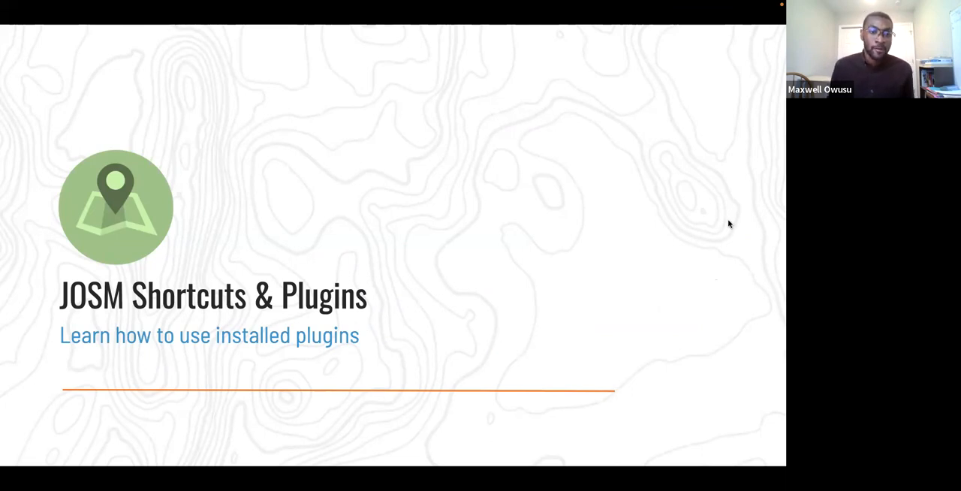
key("Right")
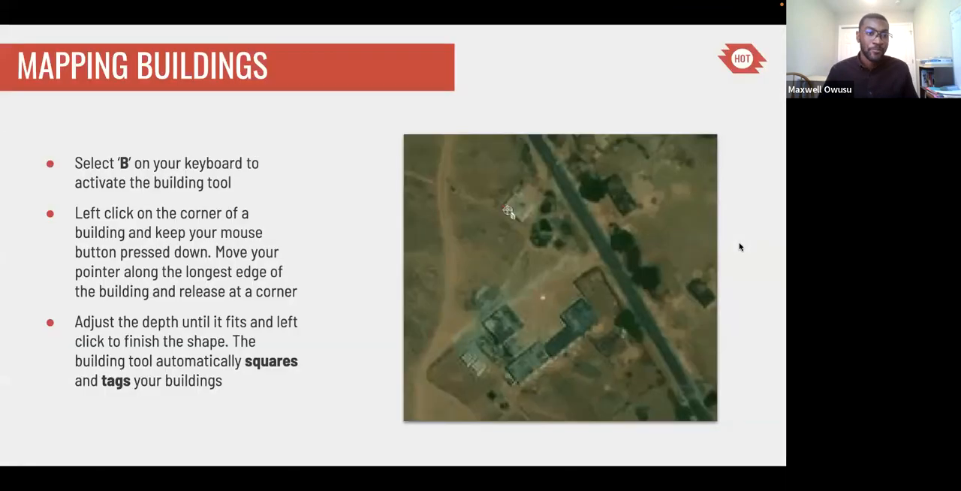
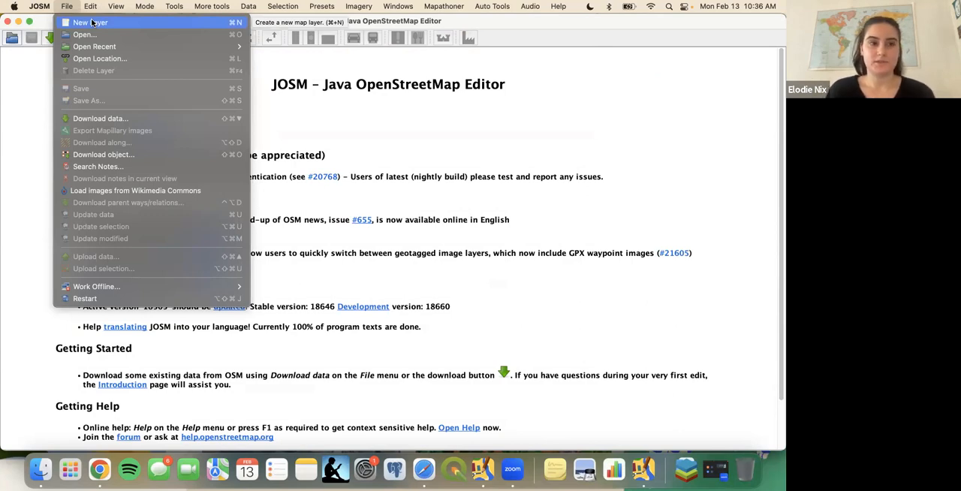
- Create a new empty data layer and draw a square building about 0.22 by 0.21 kbl with the building tool
key("Escape")
key("super+n")
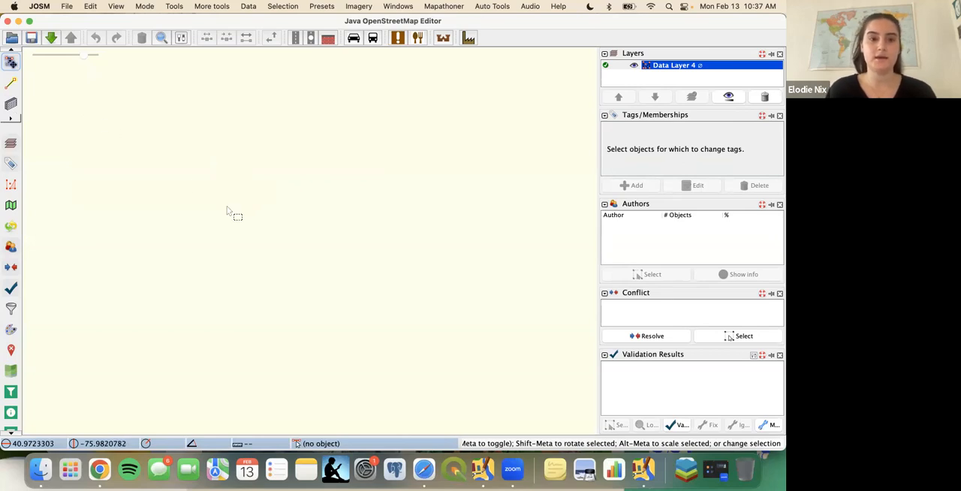
key("a")
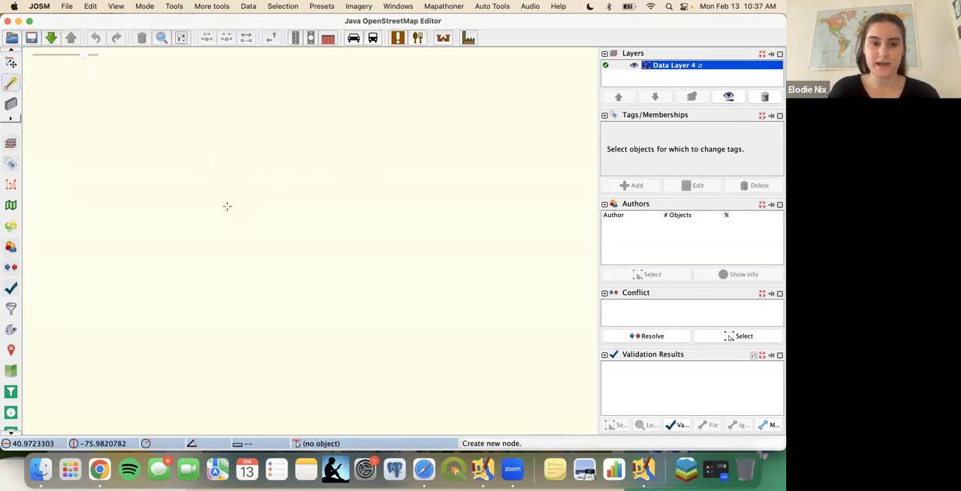
key("b")
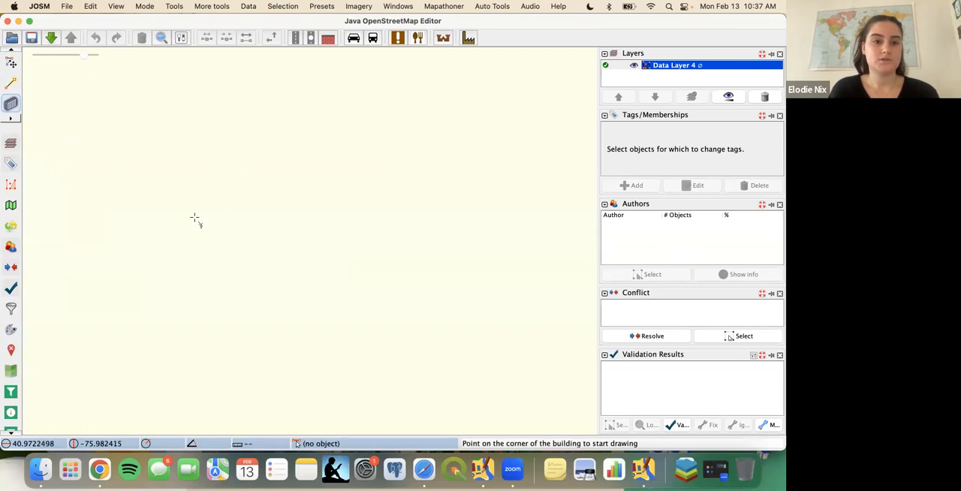
left_click(176, 166)
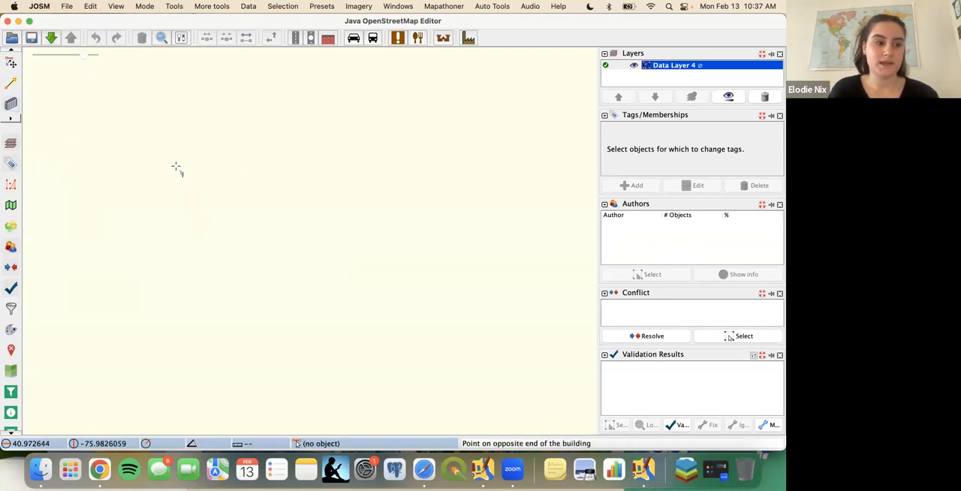
left_click(223, 166)
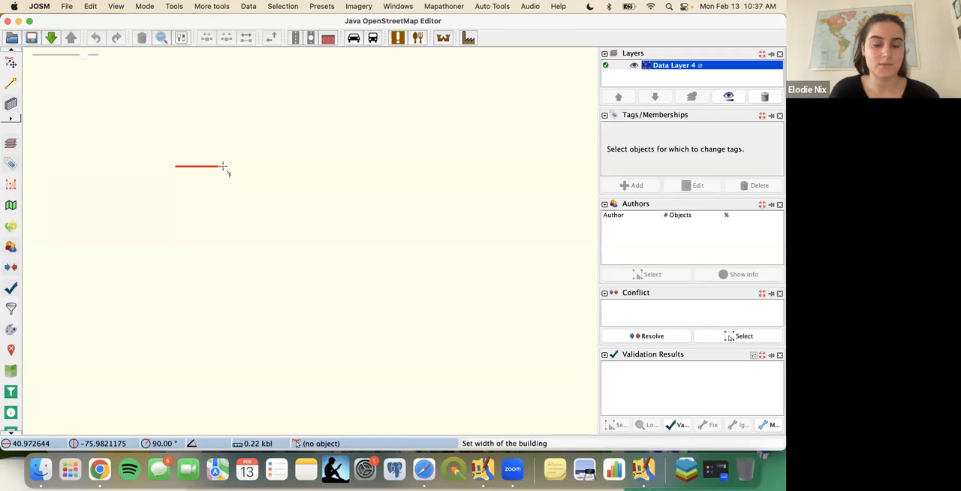
left_click(226, 213)
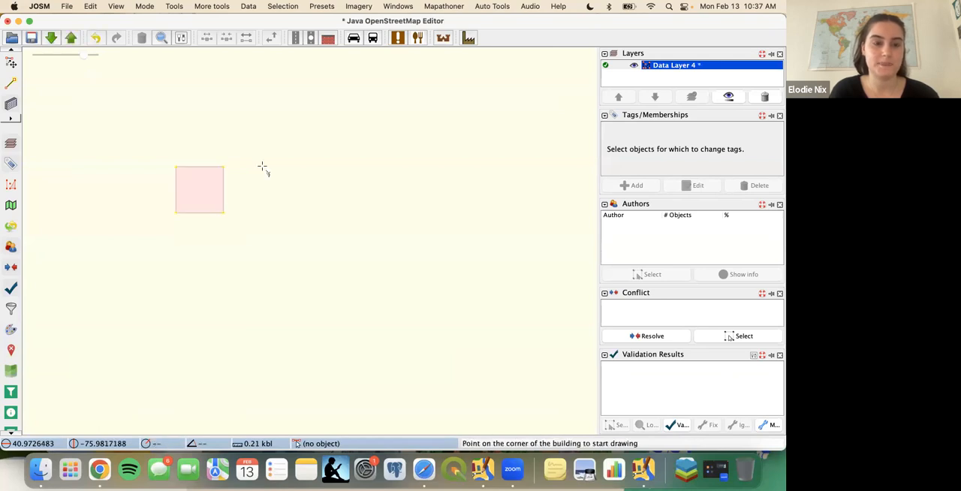
- Select the square building to view its tags, enlarge the Tags/Memberships area, and deselect the building
key("s")
left_click(225, 184)
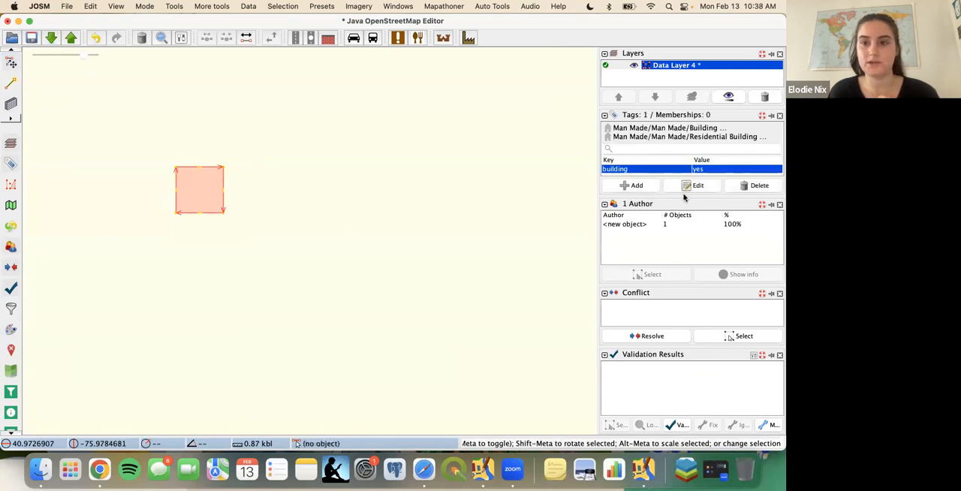
left_click_drag(684, 198, 684, 219)
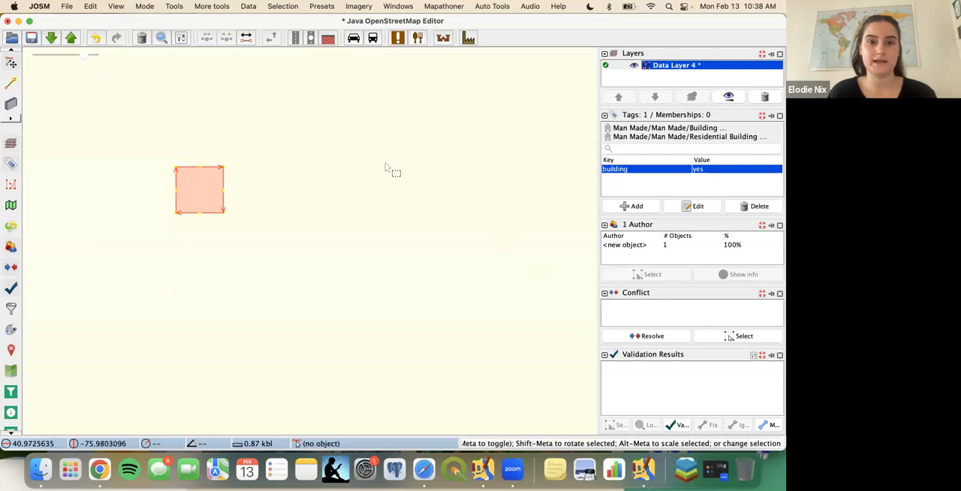
left_click(304, 189)
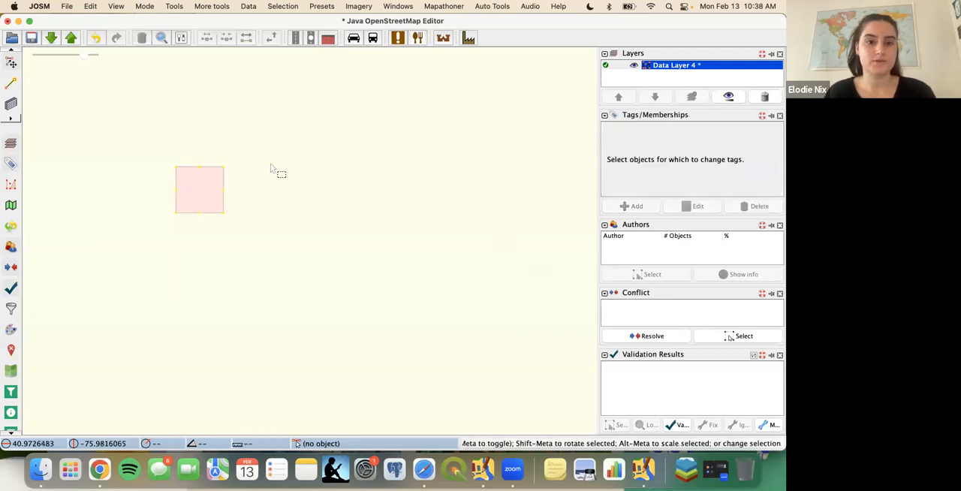
- Draw a narrow upright rectangular building about 0.14 by 0.30 kbl east of the square one with the building tool
key("a")
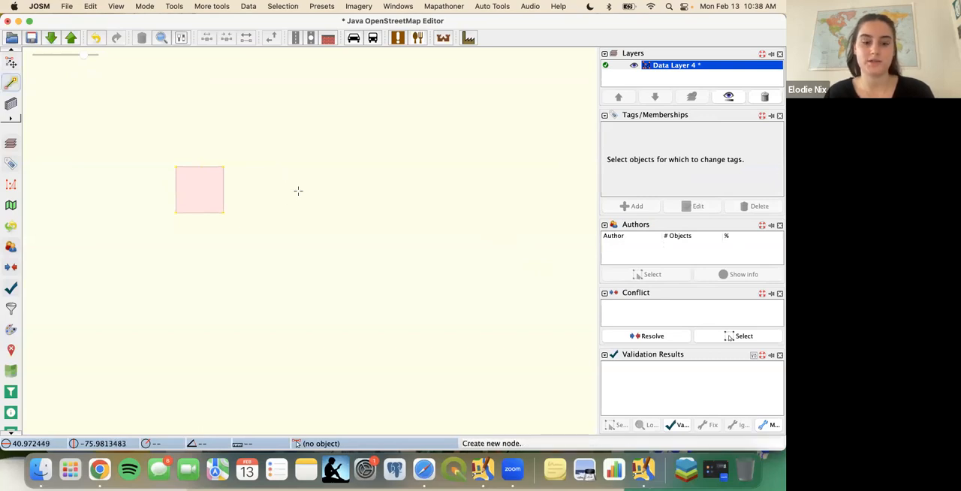
key("b")
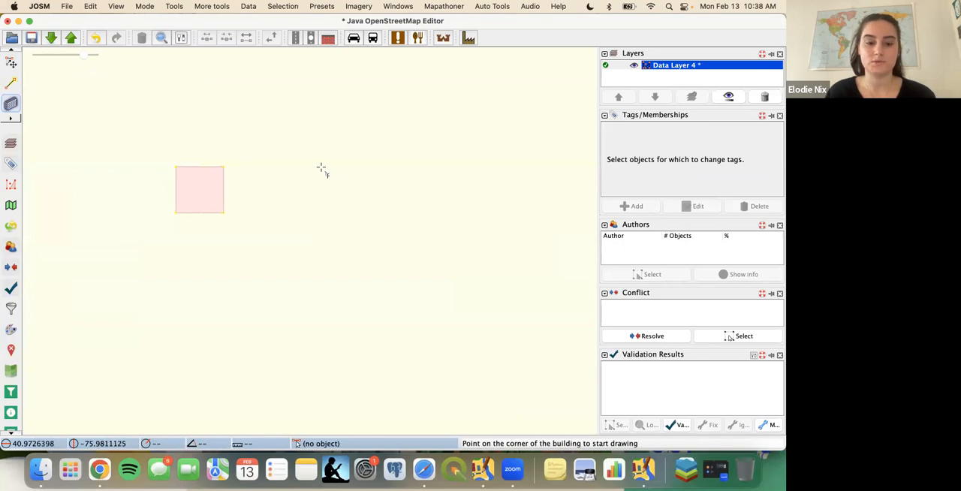
left_click(320, 166)
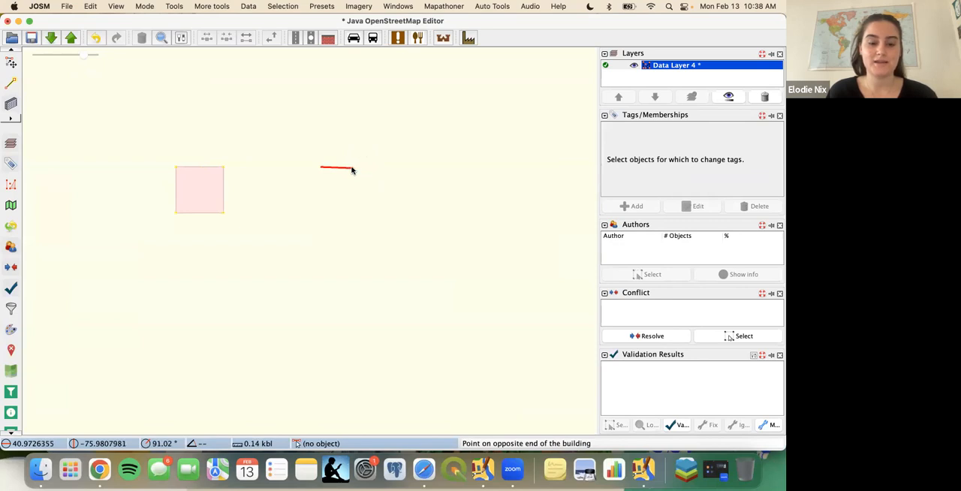
left_click(352, 168)
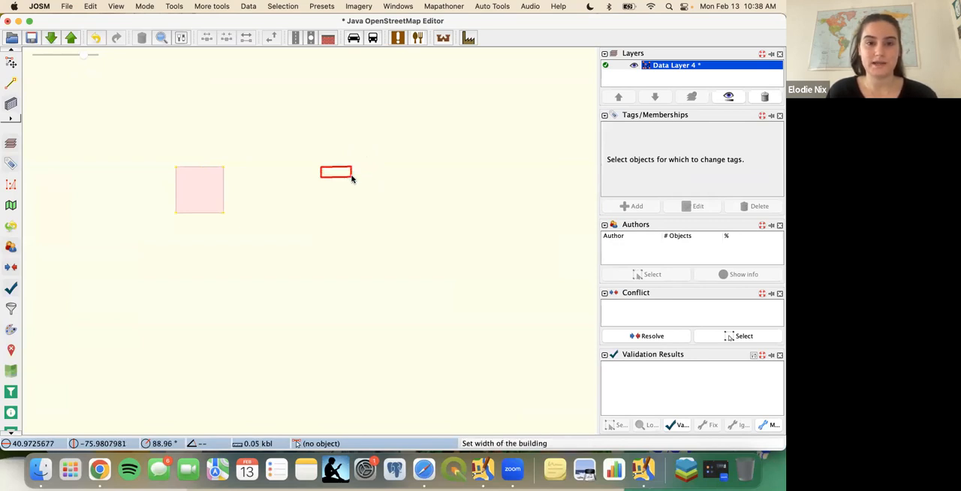
left_click(345, 232)
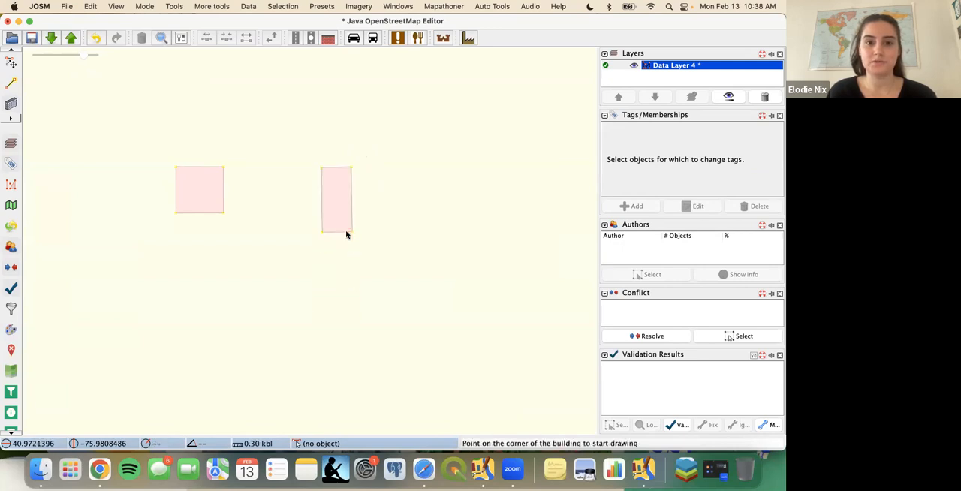
- Move the narrow building west until it sits close beside the square building, and deselect it
key("s")
left_click(351, 192)
left_click_drag(351, 189, 271, 189)
left_click(330, 189)
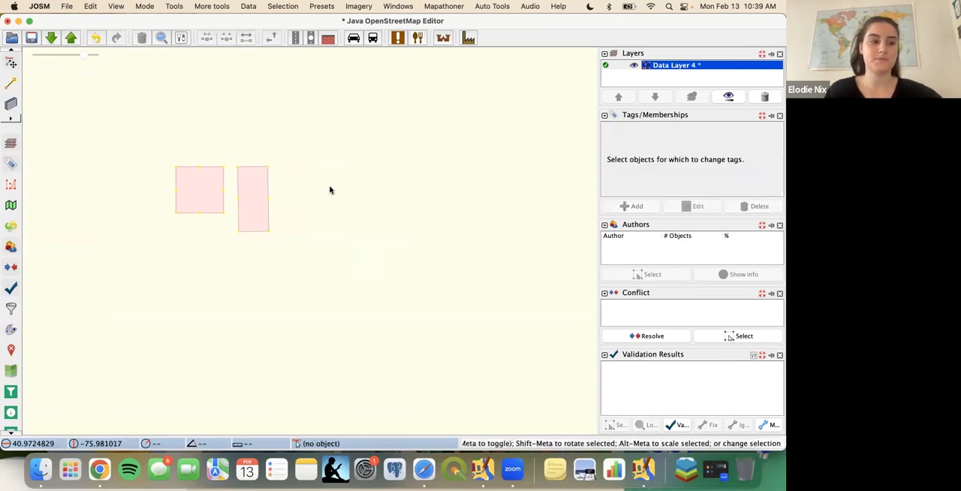
left_click(11, 104)
left_click(10, 83)
left_click(10, 105)
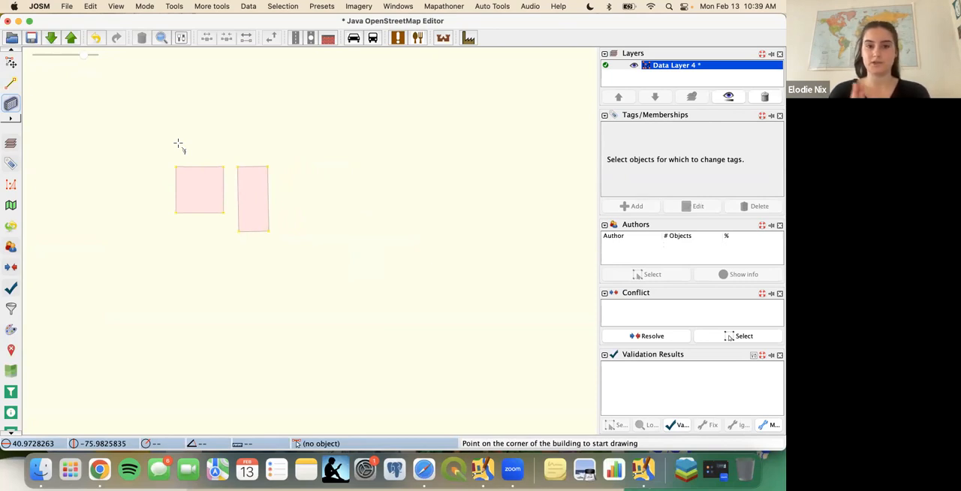
scroll(252, 208, "up", 6)
scroll(251, 208, "down", 6)
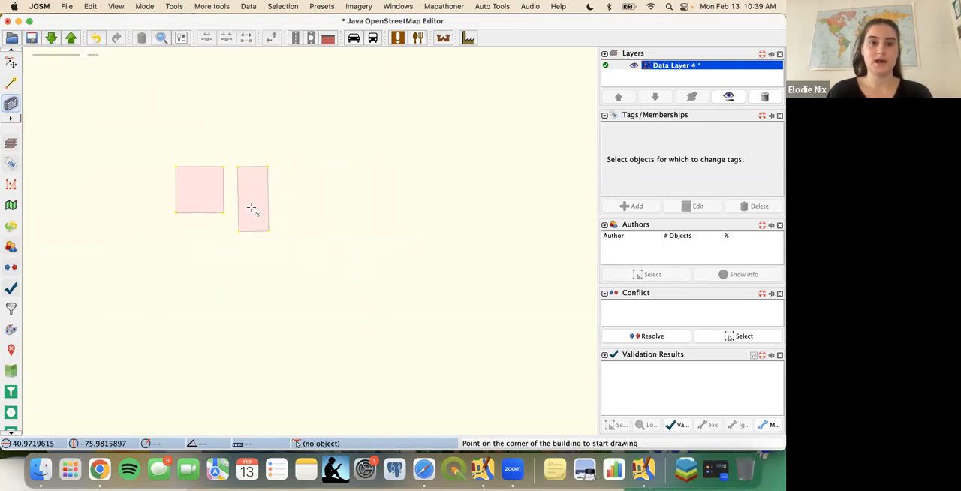
- Insert a node midway along the narrow building's east edge and extrude that edge's southern half outward to form an L shape
scroll(252, 208, "up", 2)
key("s")
left_click(282, 158)
left_click(282, 158)
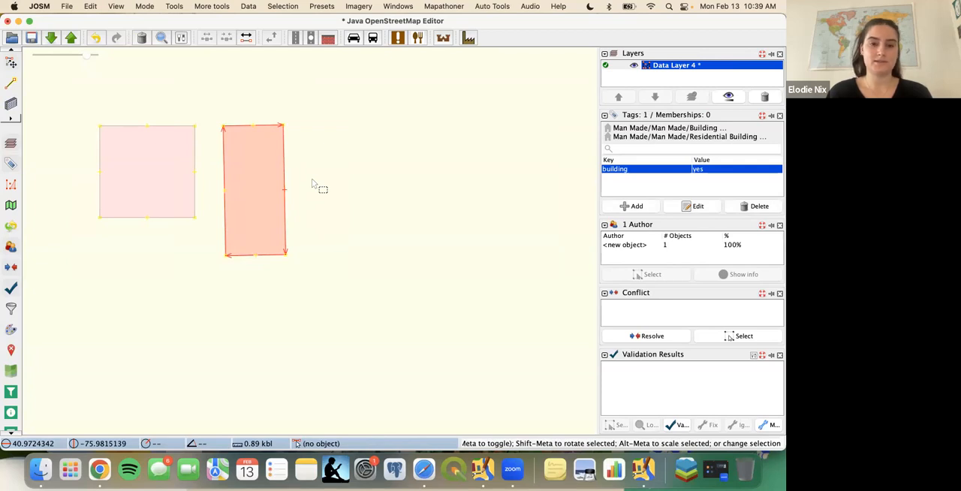
key("x")
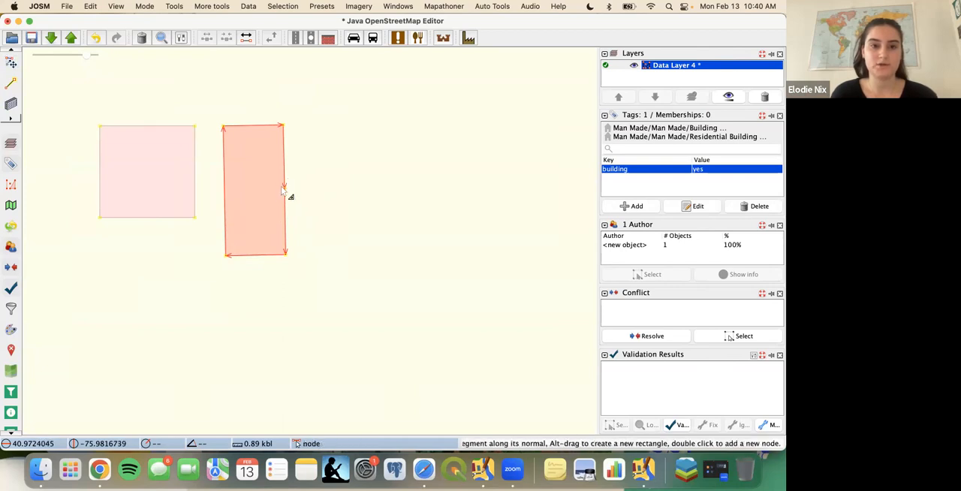
scroll(282, 191, "up", 3)
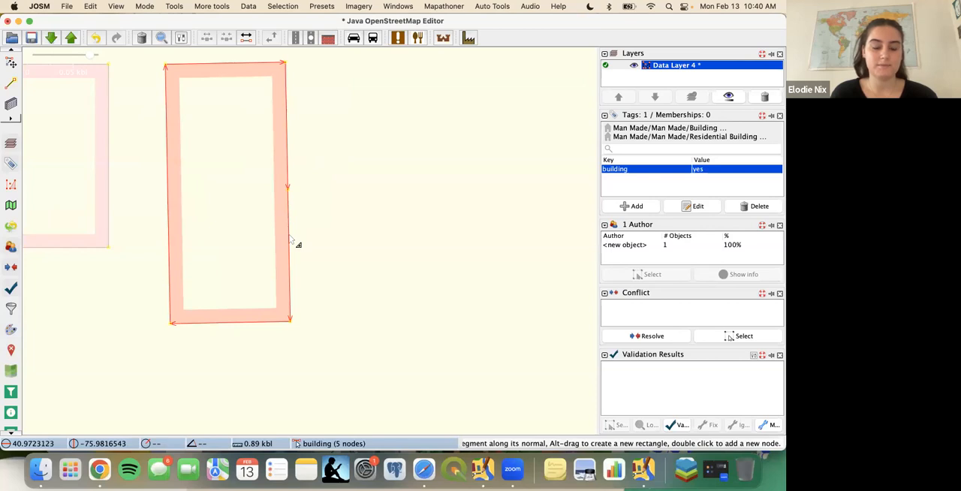
left_click_drag(290, 238, 373, 229)
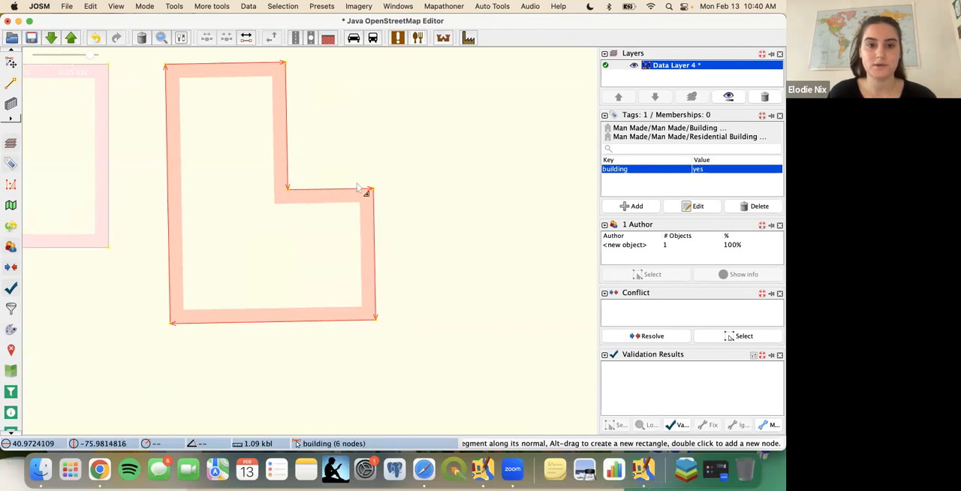
- Add a node midway along the L-shaped building's inner horizontal edge and extrude its eastern half northward
double_click(328, 189)
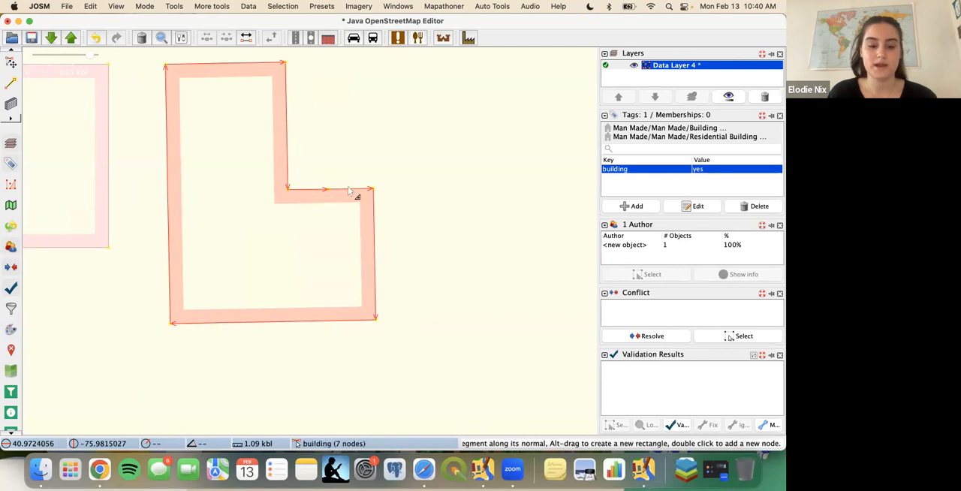
left_click_drag(348, 190, 336, 138)
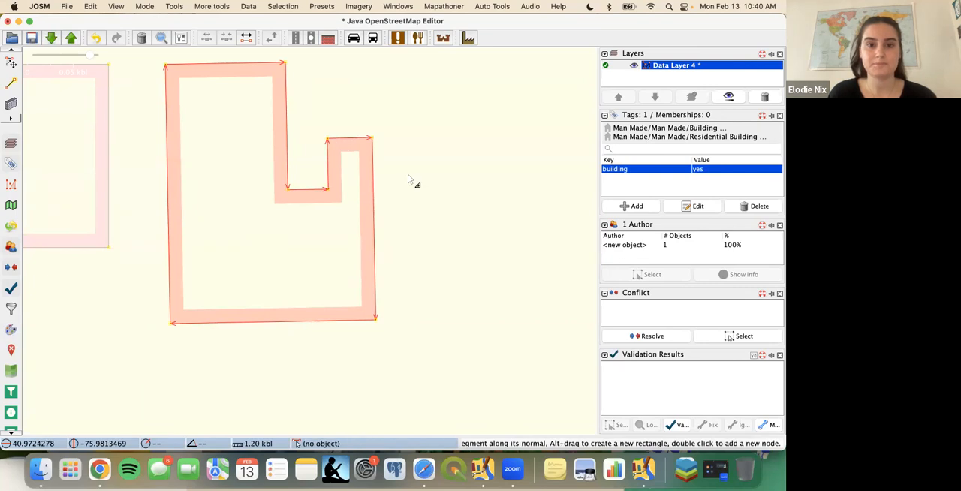
scroll(407, 180, "down", 3)
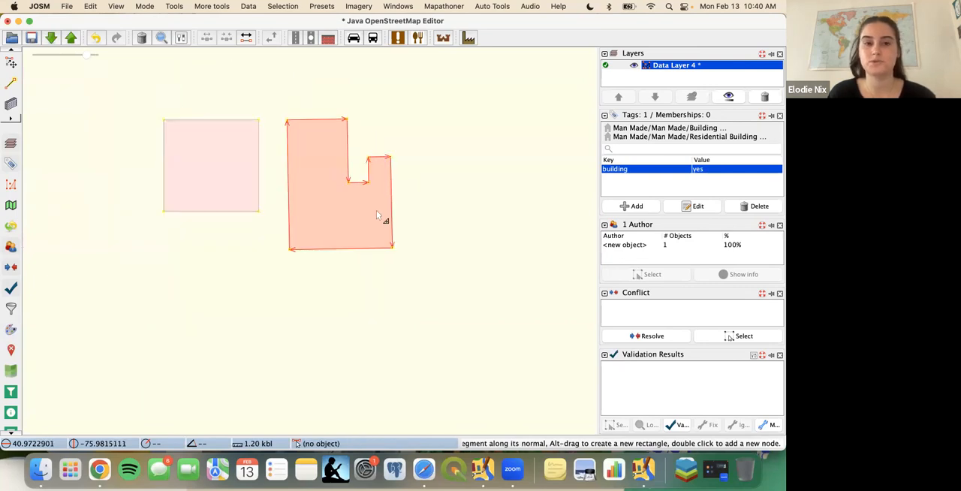
- Extend the building by extruding its south edge farther south and its outer east edge farther east
scroll(377, 215, "up", 3)
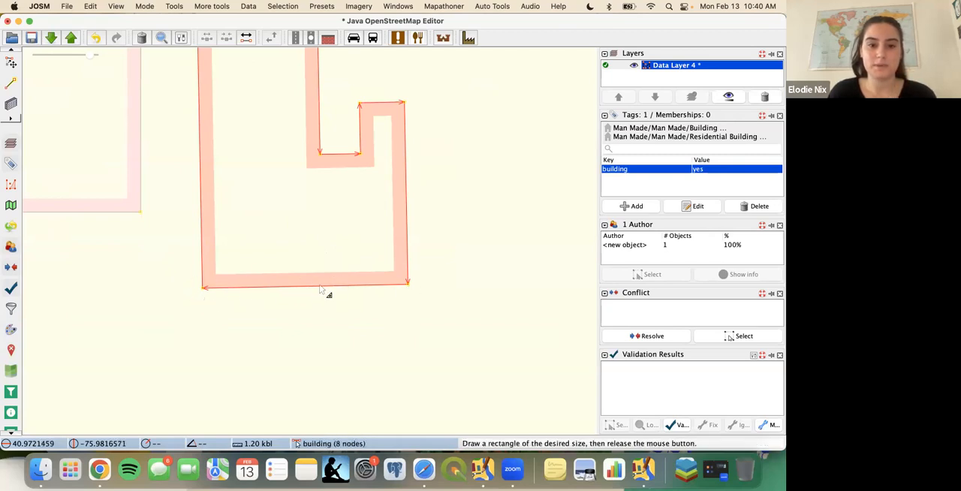
left_click_drag(320, 288, 323, 376)
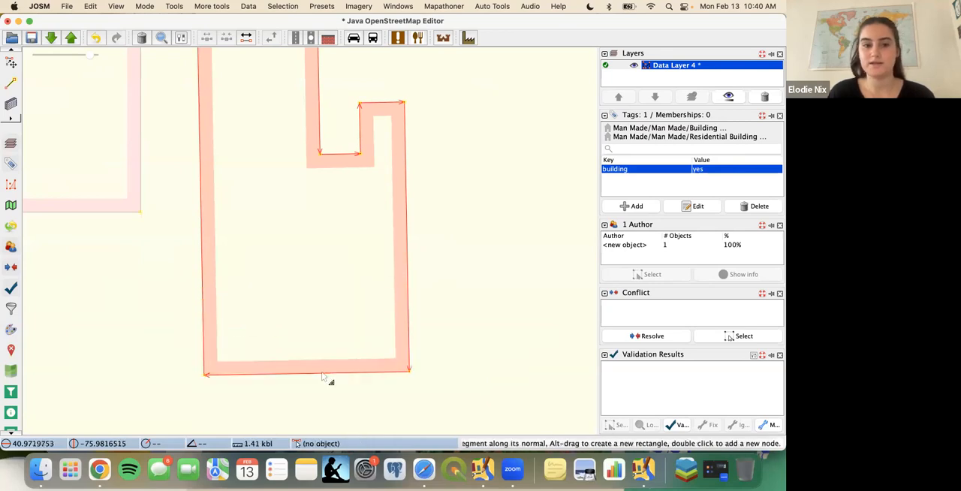
left_click_drag(408, 271, 475, 272)
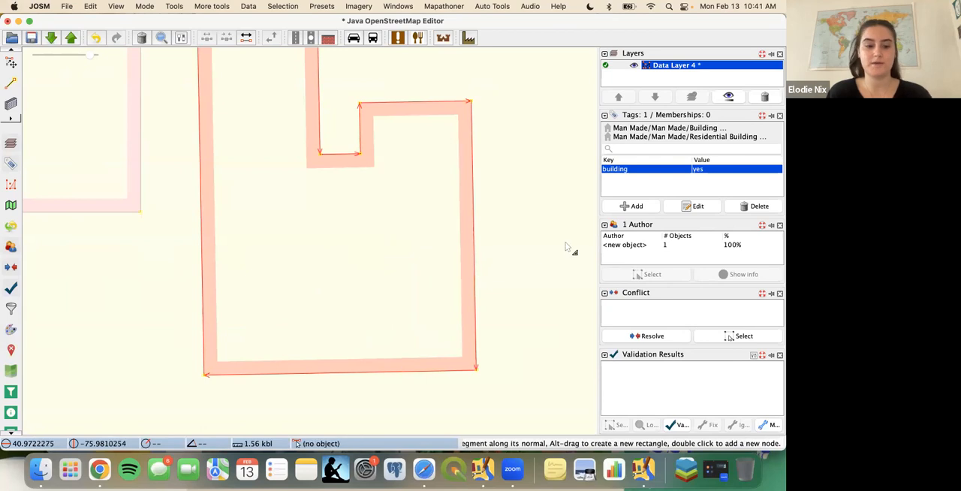
key("a")
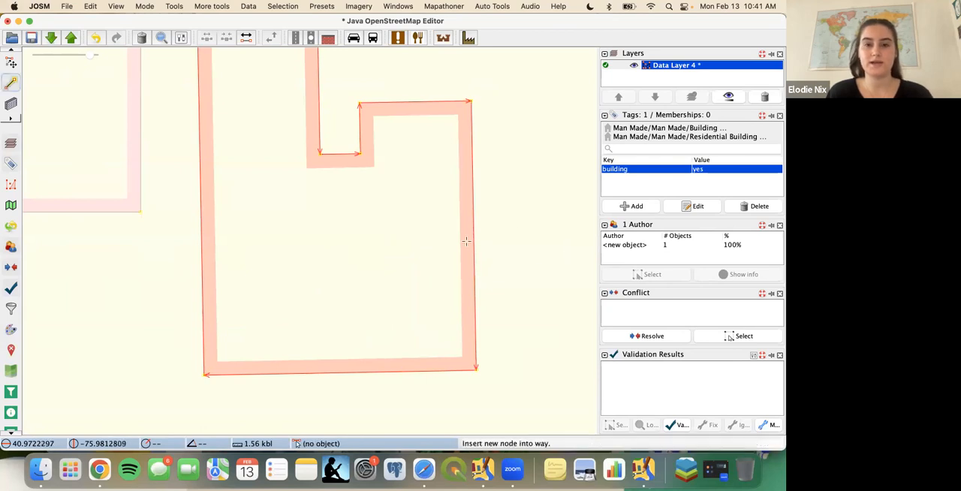
key("s")
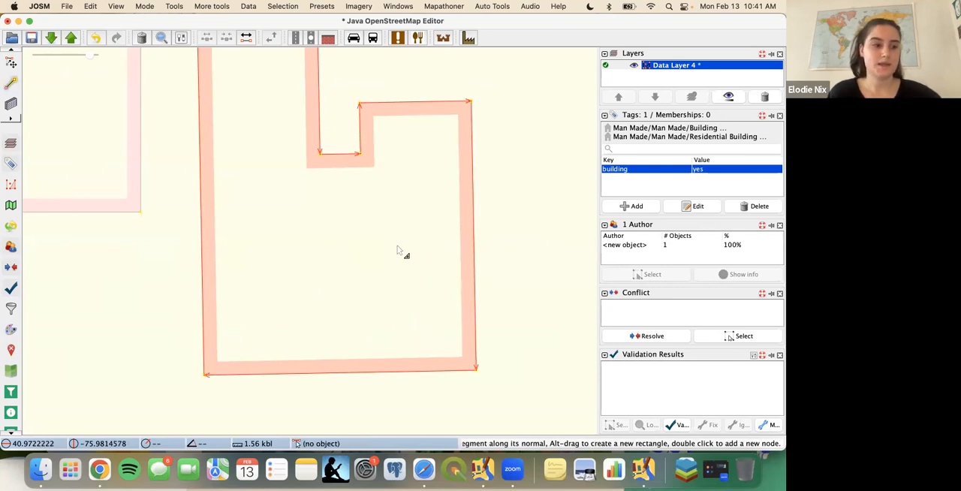
scroll(389, 259, "up", 5)
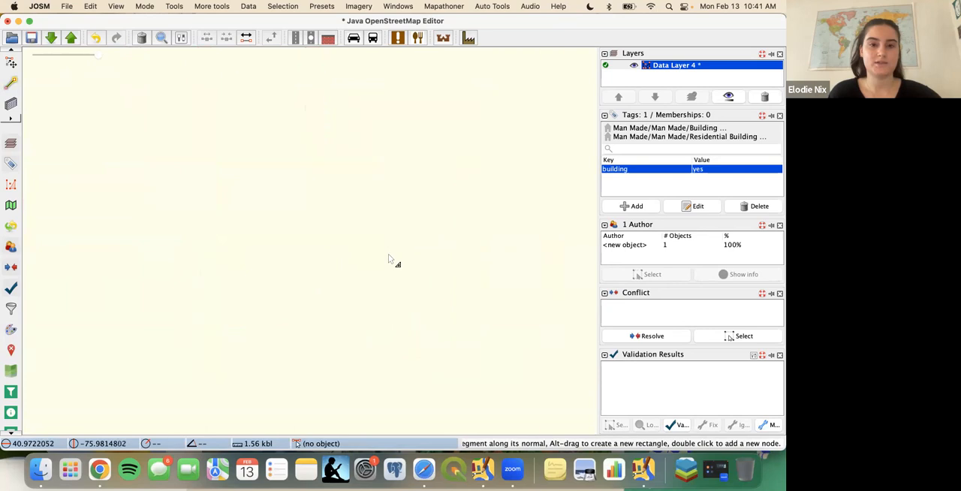
scroll(389, 259, "down", 5)
scroll(388, 254, "up", 3)
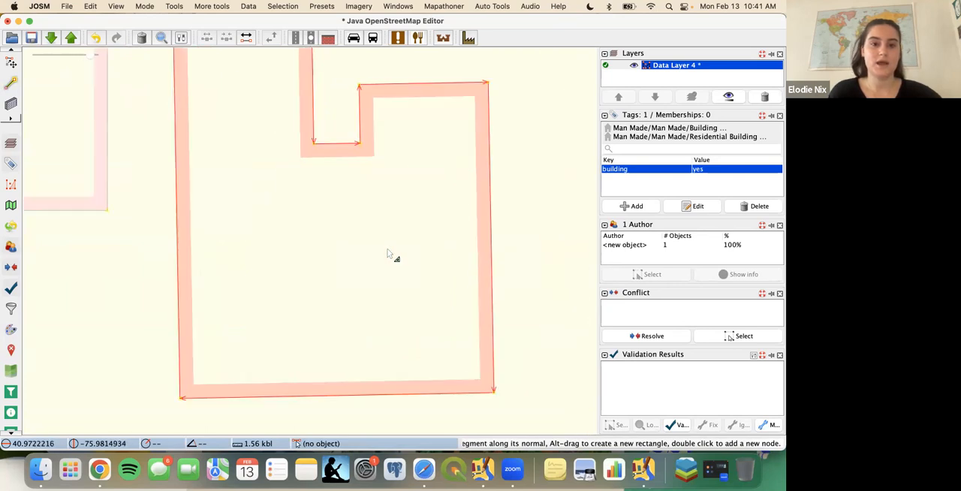
scroll(388, 254, "down", 4)
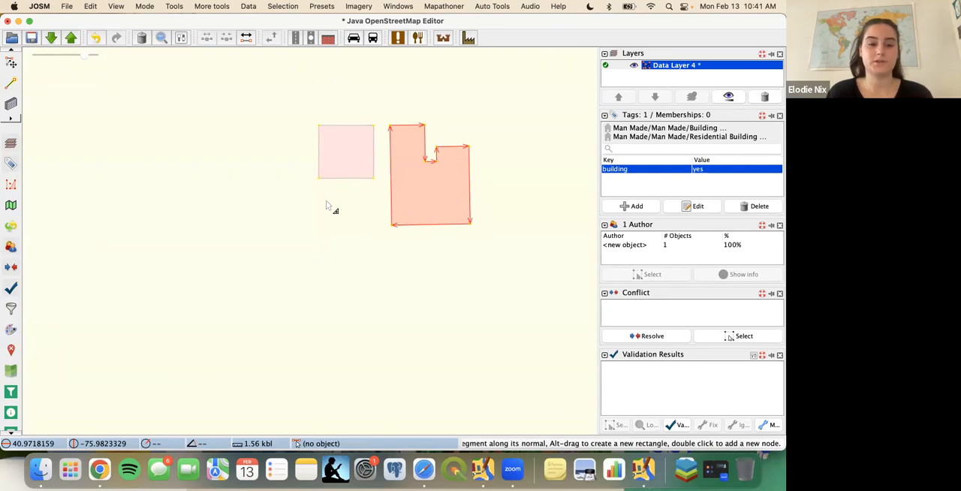
- Deselect the extruded building, switch to building drawing mode and return to selection mode
key("s")
left_click(337, 180)
left_click(316, 215)
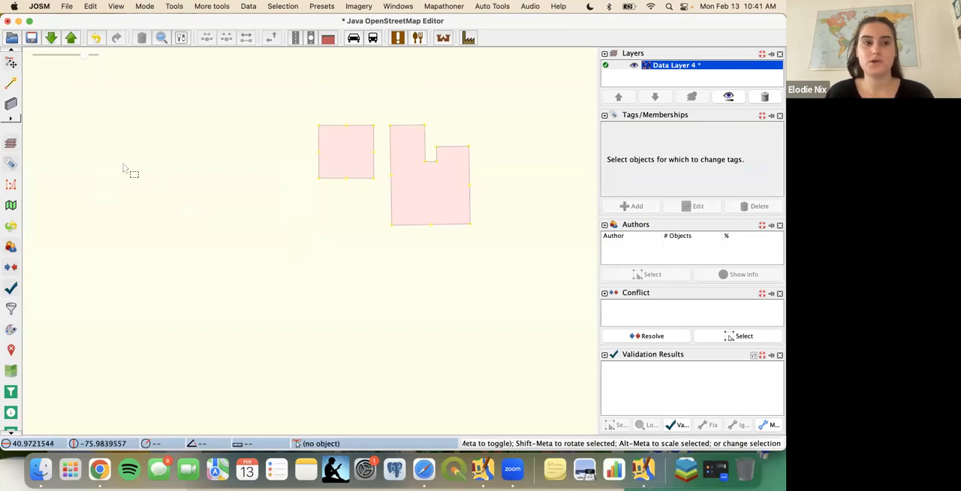
left_click(12, 107)
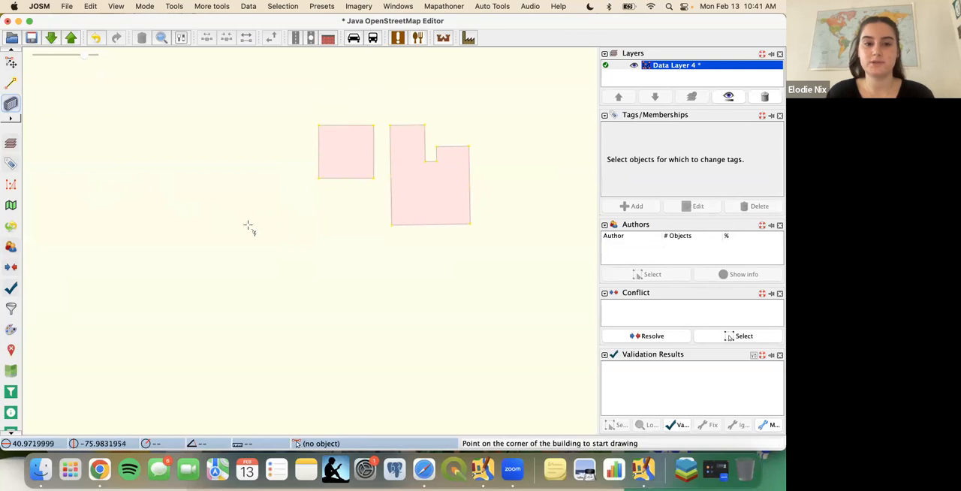
key("s")
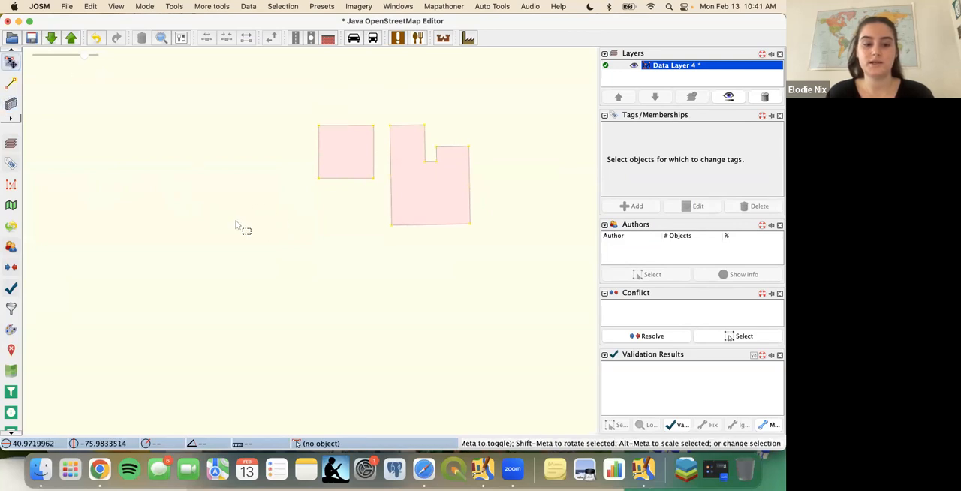
- Draw a circular building about 0.19 kbl across southwest of the square building, then select it to check its tags
key("a")
key("b")
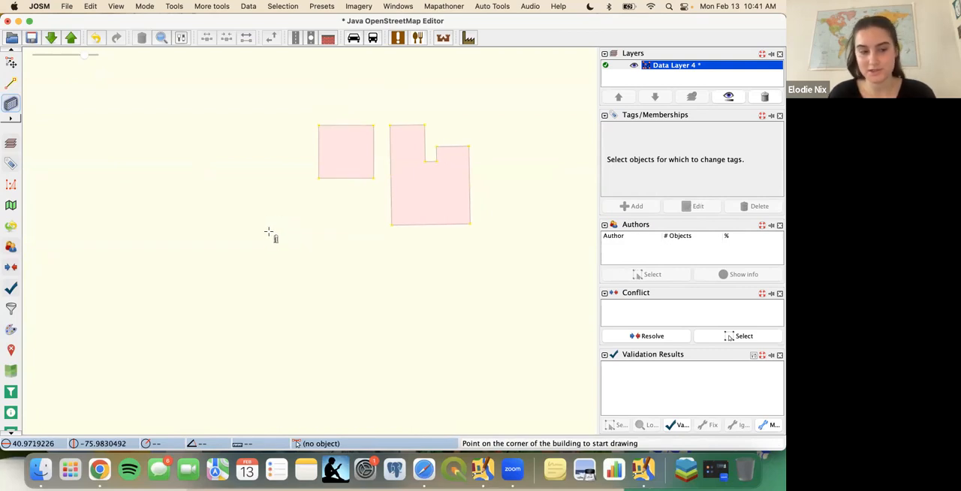
left_click(210, 265)
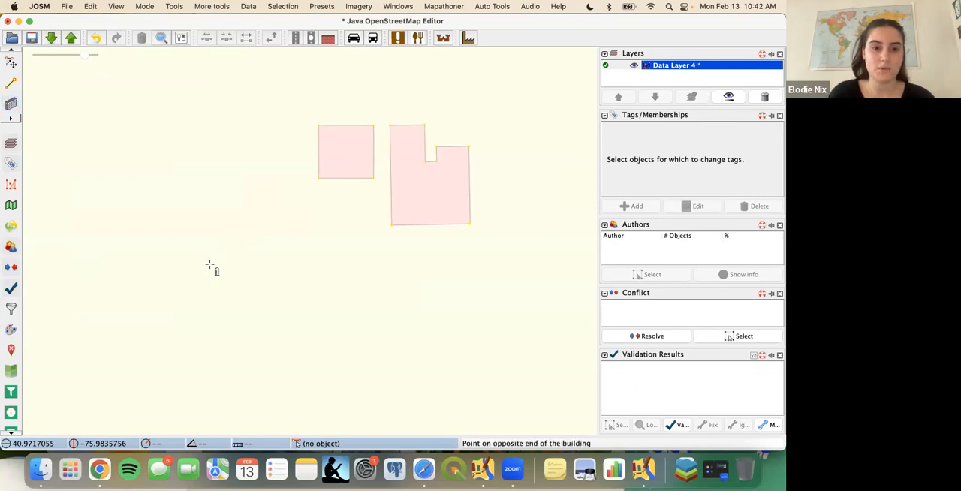
left_click(250, 241)
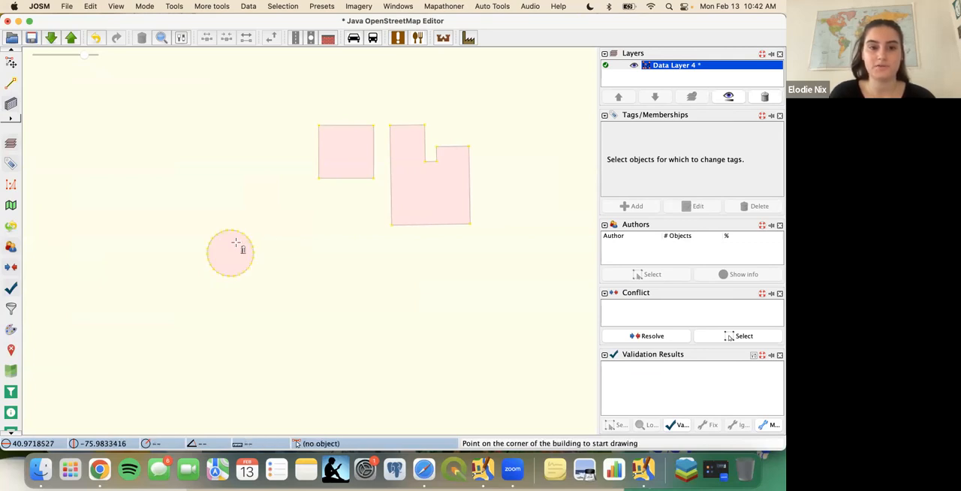
scroll(229, 246, "up", 3)
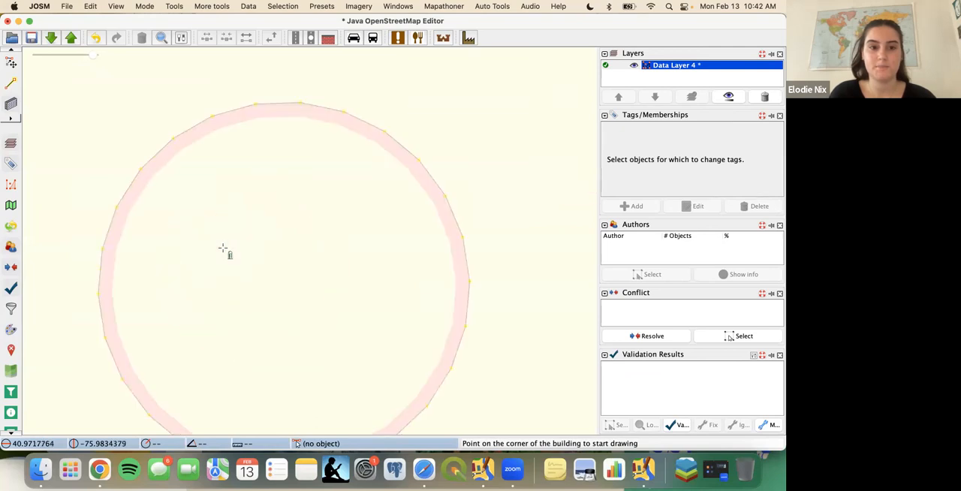
key("s")
left_click(252, 219)
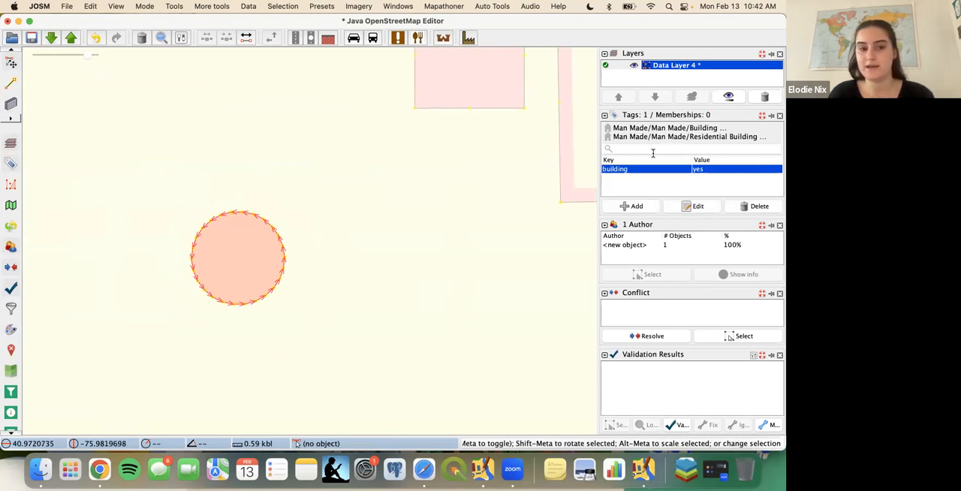
left_click(392, 239)
- Draw a smaller circular building about 0.10 kbl across, east of the first circle
left_click_drag(356, 236, 266, 211)
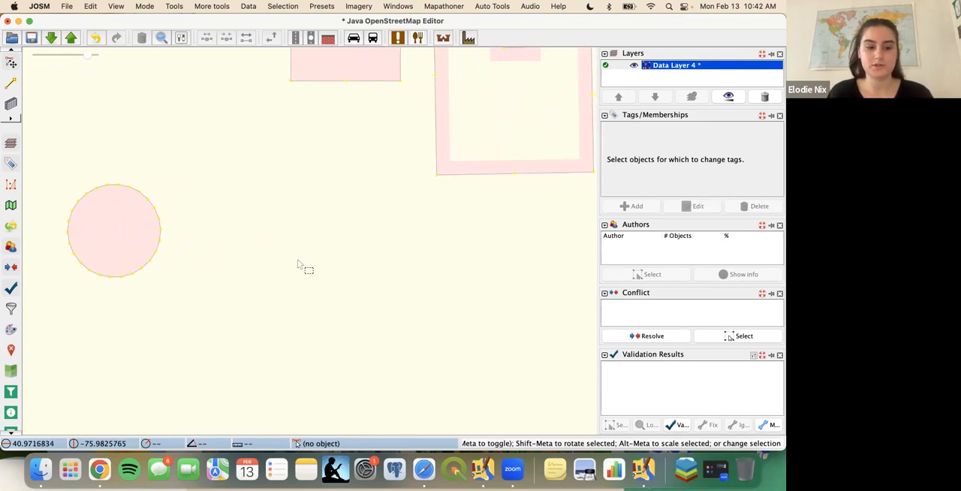
left_click(12, 104)
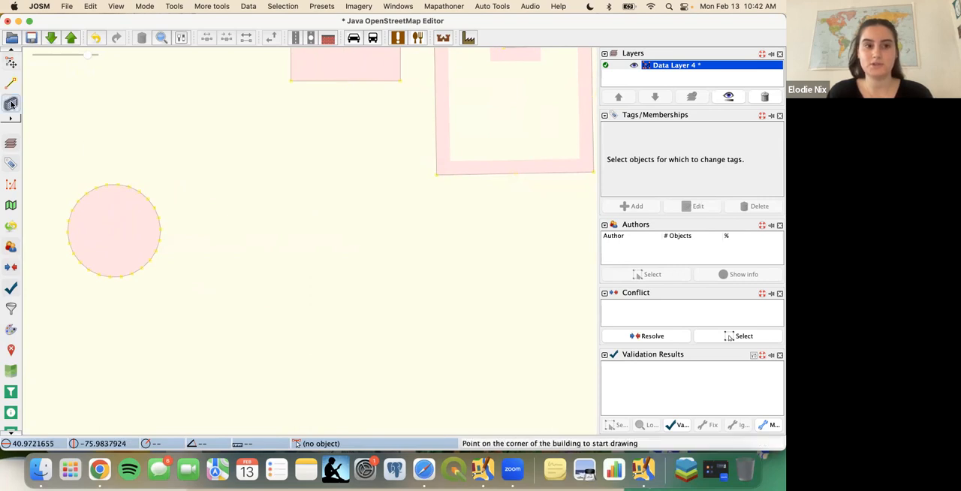
left_click(290, 259)
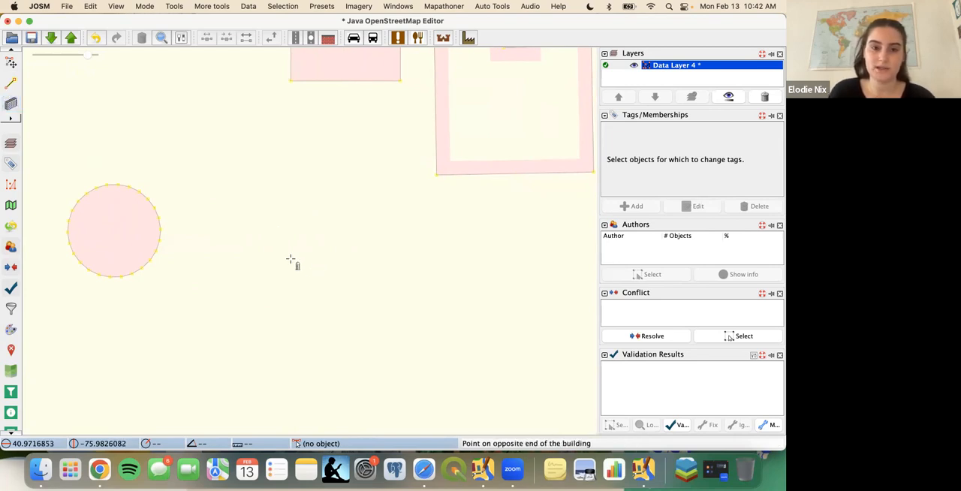
left_click(340, 259)
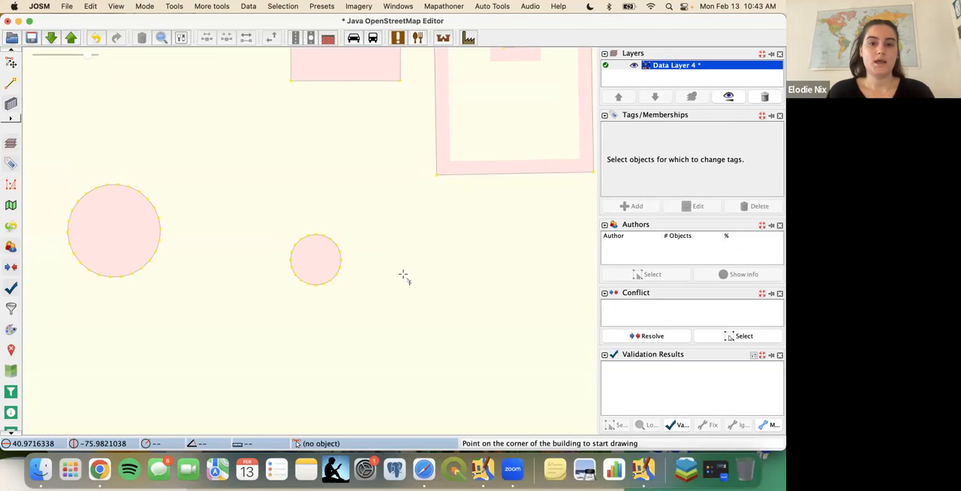
- Switch to drawing a rectangular building and place an elongated east-west one about 0.09 kbl wide, southeast of the extruded building
scroll(403, 276, "down", 4)
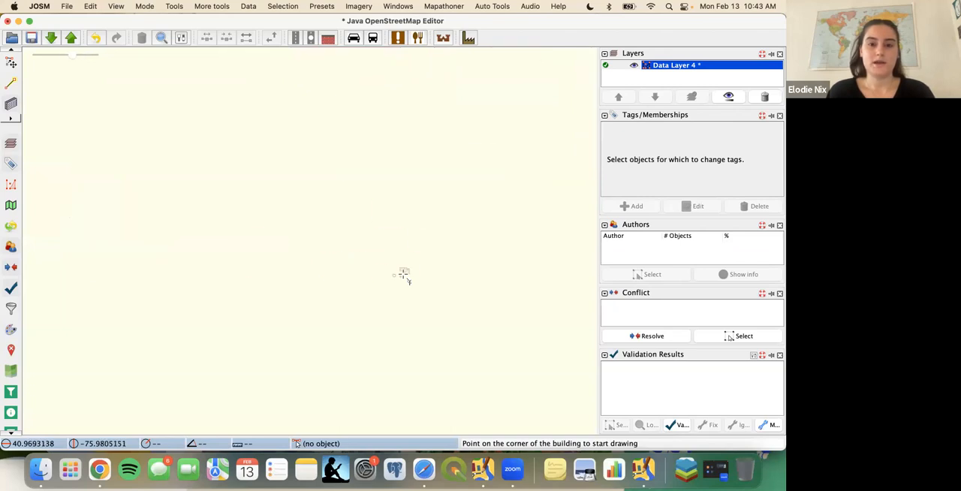
scroll(403, 276, "up", 3)
left_click_drag(463, 322, 310, 252)
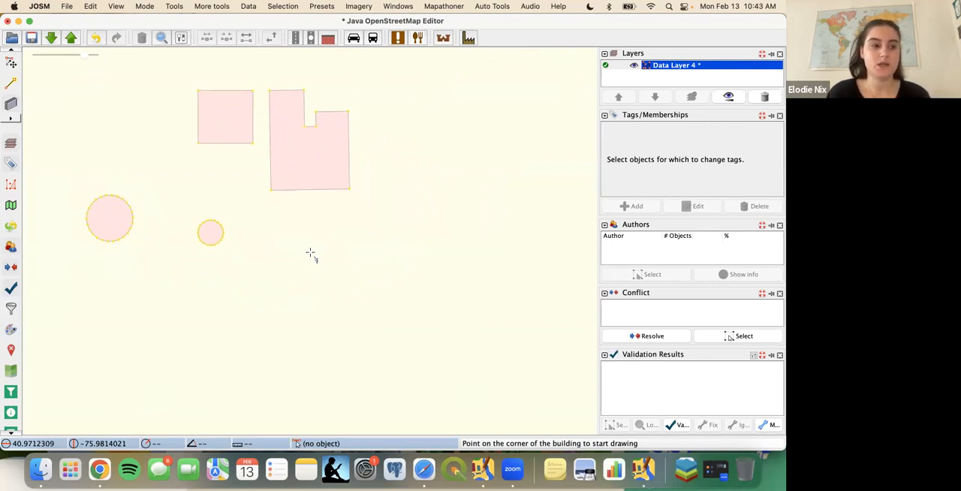
left_click(340, 249)
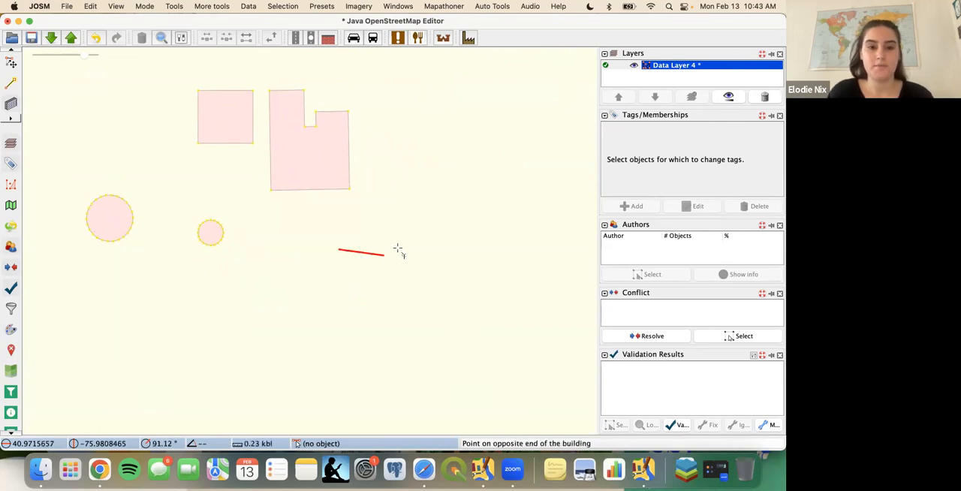
left_click(425, 248)
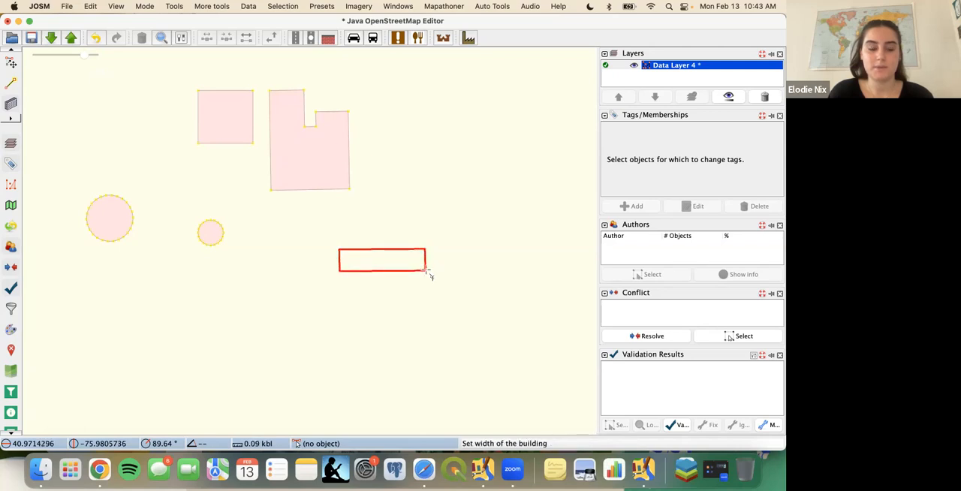
left_click(426, 272)
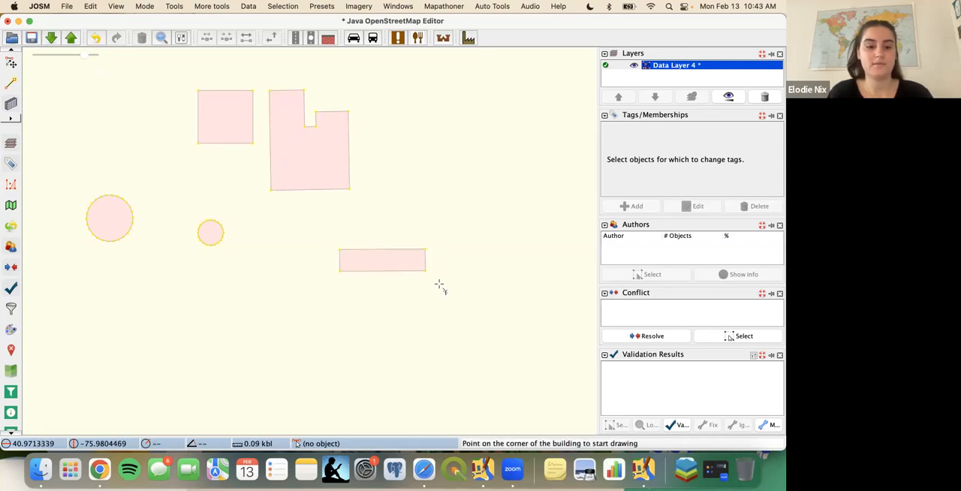
- Select the elongated rectangle and draw aligned, overlapping west and south wings starting from its northwest corner
key("s")
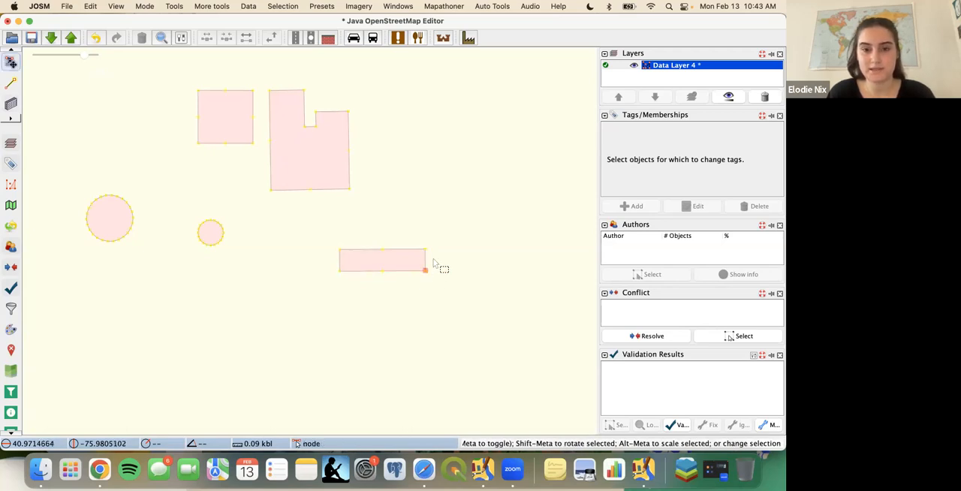
left_click(408, 255)
left_click(408, 256)
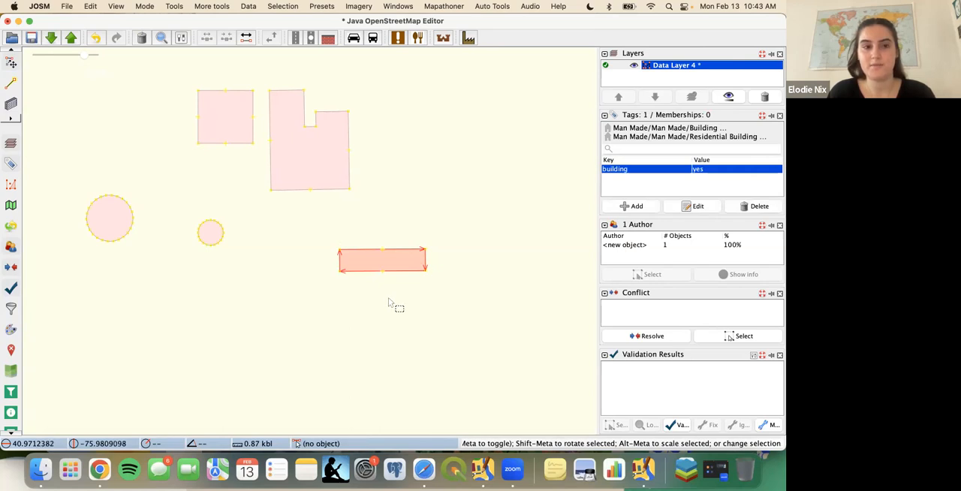
left_click(11, 103)
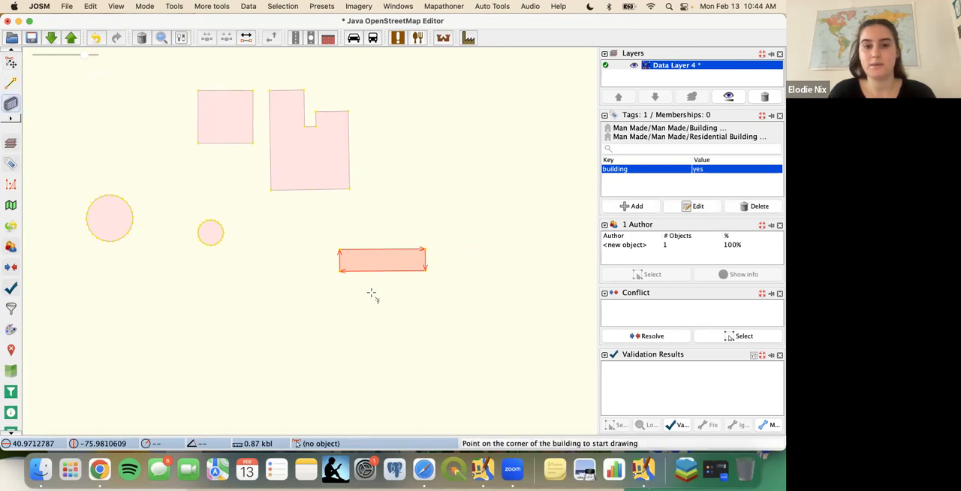
scroll(372, 294, "up", 2)
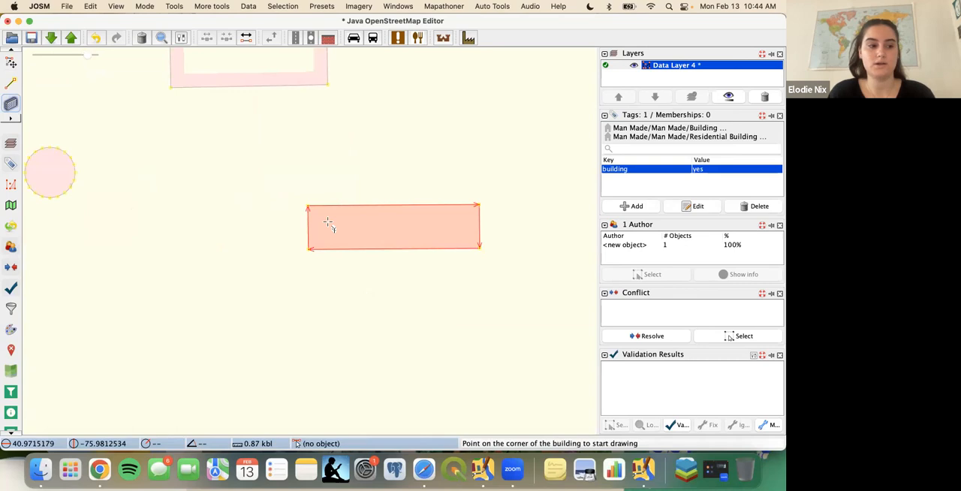
left_click(309, 206)
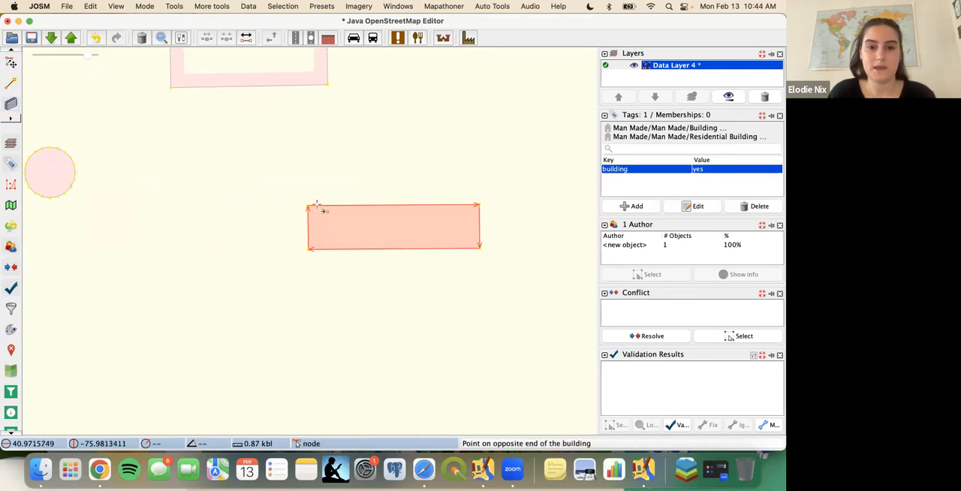
left_click(341, 318)
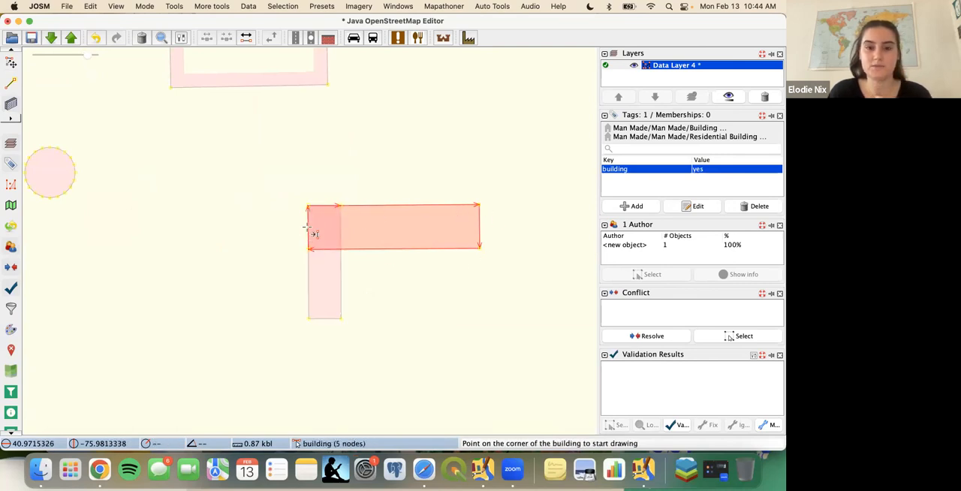
left_click(308, 294)
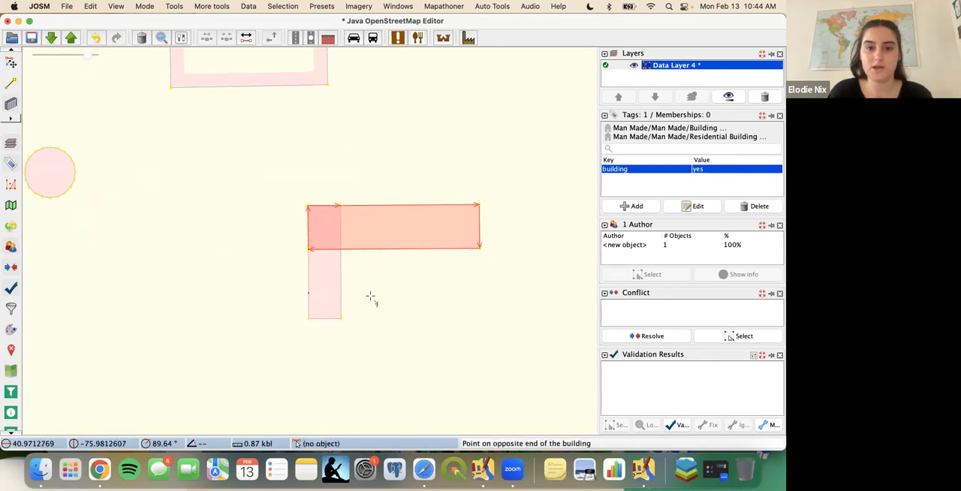
left_click(480, 318)
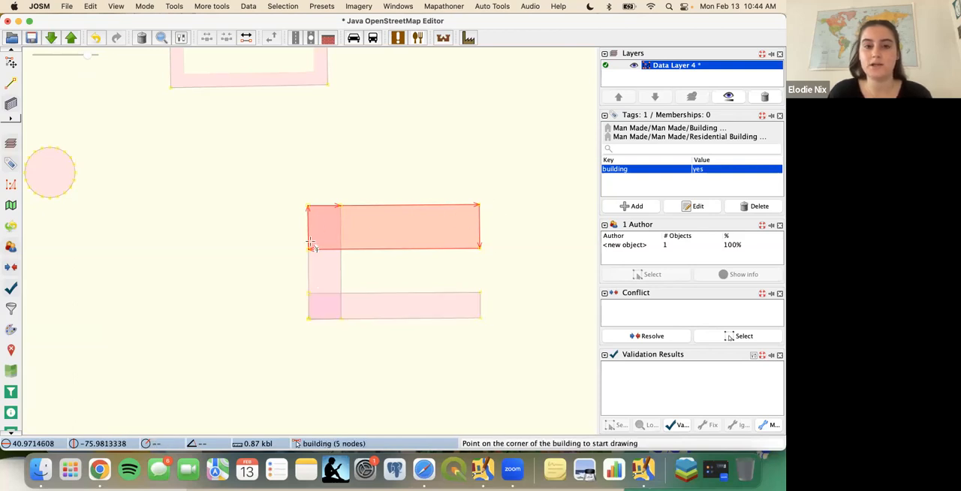
- Draw the overlapping east wing that closes the courtyard ring, and a small aligned detached building to its east
left_click(437, 203)
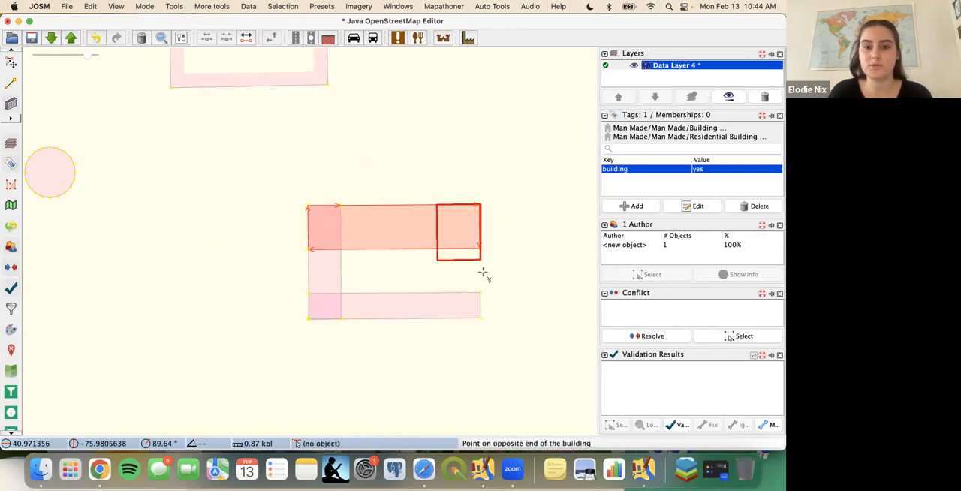
left_click(477, 318)
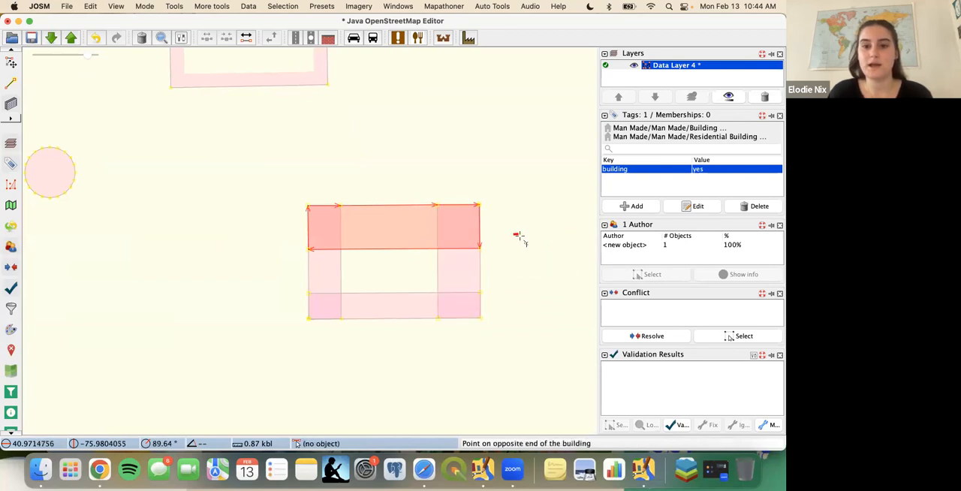
left_click(554, 265)
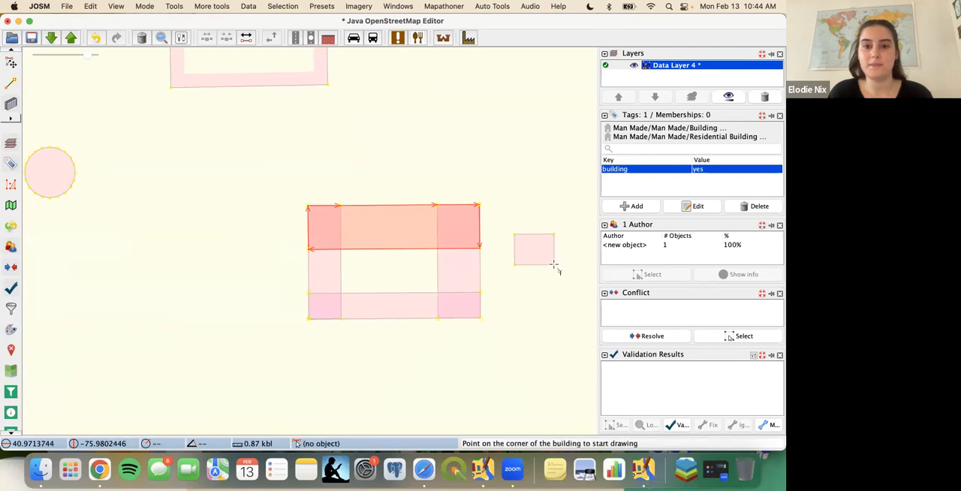
- Select the four overlapping wings, join them into one courtyard building multipolygon and clear the selection
key("s")
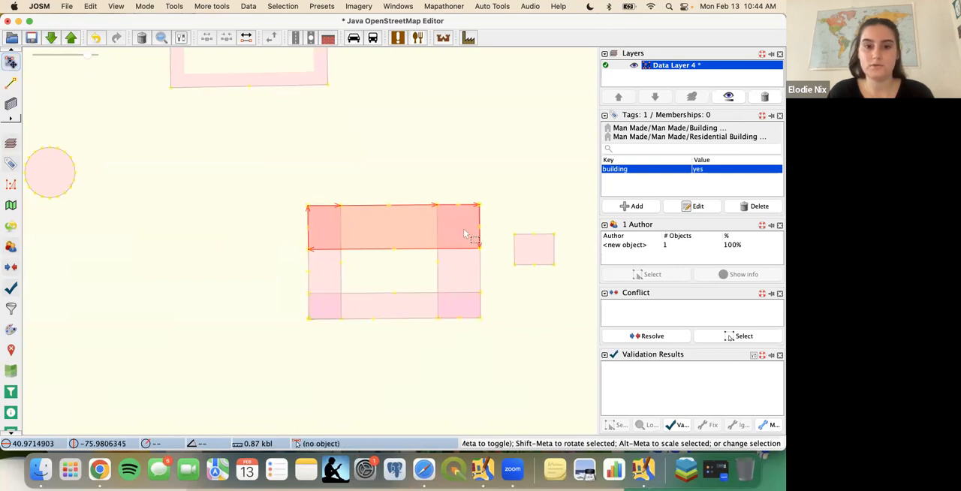
left_click(342, 285, "shift")
left_click(365, 302, "shift")
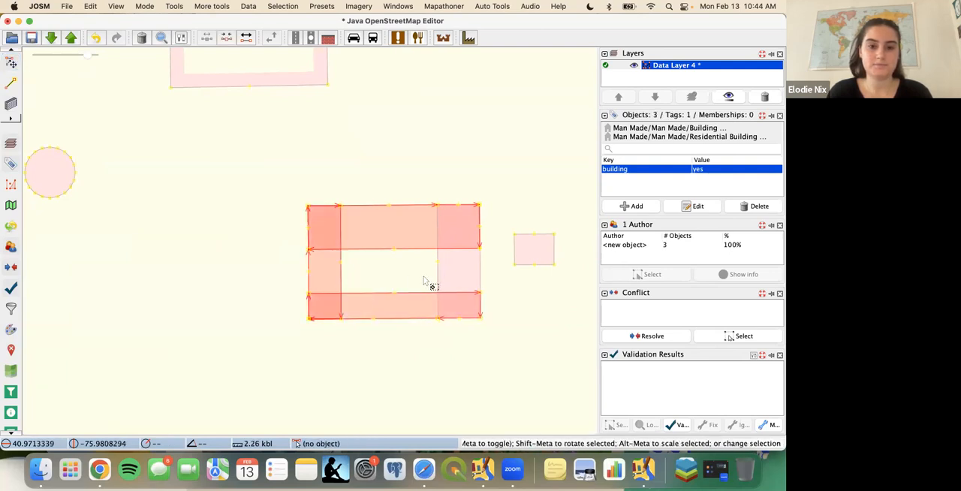
left_click(439, 285, "shift")
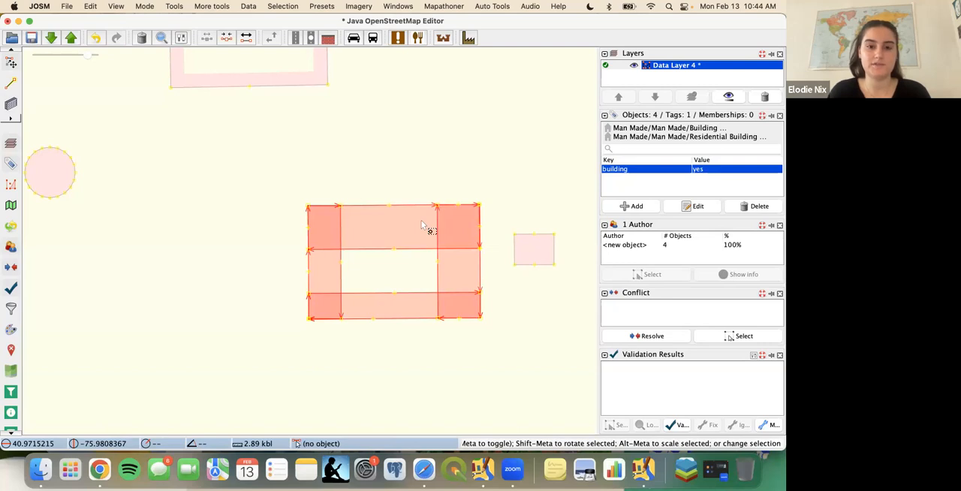
key("shift+j")
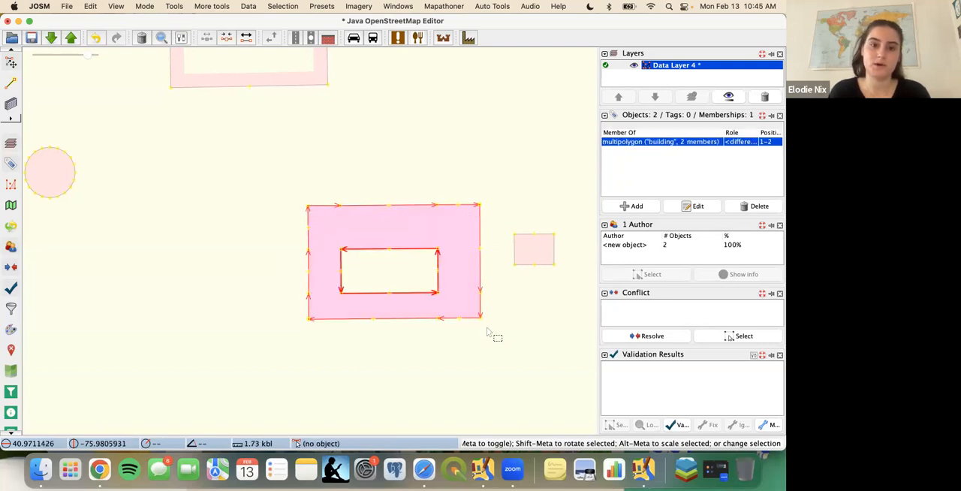
left_click(360, 164)
- Draw an elongated east-west rectangular building south of the small circle, west of the courtyard building
left_click_drag(360, 164, 429, 142)
left_click_drag(226, 282, 241, 269)
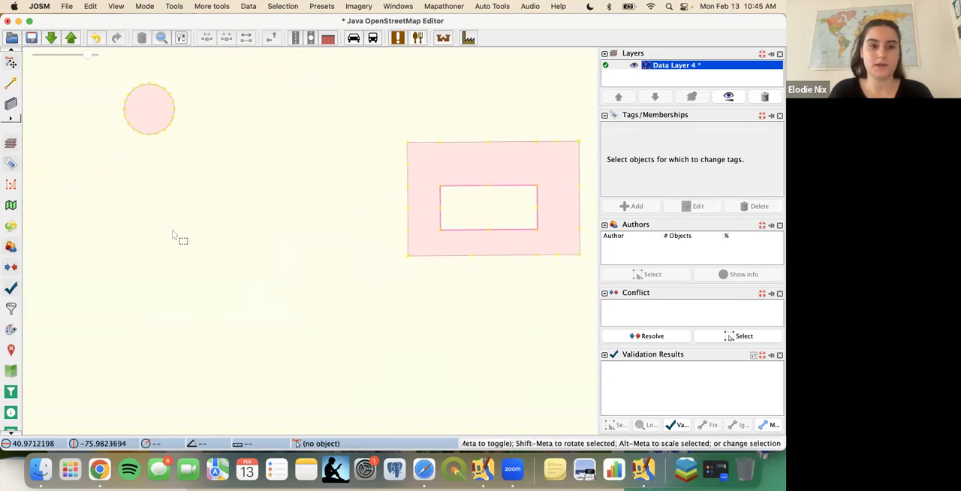
key("b")
left_click(155, 217)
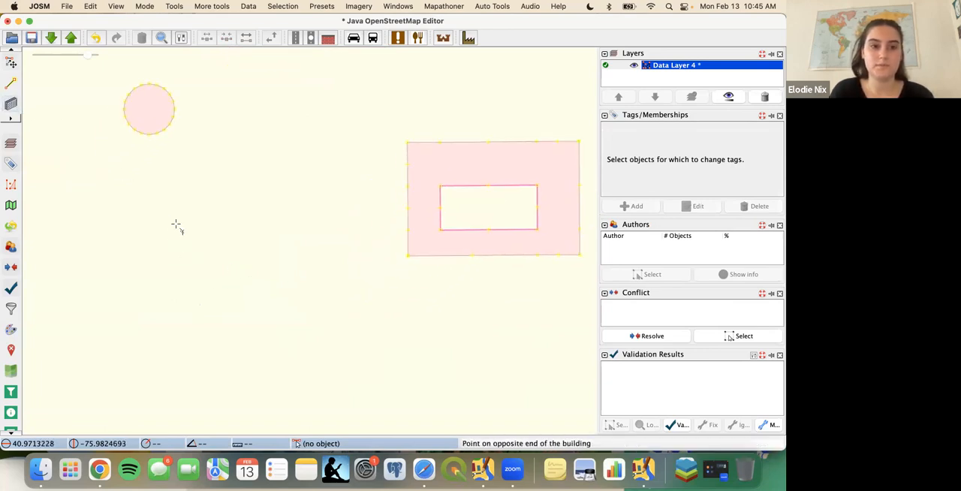
left_click(256, 216)
left_click(258, 250)
- Select the elongated rectangle and draw an aligned west wing running south from its southwest corner
left_click(242, 251)
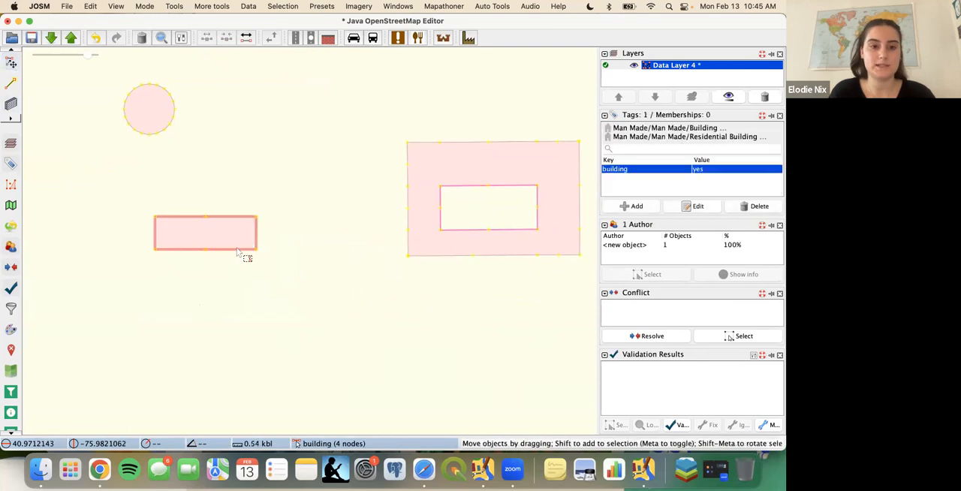
key("b")
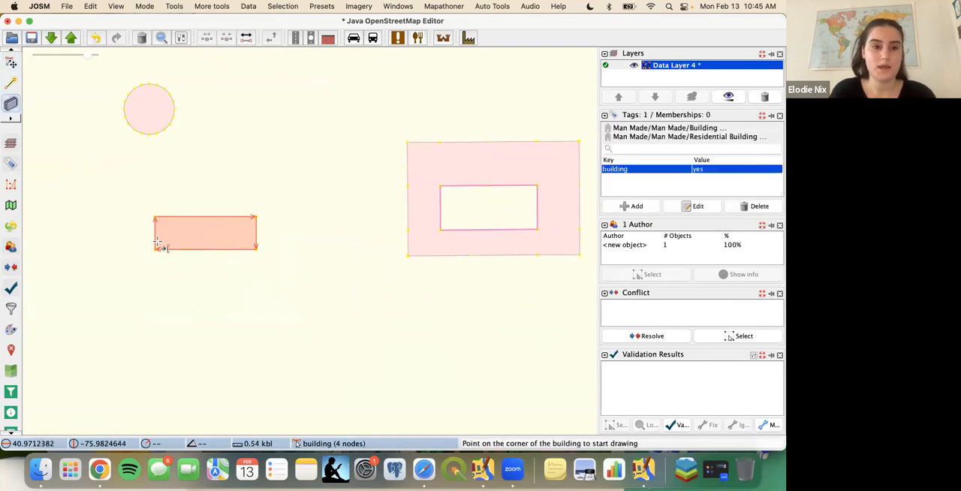
left_click(156, 249)
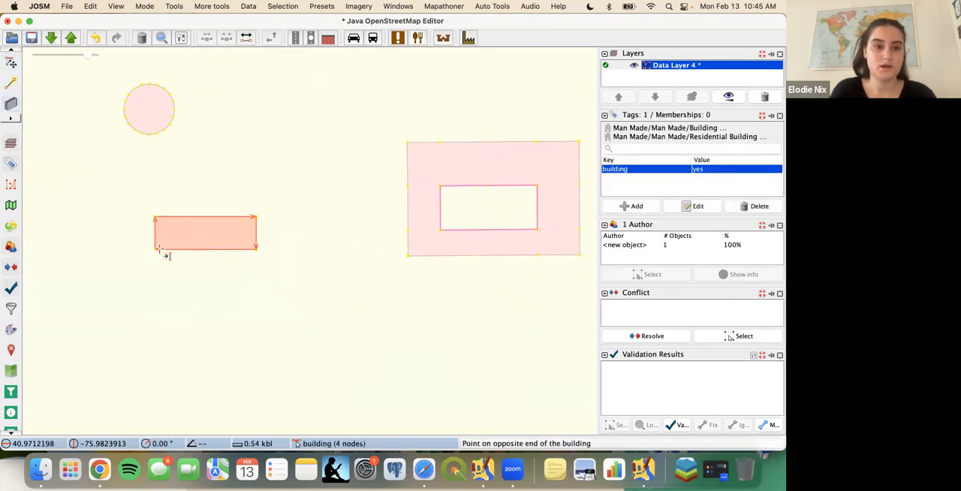
left_click(186, 322)
- Draw overlapping south and east wings aligned with the existing ones to close the ring around a courtyard
left_click(154, 301)
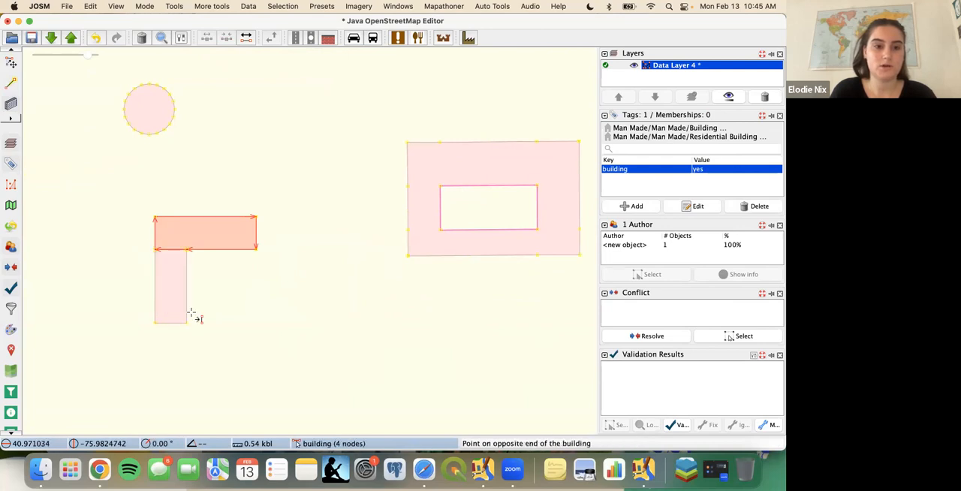
left_click(260, 324)
left_click(235, 216)
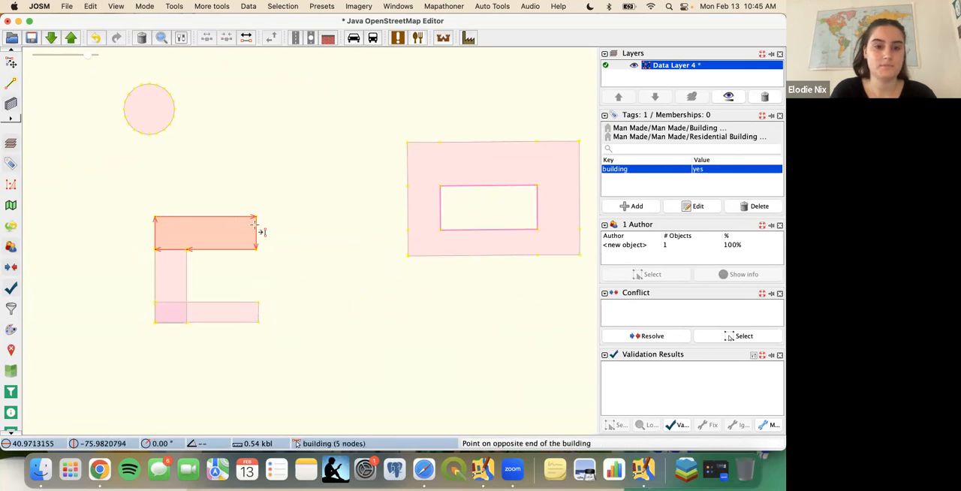
left_click(258, 322)
- Select the four overlapping wings, join them into one multipolygon building with a square courtyard and clear the selection
key("s")
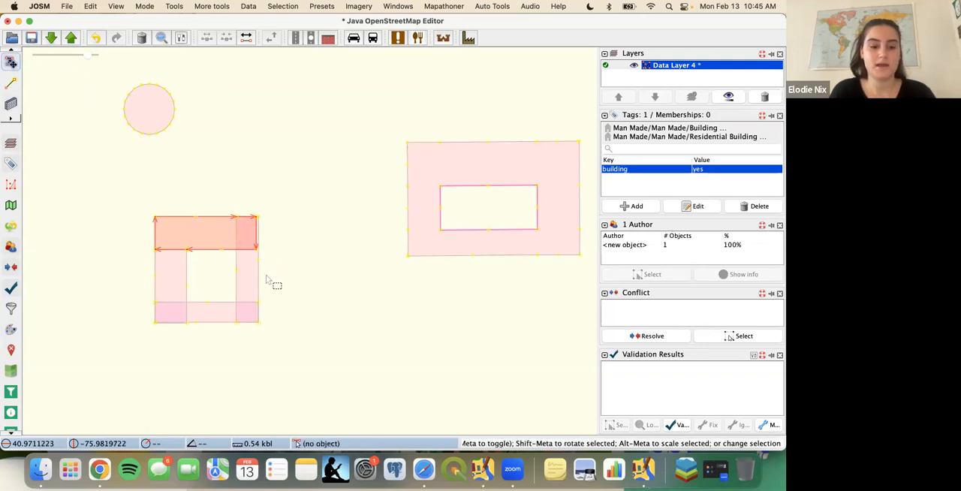
left_click(265, 275, "shift")
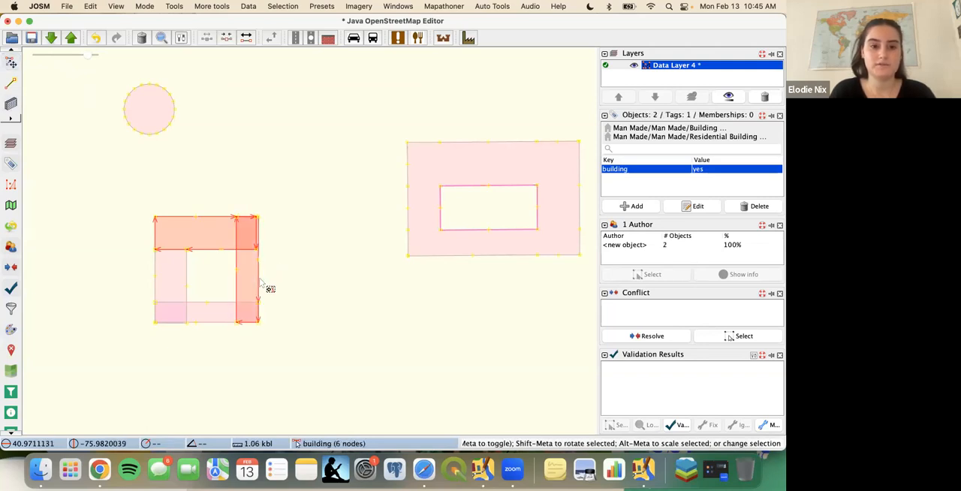
left_click(192, 292, "shift")
left_click(204, 313, "shift")
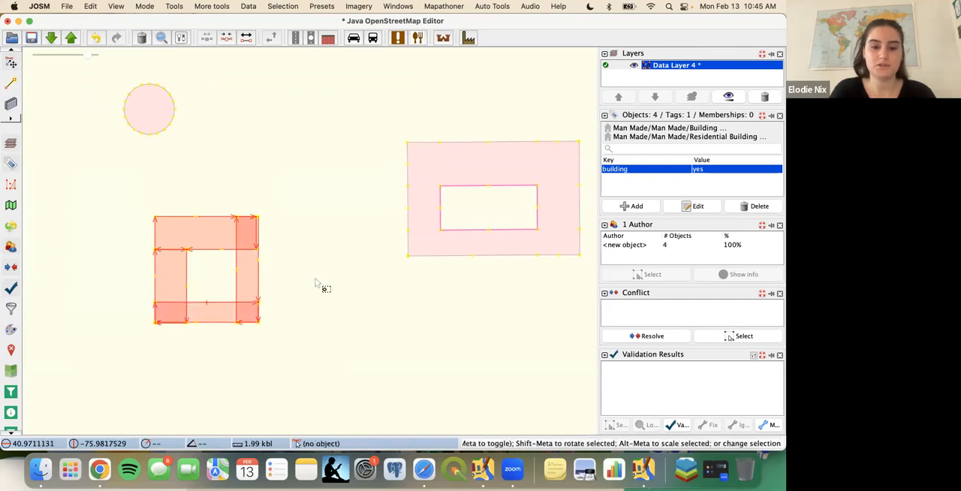
key("shift+j")
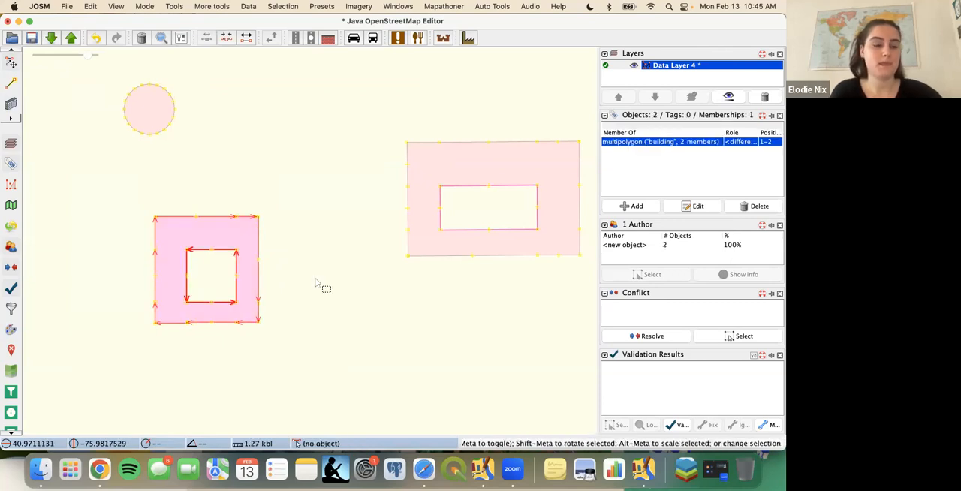
left_click(316, 283)
- Move the small detached building northeast of the wide courtyard building and scale it up by about 1.89 times
left_click_drag(317, 280, 190, 335)
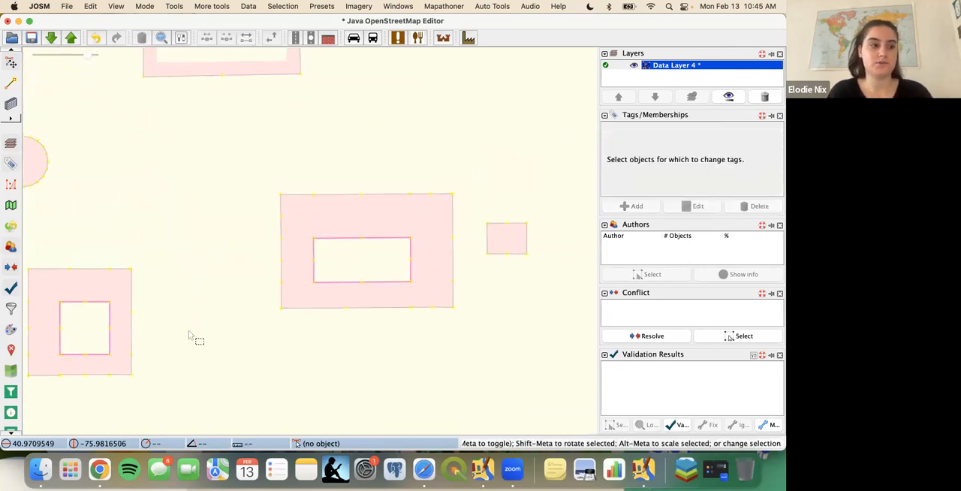
left_click_drag(504, 314, 333, 358)
left_click_drag(352, 267, 422, 217)
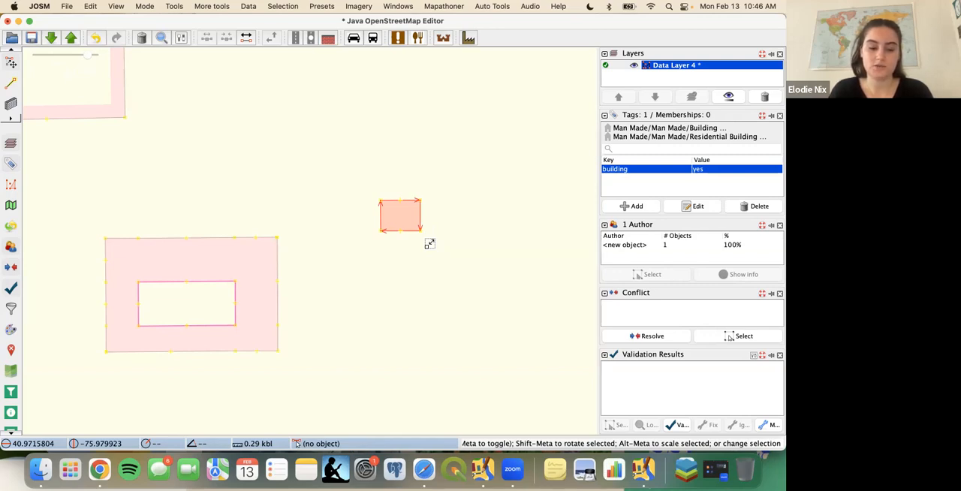
left_click_drag(430, 244, 444, 268)
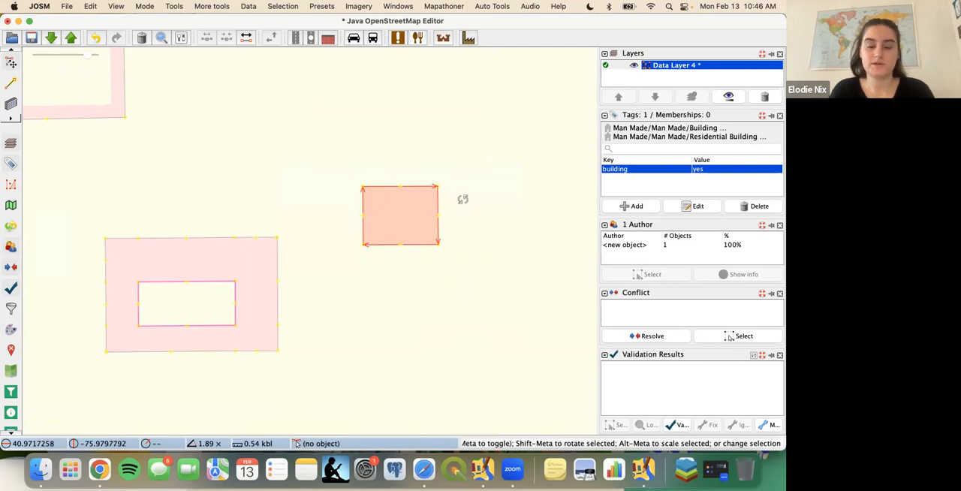
- Rotate the enlarged building about 54° counterclockwise and clear the selection
left_click_drag(463, 199, 419, 163)
mouse_move(410, 161)
left_mouse_down()
mouse_move(425, 163)
mouse_move(412, 159)
left_mouse_up()
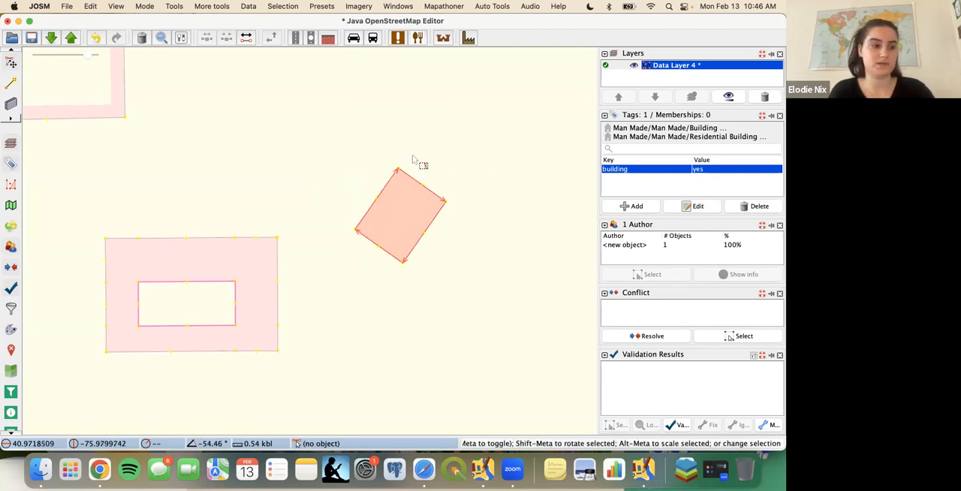
left_click(434, 268)
- Draw an adjoining building onto the rotated building's southeast wall, sharing its two corner nodes
key("a")
key("b")
left_click(404, 262)
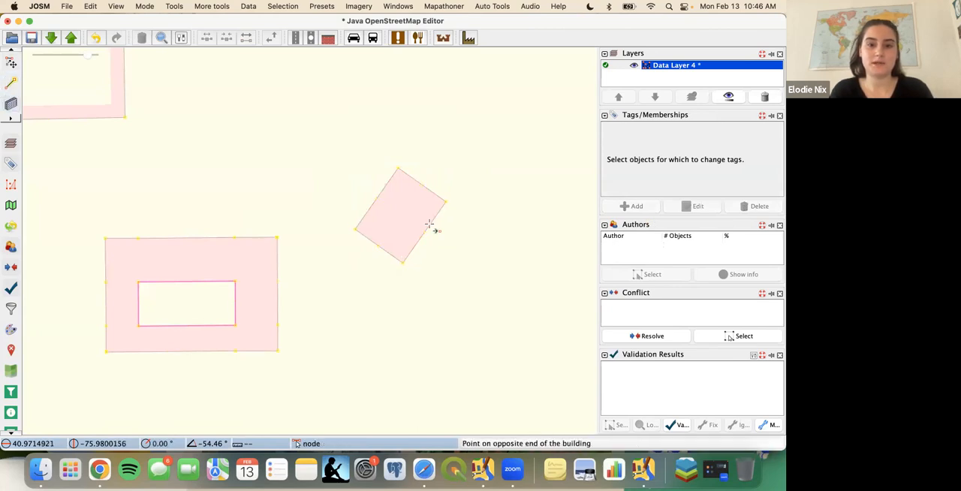
left_click(451, 199)
left_click(503, 258)
key("s")
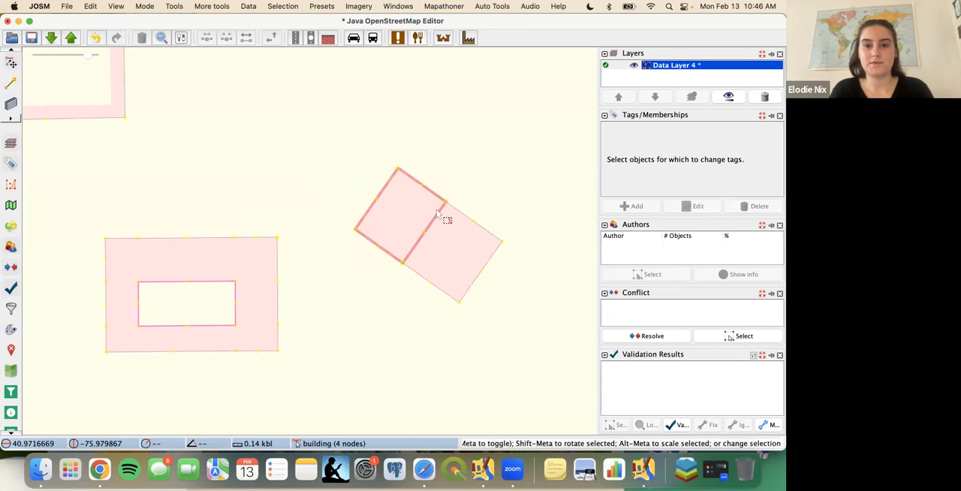
- Examine the shared wall between the two adjoining rotated buildings up close
scroll(436, 209, "up", 3)
left_click(448, 159)
left_click_drag(448, 159, 405, 139)
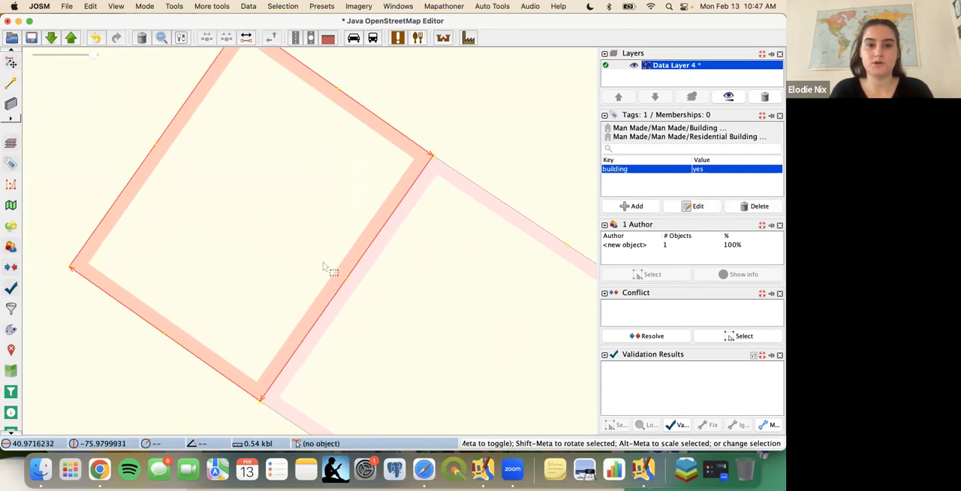
scroll(322, 266, "down", 5)
scroll(327, 268, "up", 2)
left_click_drag(276, 245, 296, 258)
left_click_drag(404, 217, 384, 242)
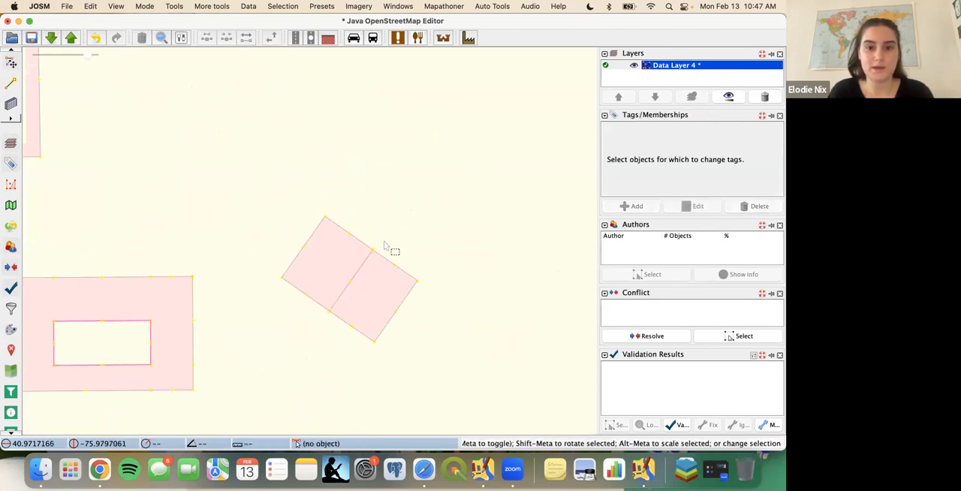
- Unglue the two shared corner nodes and move the original rotated building northwest, away from its neighbour
left_click(371, 248)
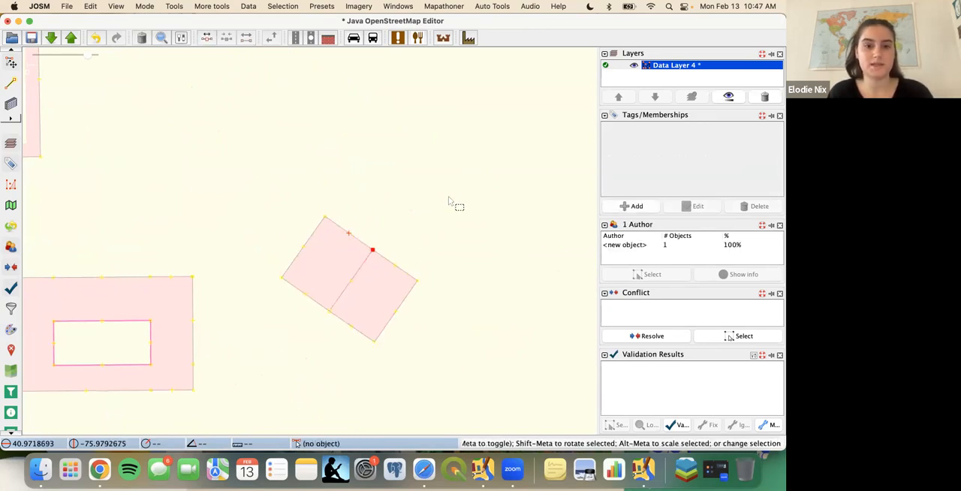
left_click(410, 237)
left_click_drag(363, 246, 334, 238)
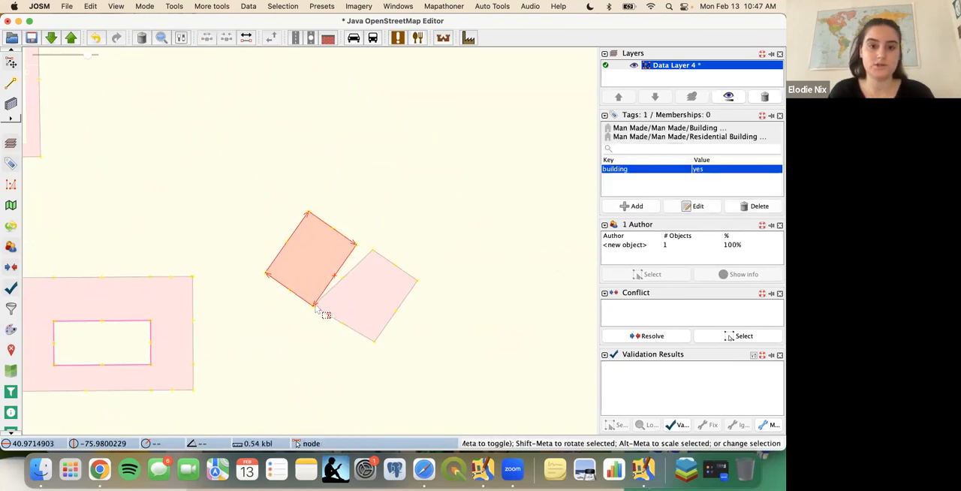
left_click(313, 306)
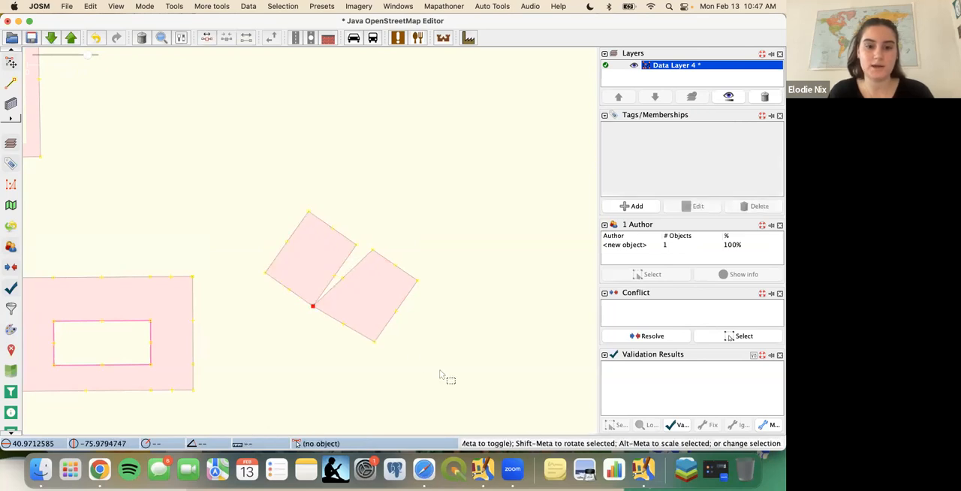
left_click_drag(307, 230, 250, 193)
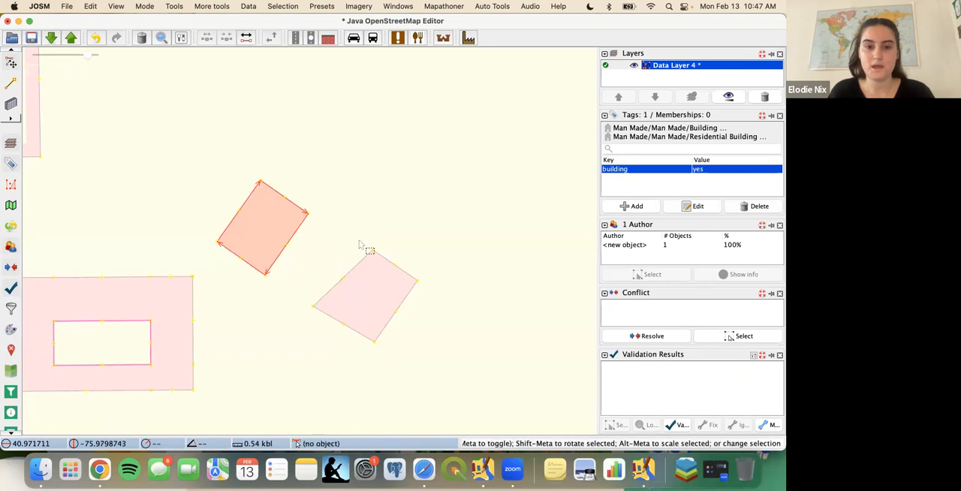
- Move the distorted southeast building slightly north, orthogonalize its shape to square the corners and clear the selection
left_click_drag(387, 263, 382, 242)
left_click(448, 304)
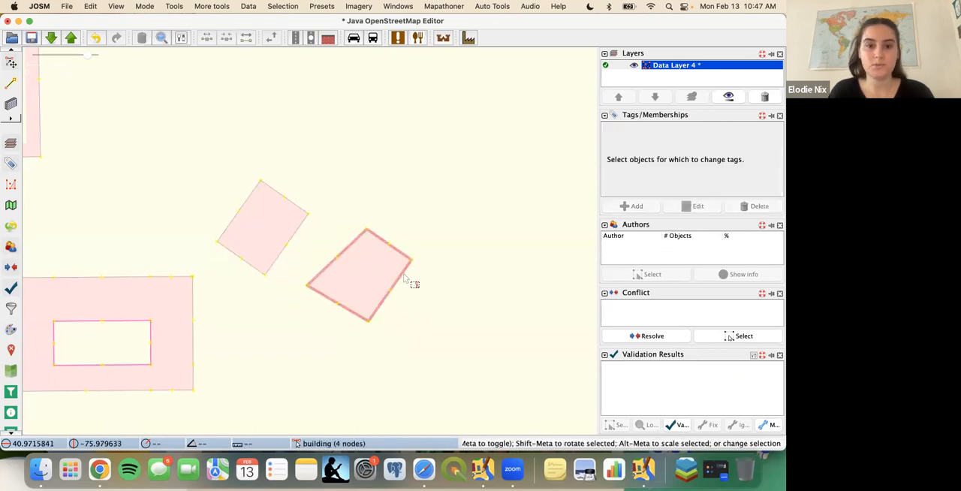
left_click(405, 279)
left_click_drag(405, 279, 406, 280)
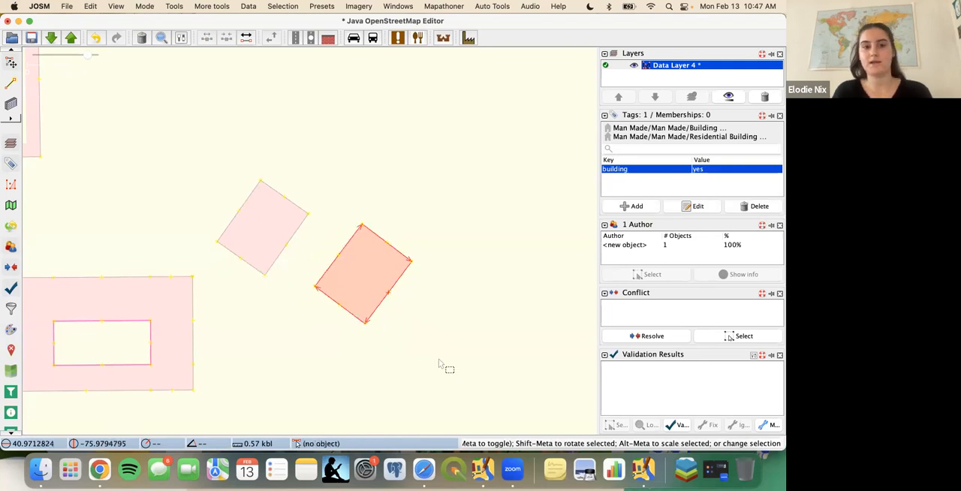
left_click(495, 252)
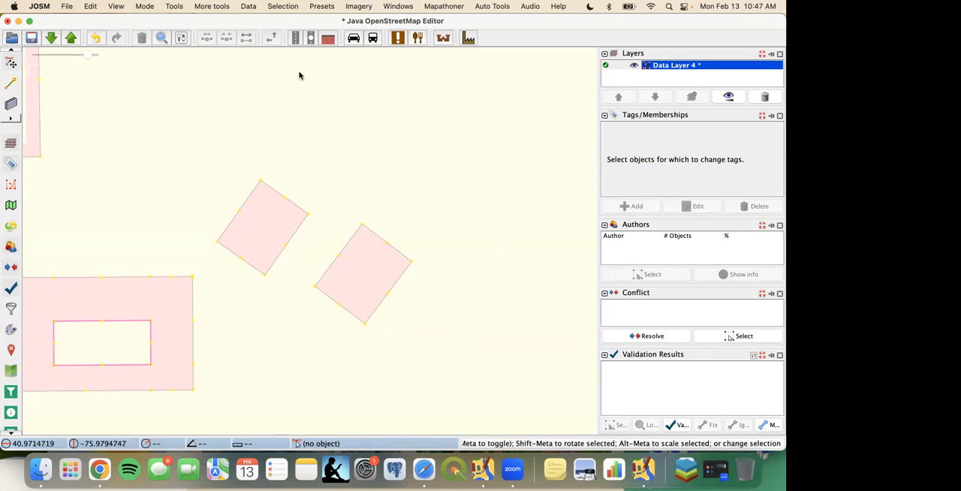
- Extrude the large notched building's east wall farther east and its northeastern top wall farther north, finishing with the selection cleared
left_click_drag(375, 210, 584, 323)
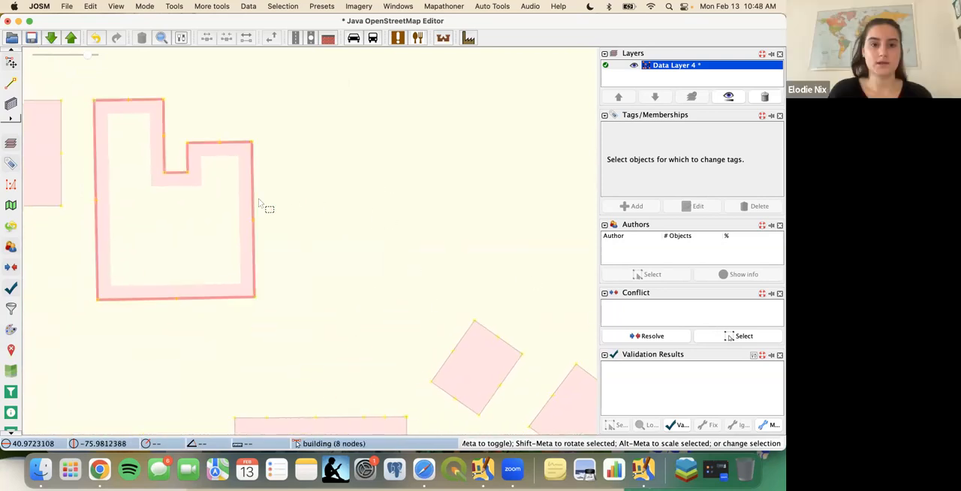
left_click(257, 191)
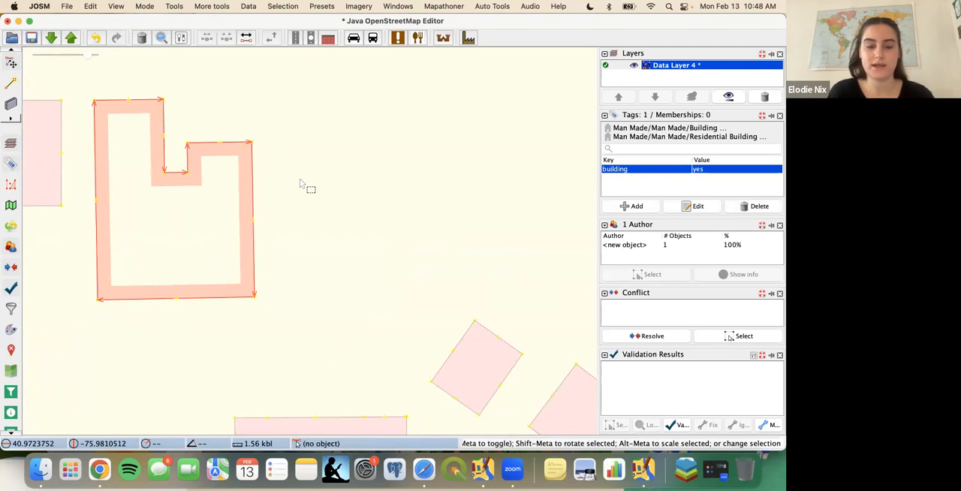
key("x")
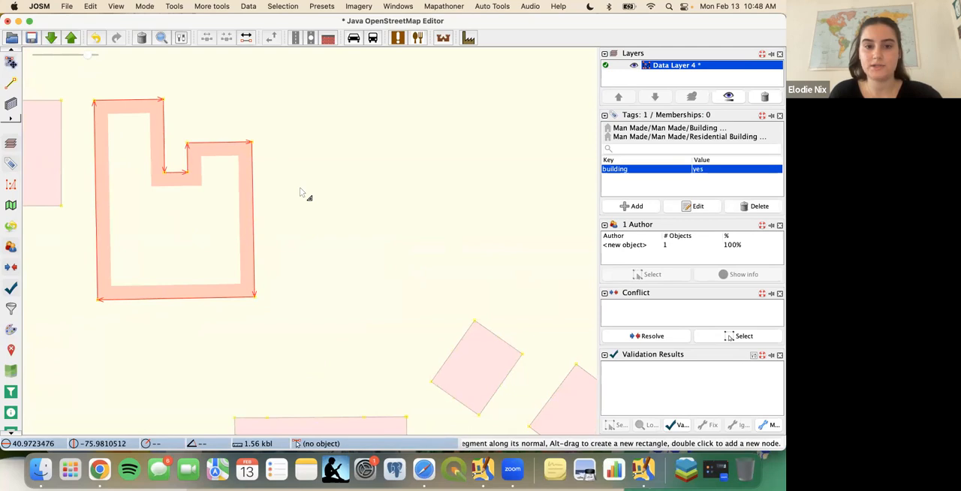
left_click_drag(260, 219, 314, 218)
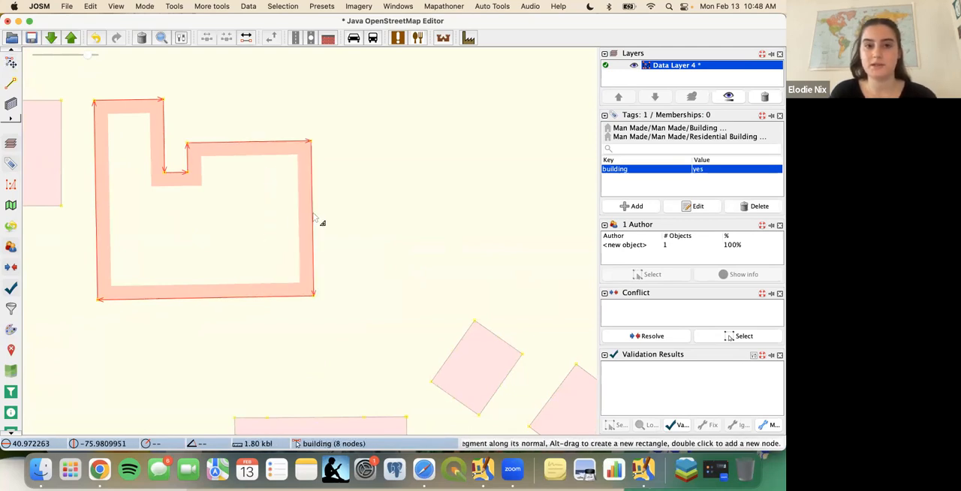
left_click_drag(271, 142, 272, 111)
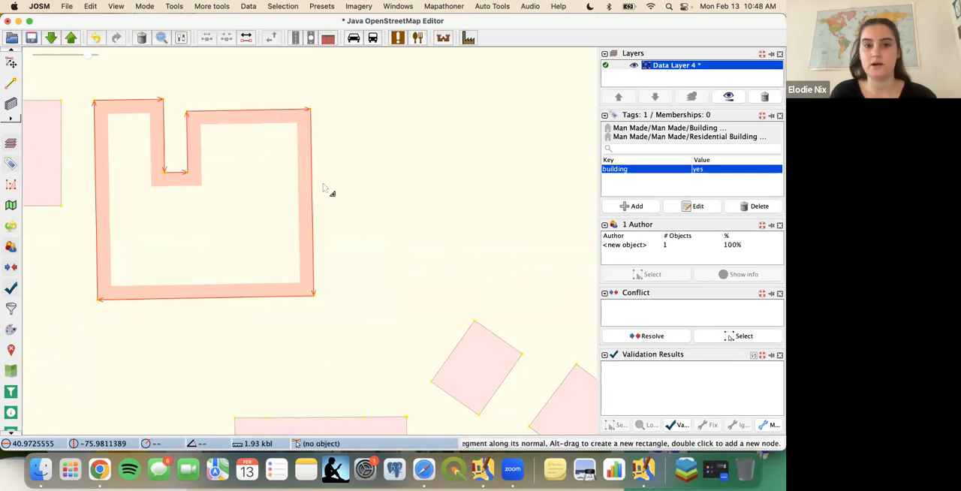
left_click_drag(322, 203, 336, 197)
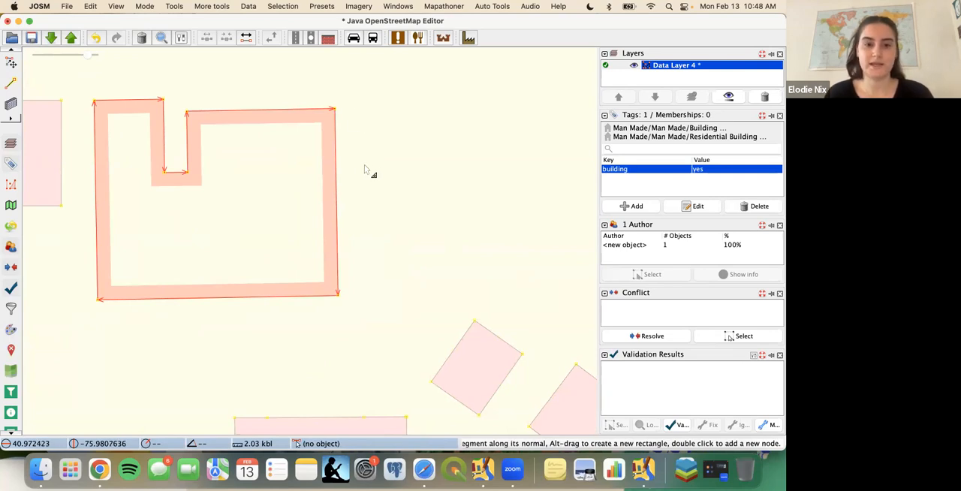
key("s")
left_click(369, 133)
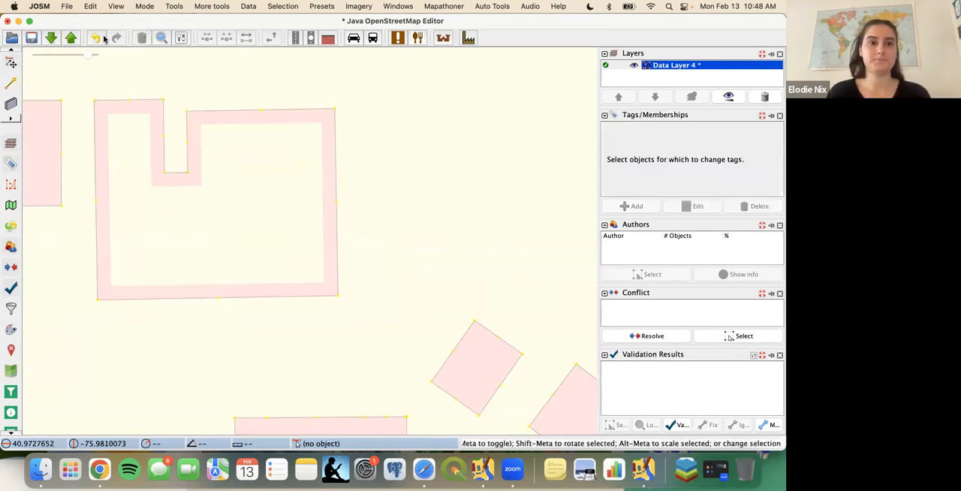